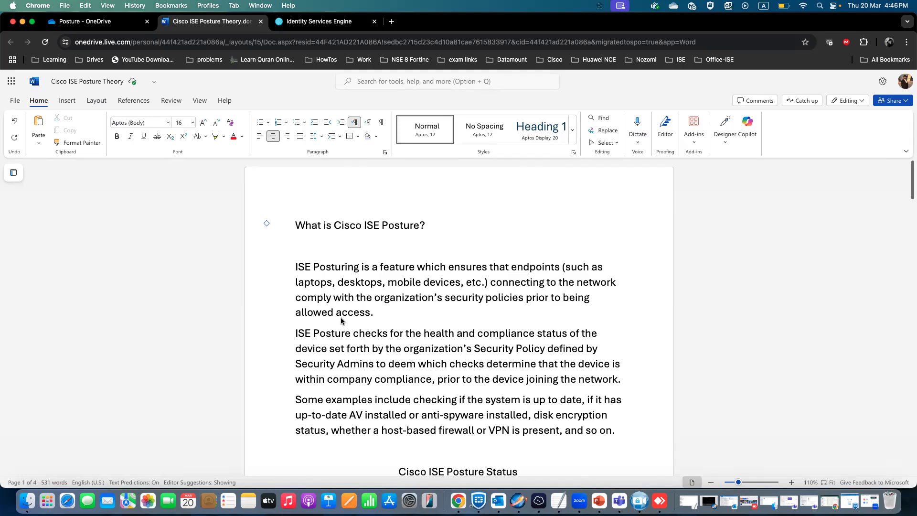
# Scroll through the Cisco ISE Posture Theory document's posture status table and lifecycle diagrams.
pyautogui.scroll(-3, 342, 322)
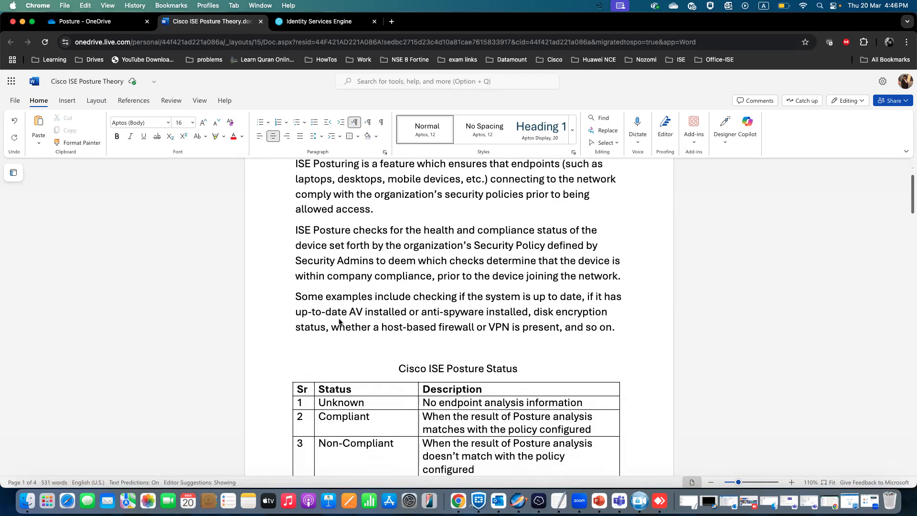
pyautogui.scroll(-2, 340, 322)
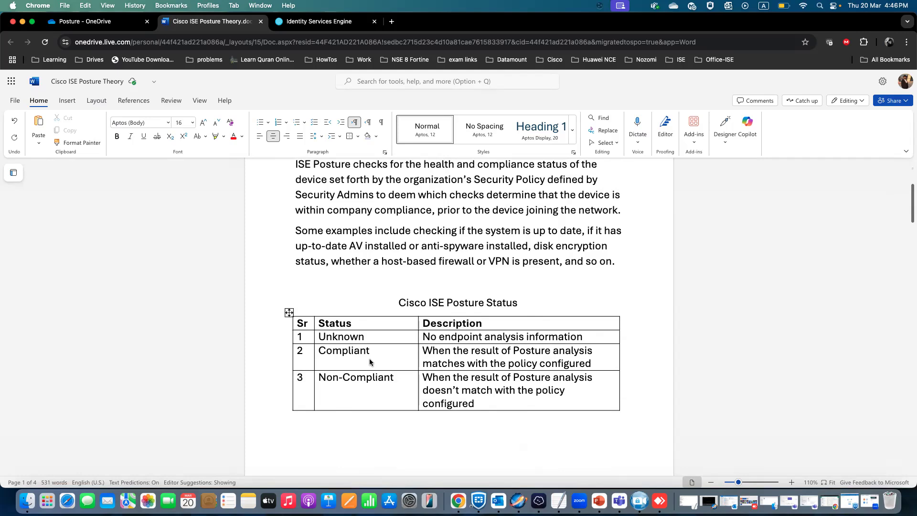
pyautogui.scroll(-10, 359, 404)
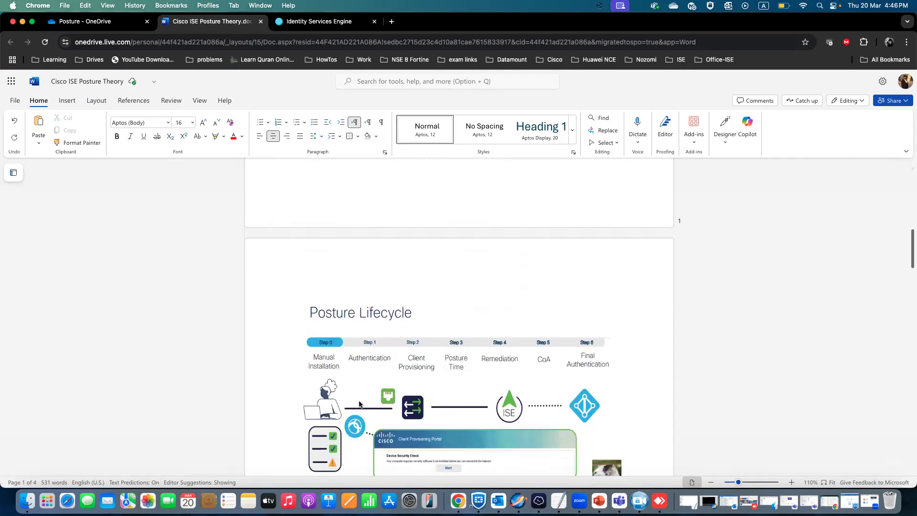
pyautogui.scroll(5, 359, 405)
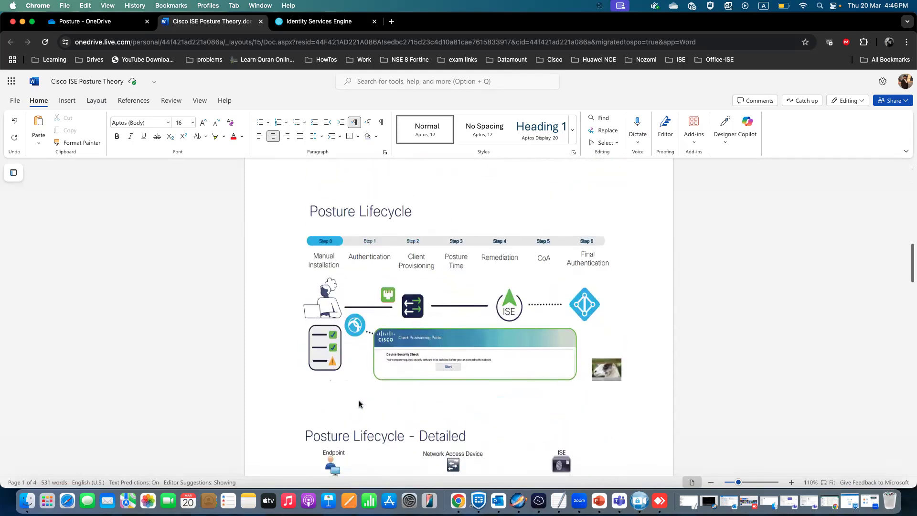
pyautogui.scroll(-5, 359, 404)
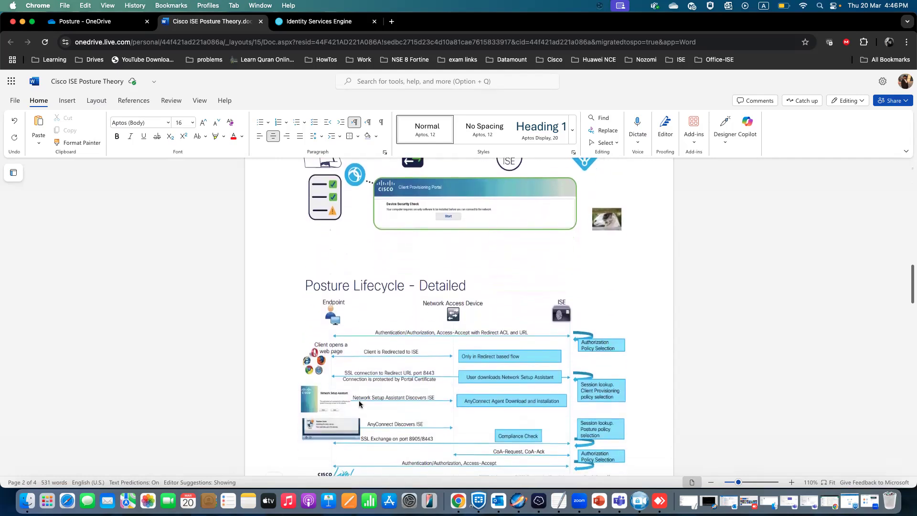
pyautogui.scroll(1, 360, 404)
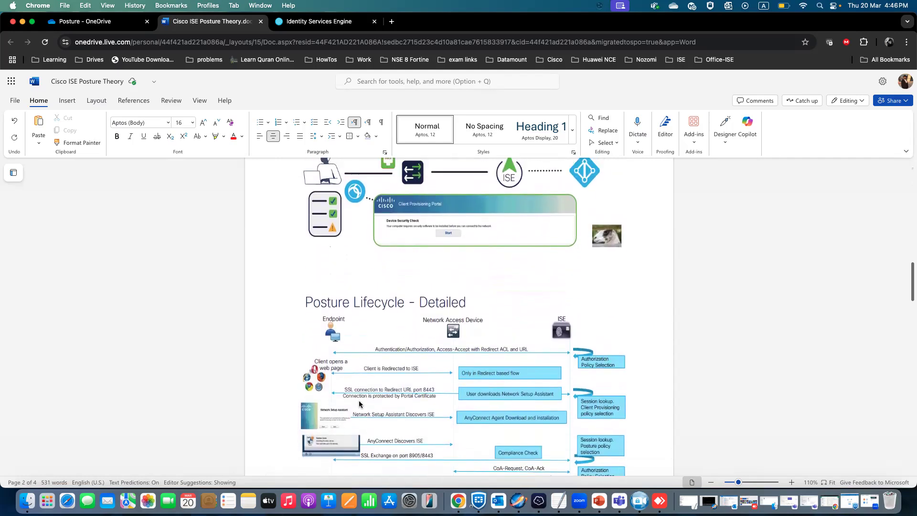
pyautogui.scroll(3, 359, 401)
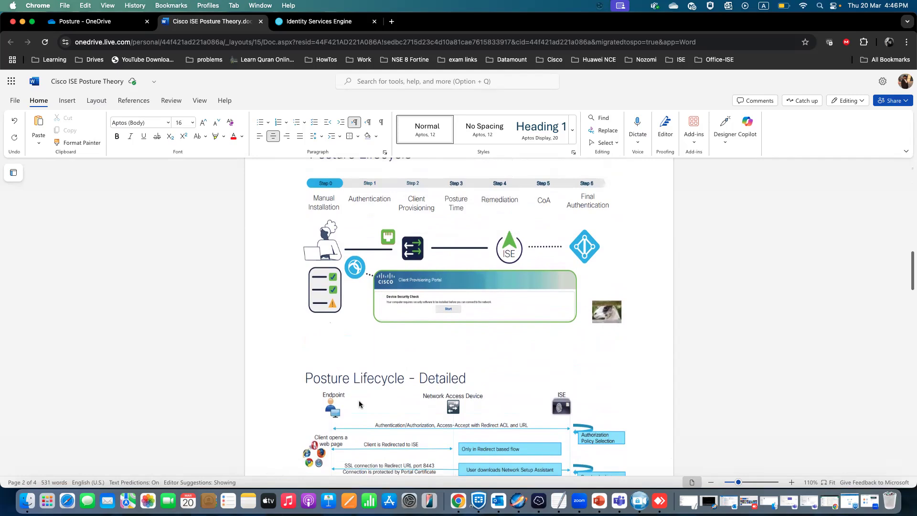
pyautogui.scroll(-5, 360, 404)
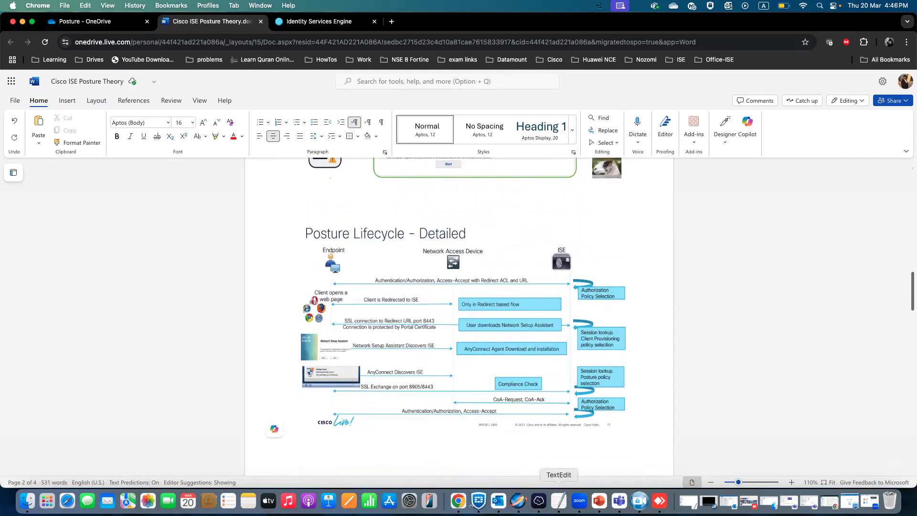
# Review the switch and interface configuration lines in the dot1x ISE updated.log file.
pyautogui.click(539, 500)
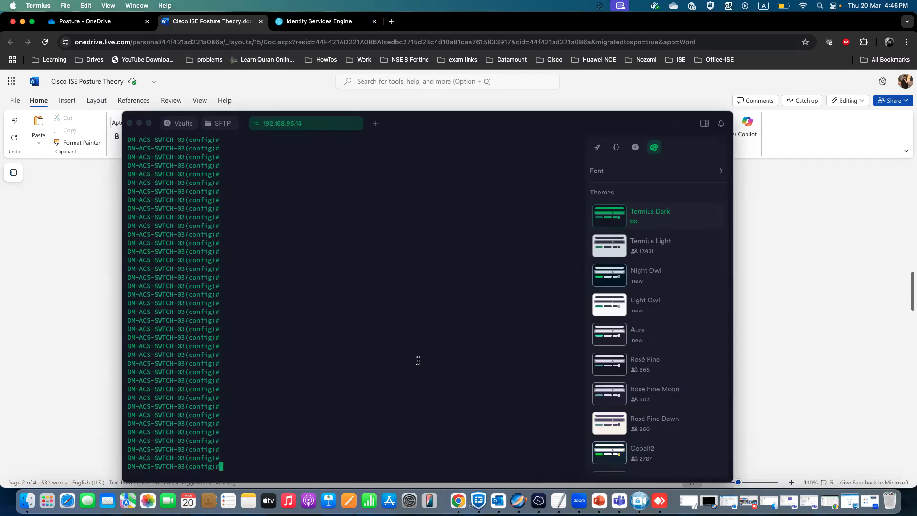
pyautogui.click(82, 22)
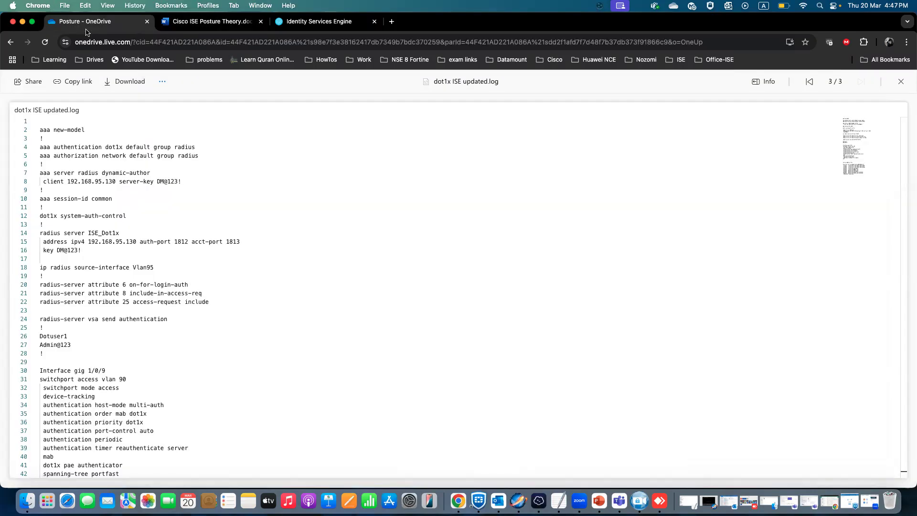
pyautogui.doubleClick(166, 219)
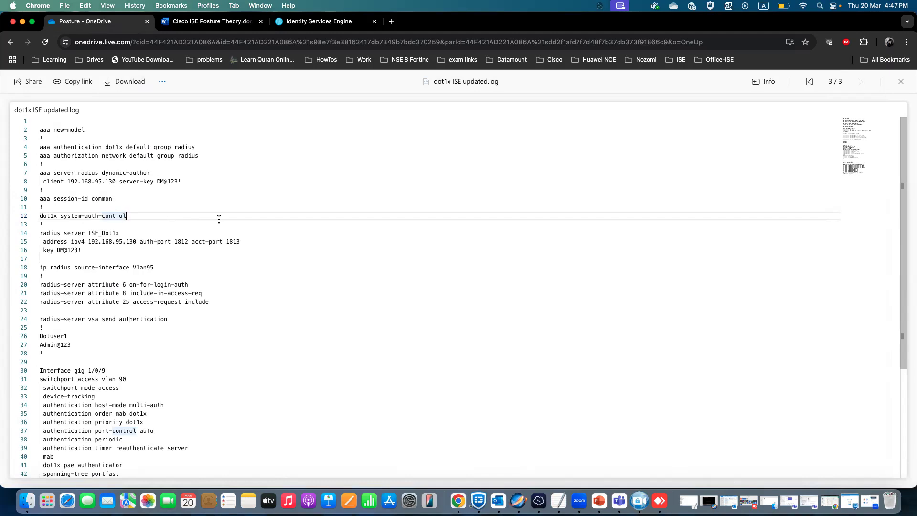
pyautogui.moveTo(40, 130); pyautogui.dragTo(229, 342)
pyautogui.scroll(-5, 218, 348)
pyautogui.moveTo(43, 224); pyautogui.dragTo(159, 326)
pyautogui.scroll(6, 157, 325)
pyautogui.scroll(-5, 157, 325)
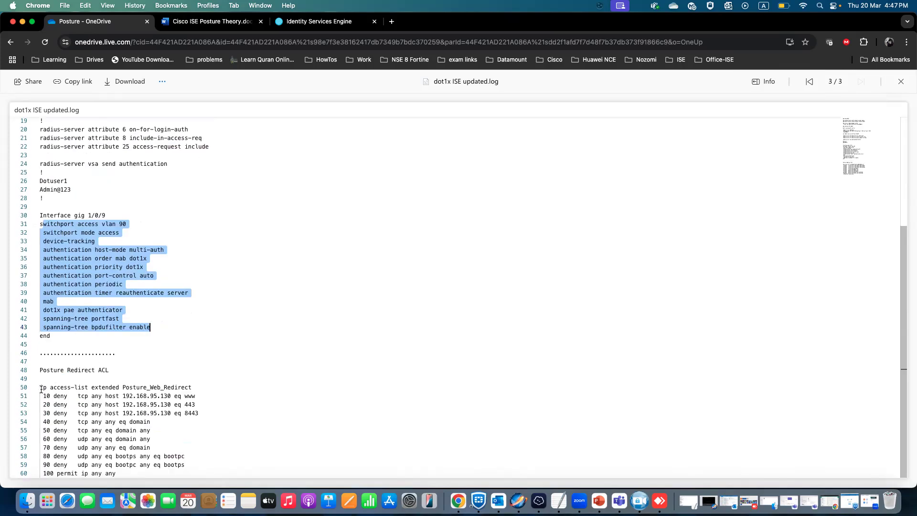
# Copy the Posture_Web_Redirect access-list lines from the log file.
pyautogui.moveTo(41, 388); pyautogui.dragTo(125, 472)
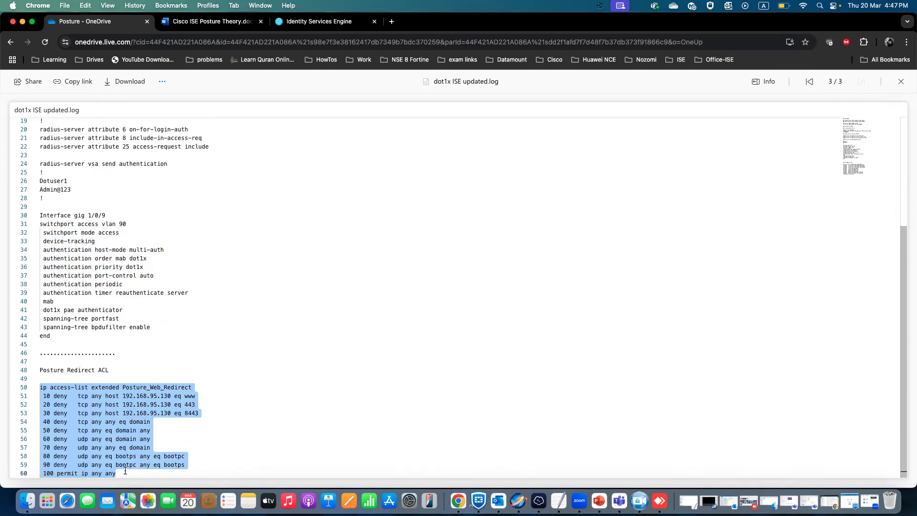
pyautogui.rightClick(125, 472)
pyautogui.click(117, 414)
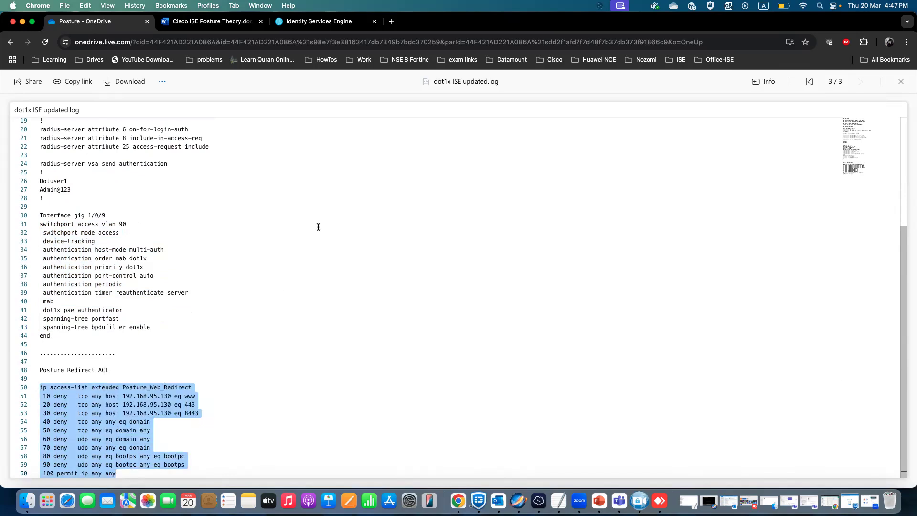
# Paste the Posture_Web_Redirect ACL into the switch's configuration terminal and exit configuration mode with end.
pyautogui.click(539, 501)
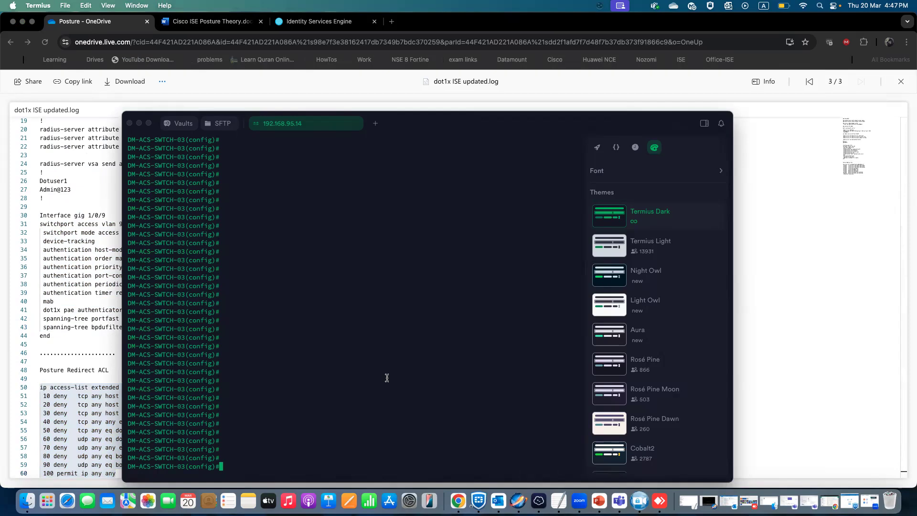
pyautogui.press('super+v')
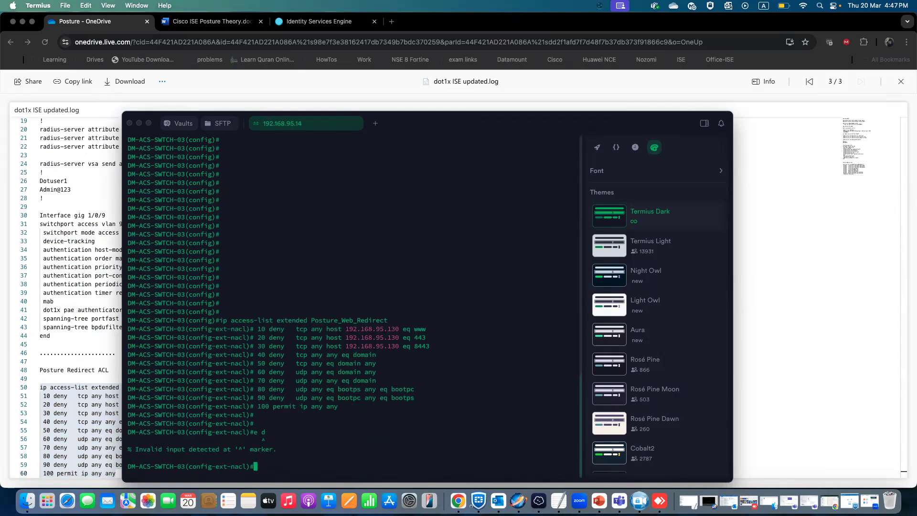
pyautogui.write('end')
pyautogui.press('Return')
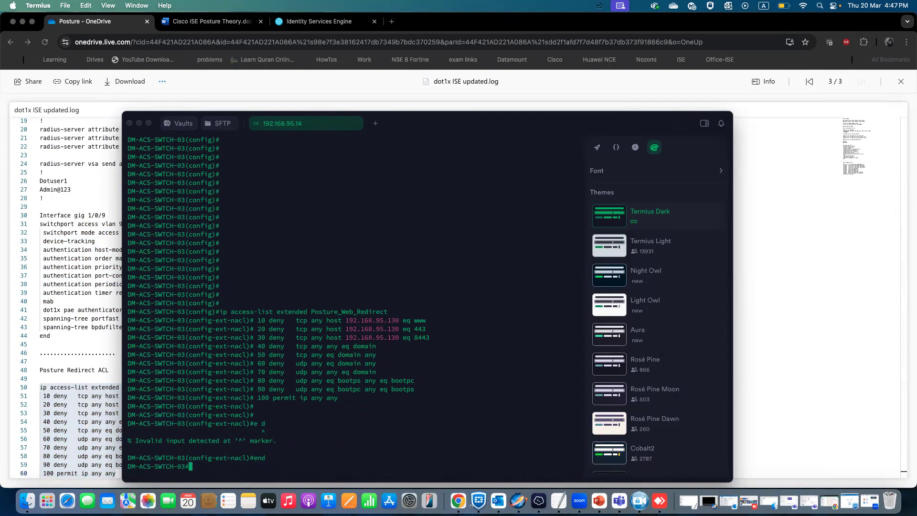
# Show the switch's running configuration filtered to include http.
pyautogui.write('sho')
pyautogui.press('Tab')
pyautogui.write('run')
pyautogui.press('Tab')
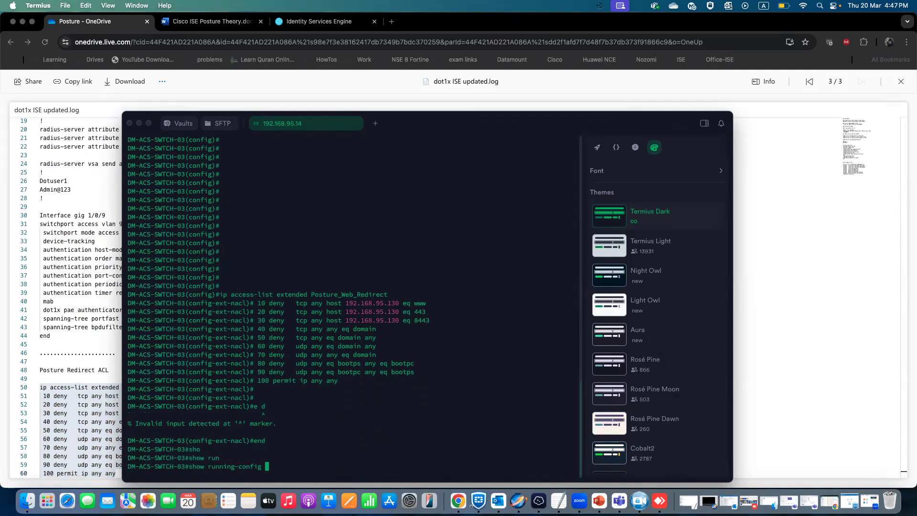
pyautogui.write('| in')
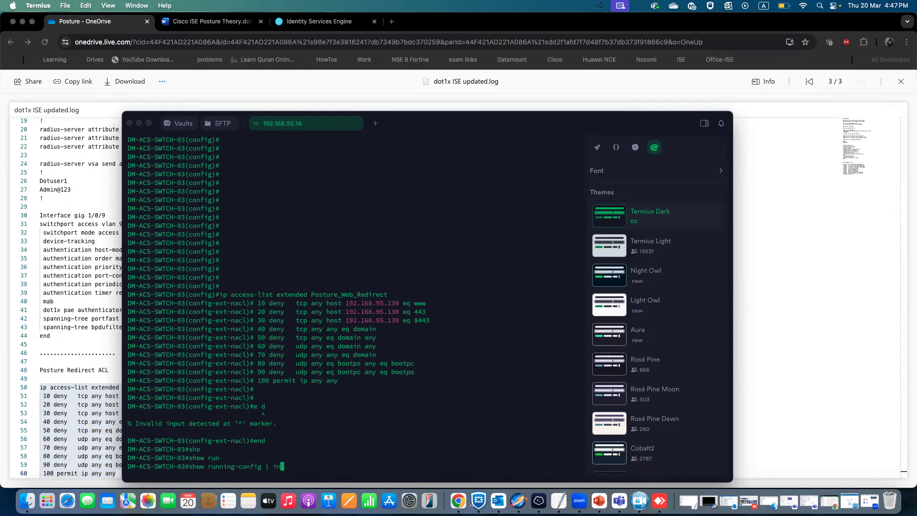
pyautogui.press('Tab')
pyautogui.write('http')
pyautogui.press('Return')
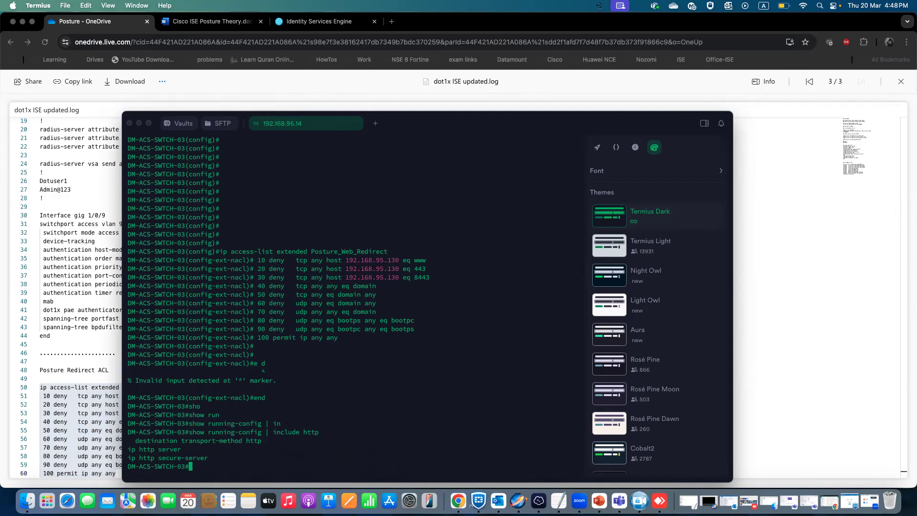
# Show the running configuration of interface gigabitEthernet 1/0/3 and highlight its access VLAN line.
pyautogui.write('sho')
pyautogui.press('Tab')
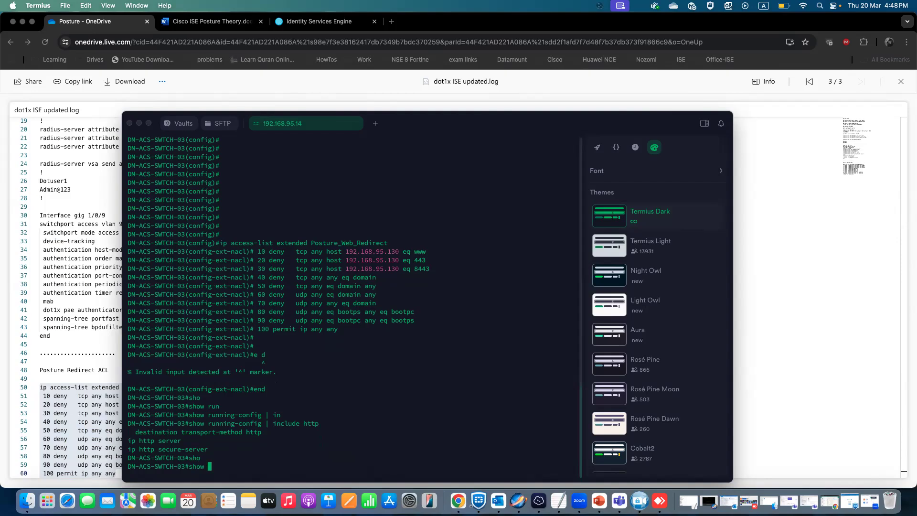
pyautogui.write('ru')
pyautogui.press('Tab')
pyautogui.write('in')
pyautogui.press('Tab')
pyautogui.write('gi')
pyautogui.press('Tab')
pyautogui.write('1/0/3')
pyautogui.press('Return')
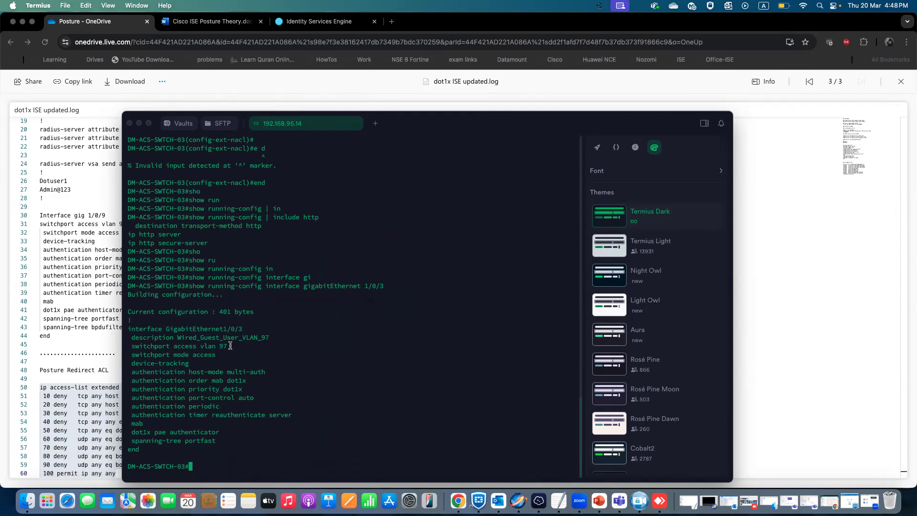
pyautogui.moveTo(228, 347); pyautogui.dragTo(132, 348)
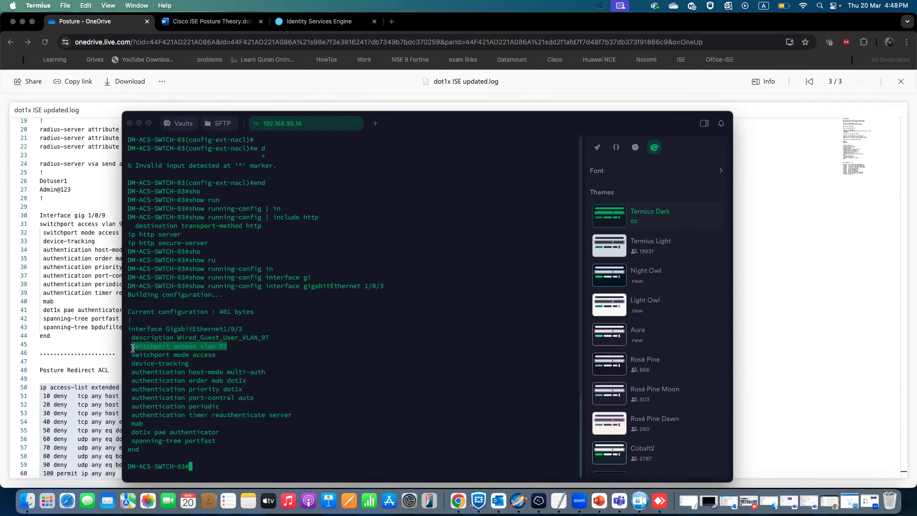
# Show the brief IP interface summary and highlight the Vlan97 address.
pyautogui.write('sho')
pyautogui.press('Tab')
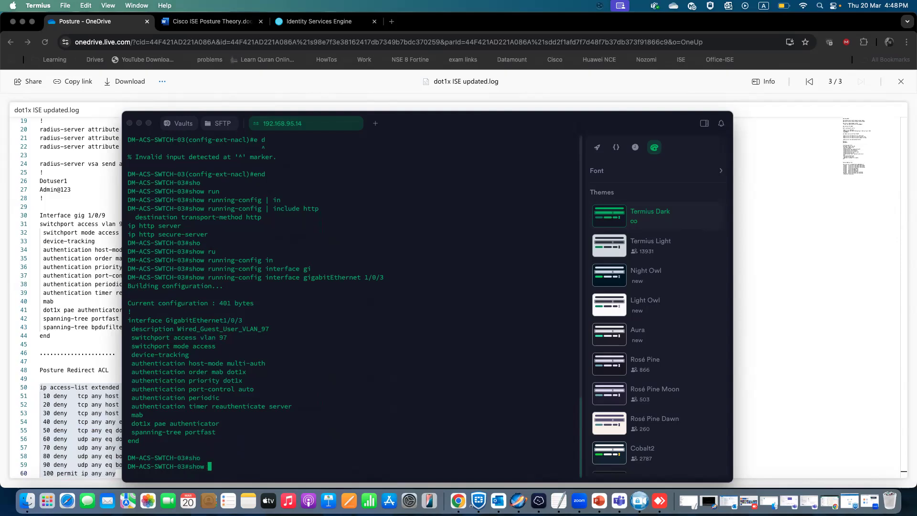
pyautogui.write('ip int')
pyautogui.press('Tab')
pyautogui.write('br')
pyautogui.press('Tab')
pyautogui.press('Return')
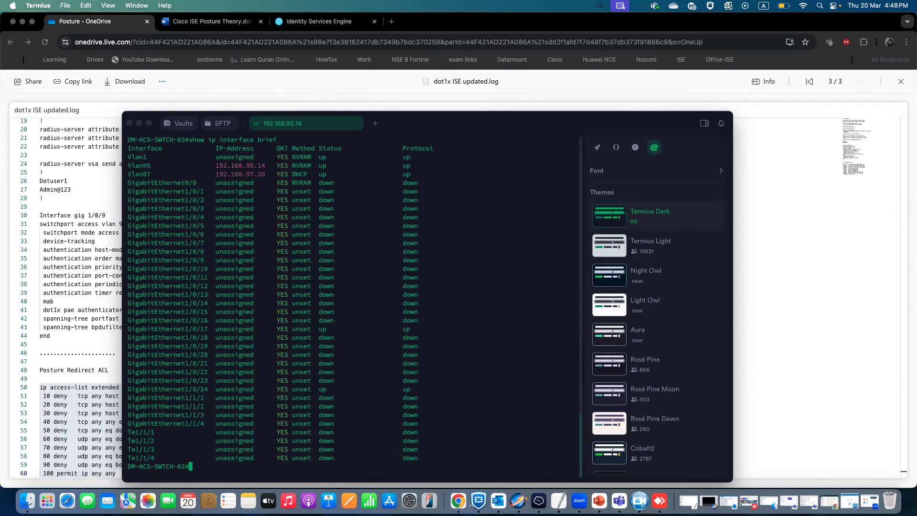
pyautogui.moveTo(128, 175); pyautogui.dragTo(421, 174)
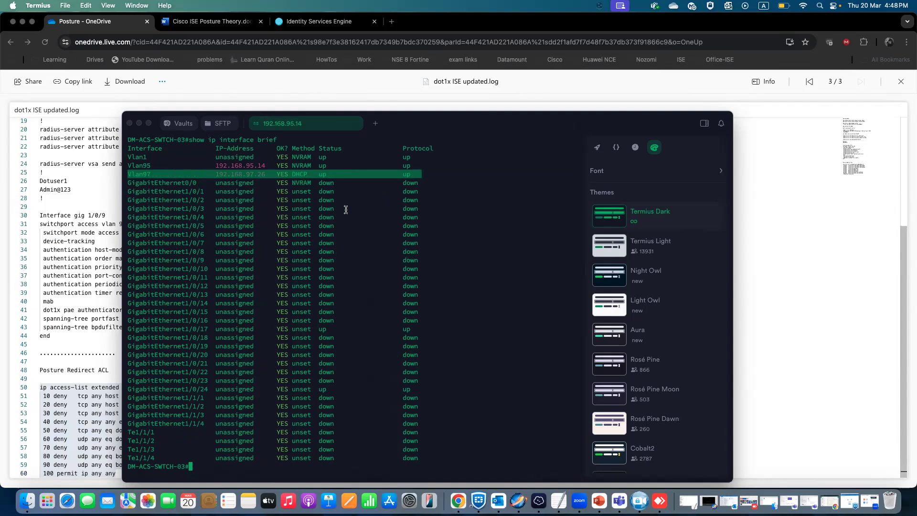
pyautogui.moveTo(269, 175); pyautogui.dragTo(212, 178)
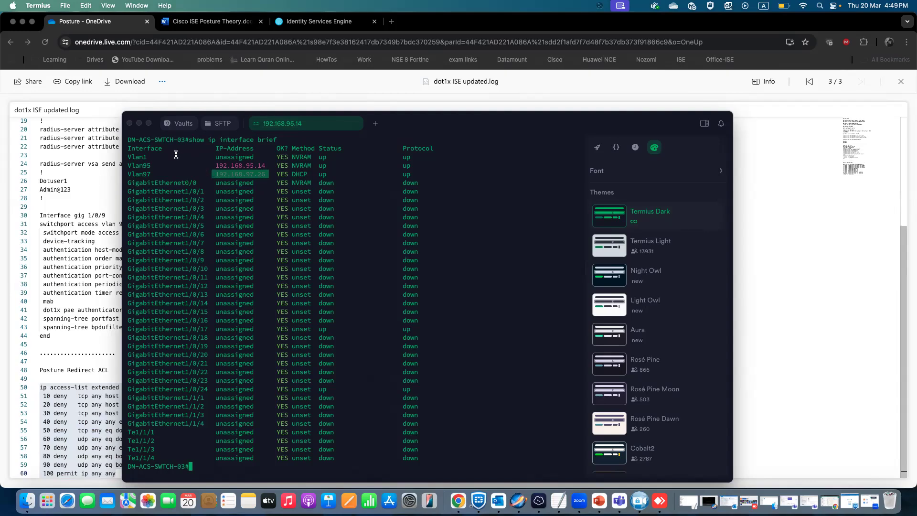
# Return to the Cisco ISE Posture Theory document and read through the posture configuration steps.
pyautogui.click(140, 123)
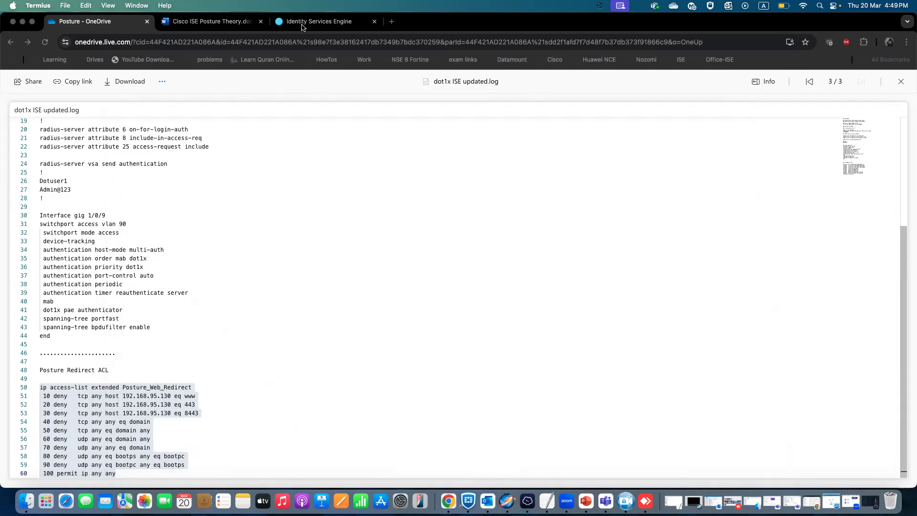
pyautogui.click(231, 23)
pyautogui.scroll(-2, 323, 305)
pyautogui.scroll(2, 323, 305)
pyautogui.scroll(-10, 323, 306)
pyautogui.scroll(1, 323, 308)
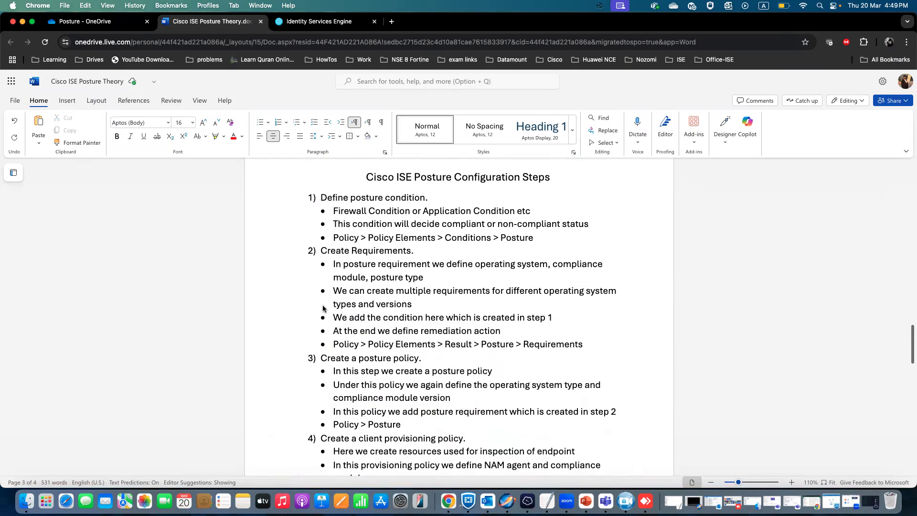
pyautogui.scroll(-8, 323, 308)
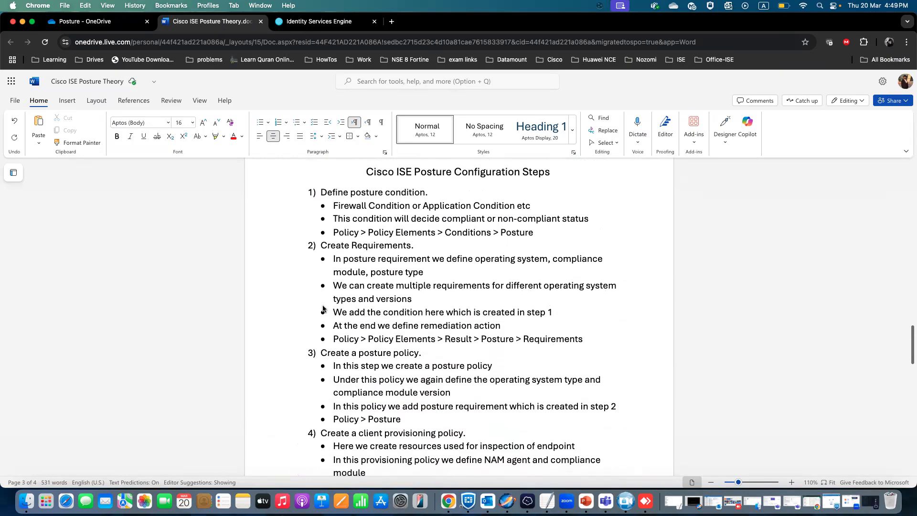
pyautogui.scroll(7, 323, 308)
pyautogui.scroll(3, 323, 309)
pyautogui.scroll(-10, 323, 308)
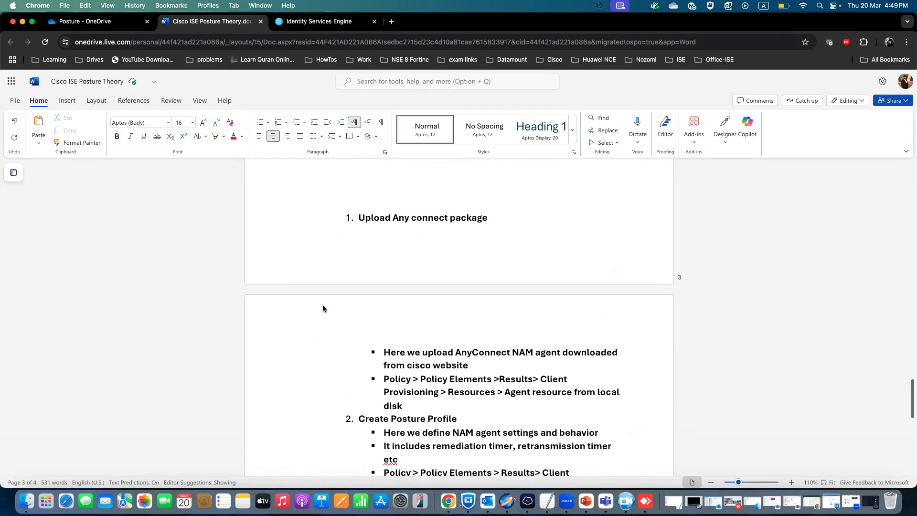
pyautogui.scroll(-1, 323, 308)
pyautogui.scroll(5, 323, 308)
pyautogui.scroll(-15, 323, 308)
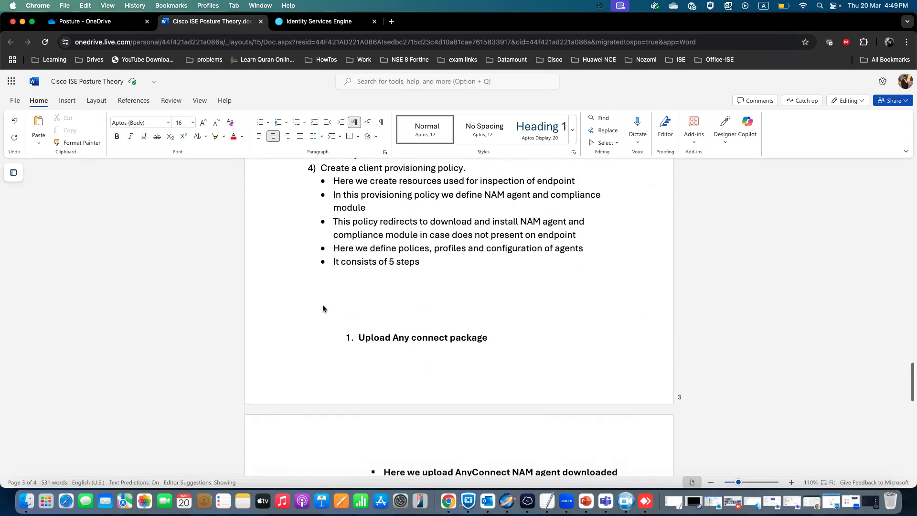
pyautogui.scroll(15, 323, 308)
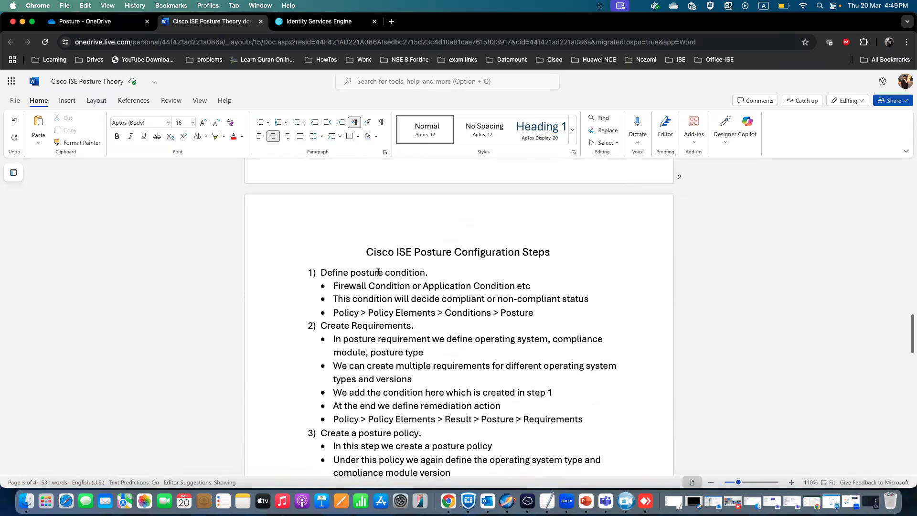
# Highlight the 'Define posture condition' and 'Firewall Condition' text in the configuration steps.
pyautogui.moveTo(321, 271); pyautogui.dragTo(420, 273)
pyautogui.click(377, 292)
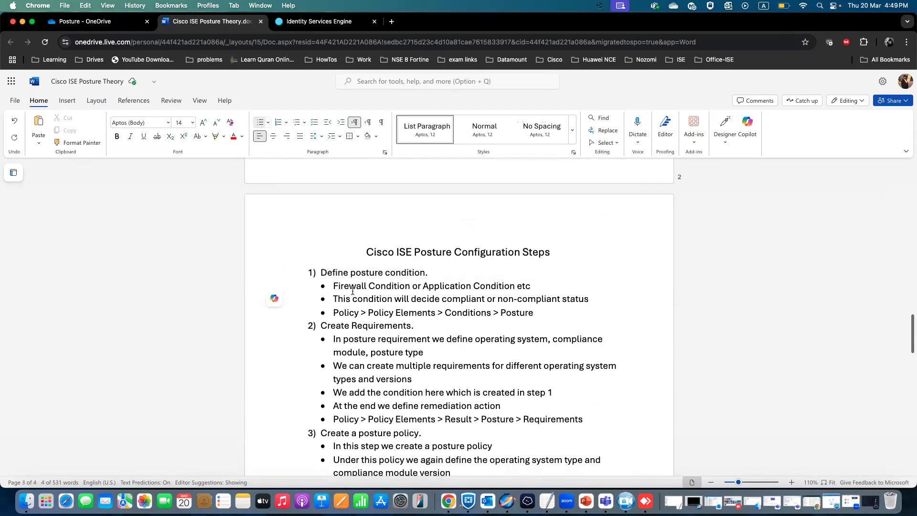
pyautogui.moveTo(344, 285); pyautogui.dragTo(419, 286)
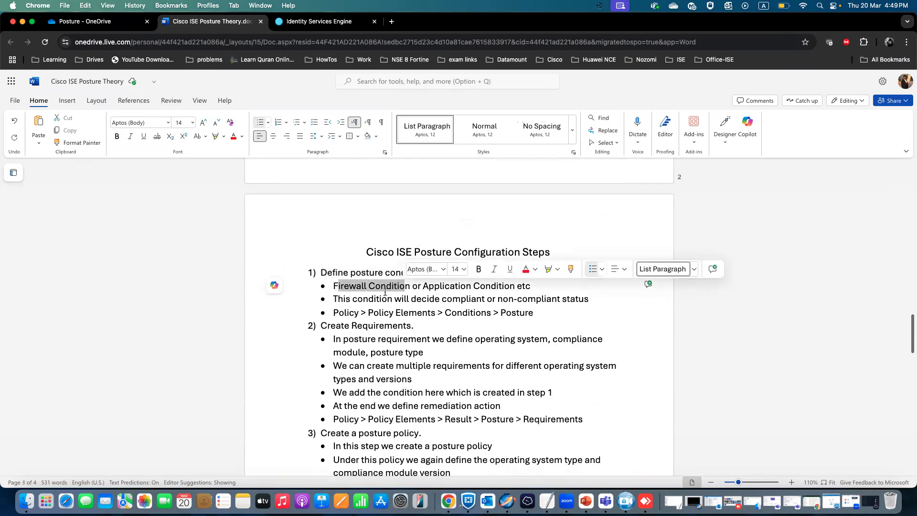
# Highlight the compliance-status line and the Policy > Policy Elements > Conditions > Posture path in the theory document.
pyautogui.moveTo(338, 299); pyautogui.dragTo(591, 302)
pyautogui.moveTo(334, 314); pyautogui.dragTo(536, 313)
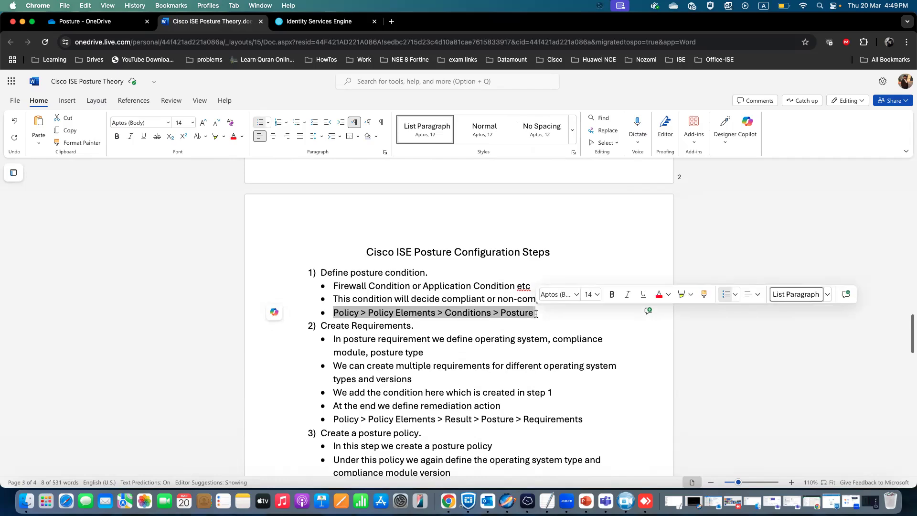
pyautogui.click(320, 21)
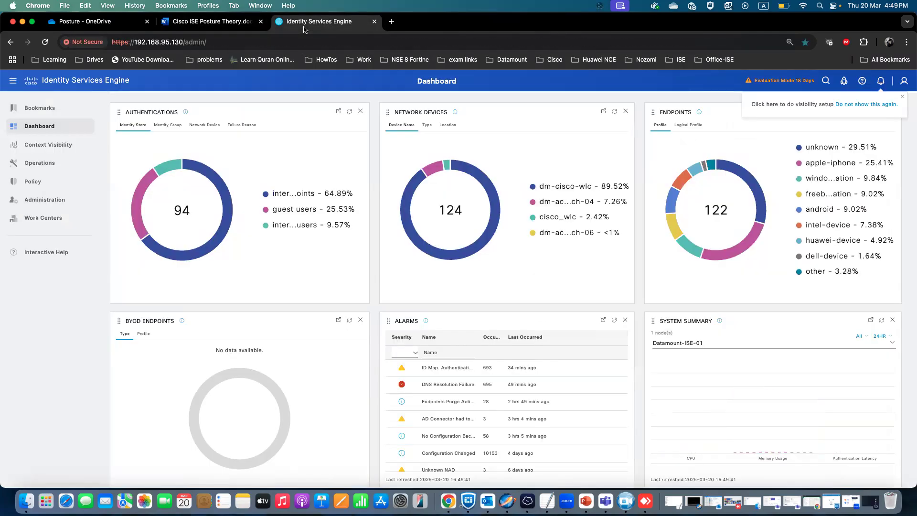
pyautogui.click(197, 25)
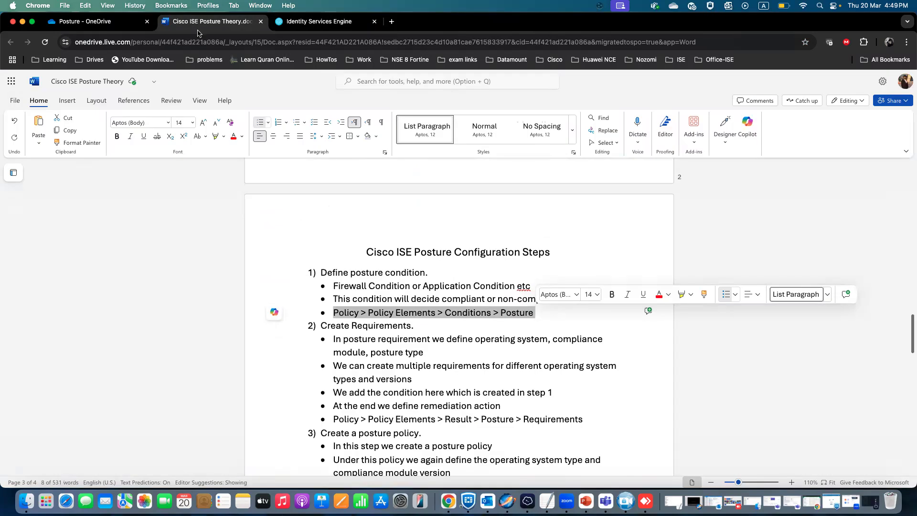
# Add a new posture Firewall condition named Lab_Firewall with compliance module 4.x or later.
pyautogui.click(319, 21)
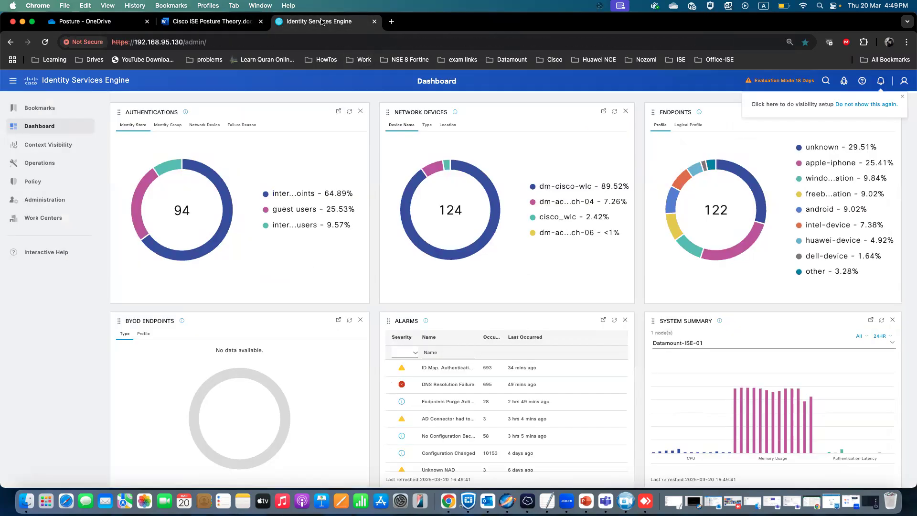
pyautogui.moveTo(52, 186)
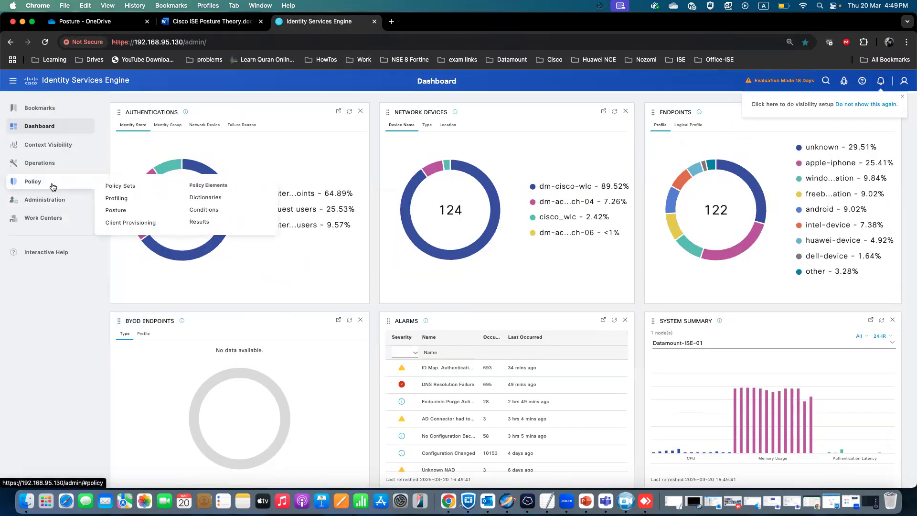
pyautogui.click(209, 209)
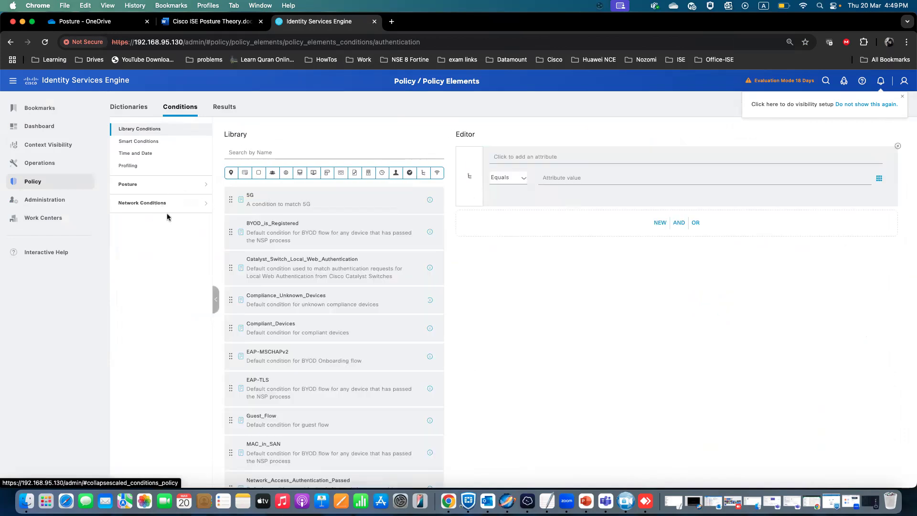
pyautogui.click(155, 190)
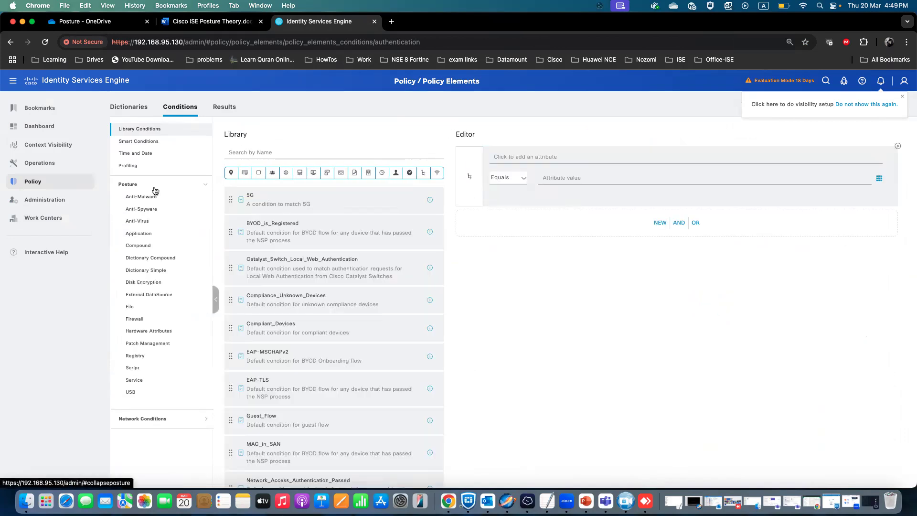
pyautogui.click(218, 28)
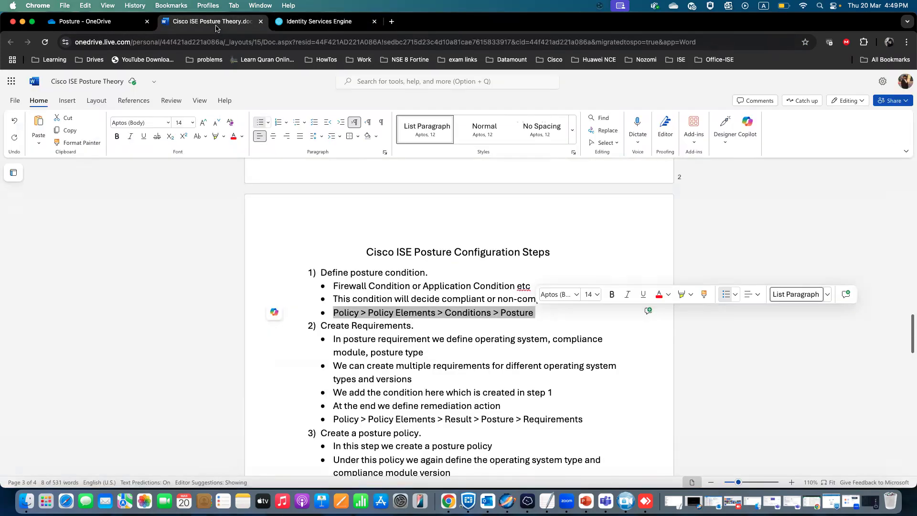
pyautogui.click(311, 28)
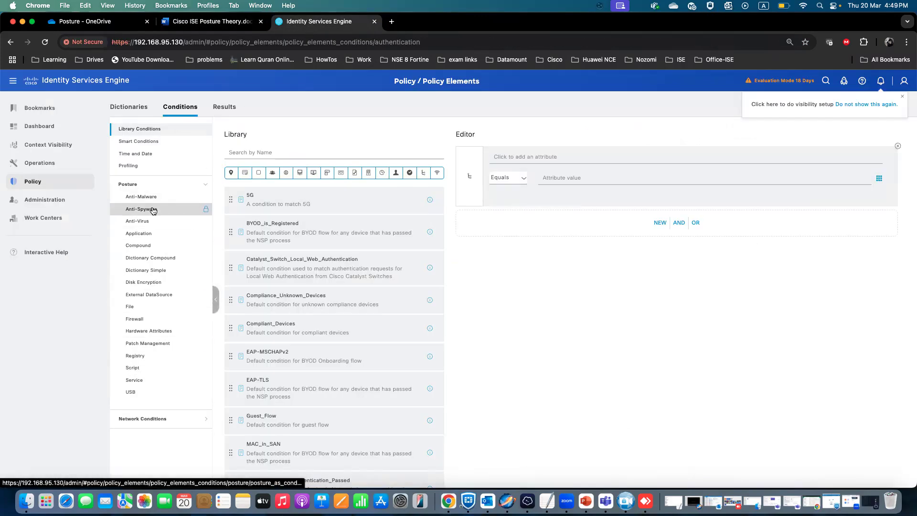
pyautogui.click(201, 27)
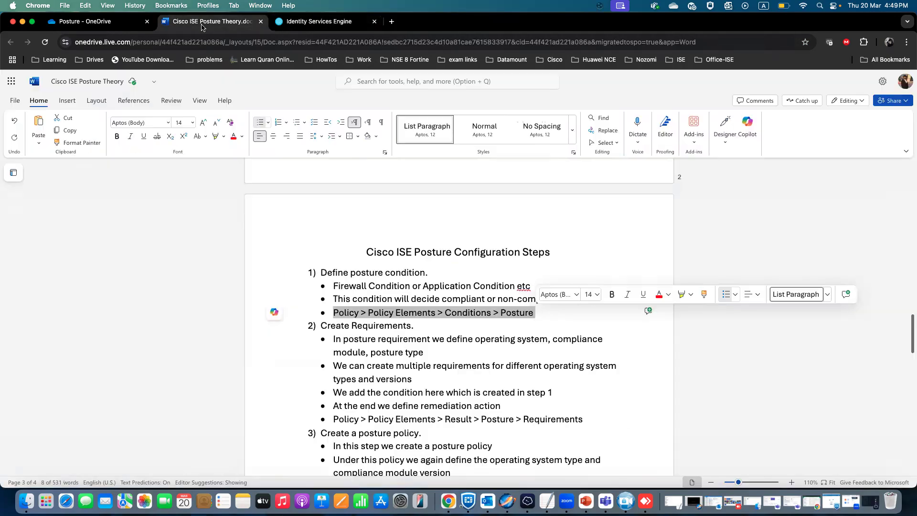
pyautogui.click(316, 28)
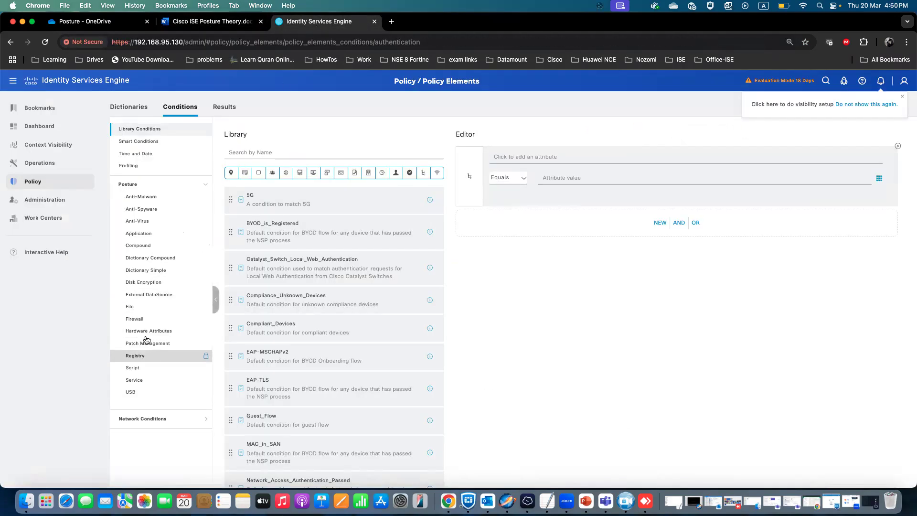
pyautogui.click(144, 319)
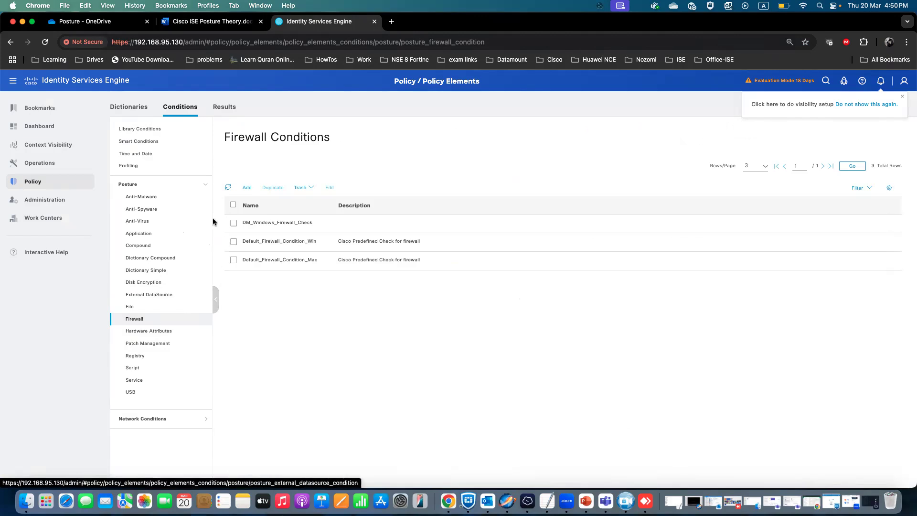
pyautogui.click(248, 188)
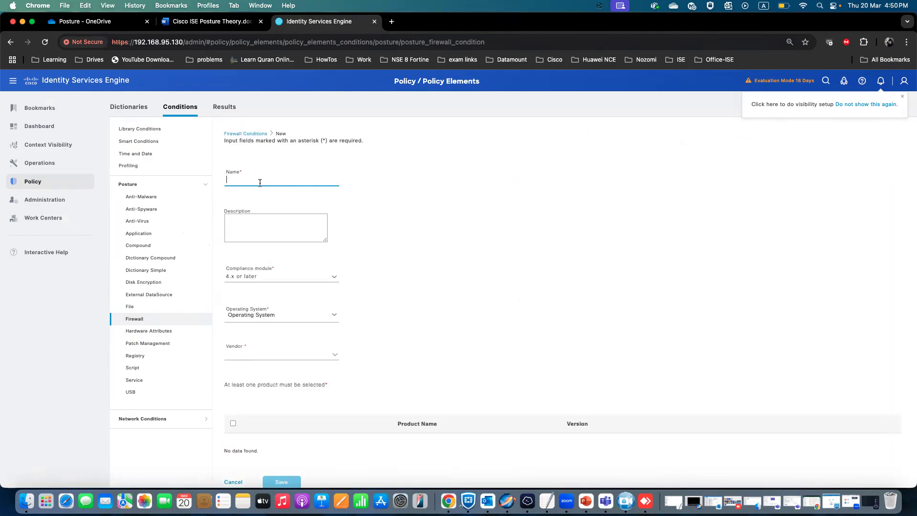
pyautogui.write('Lab_FIrewall')
pyautogui.click(330, 278)
pyautogui.click(329, 279)
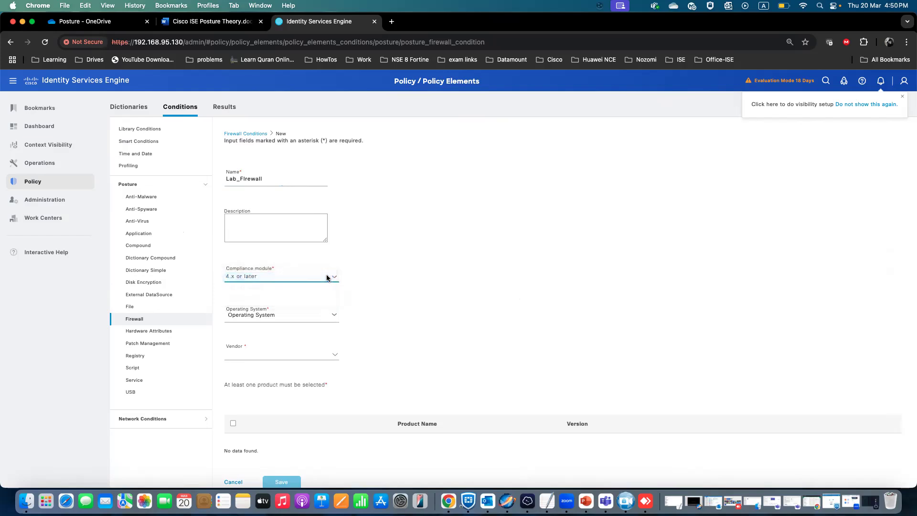
pyautogui.click(315, 278)
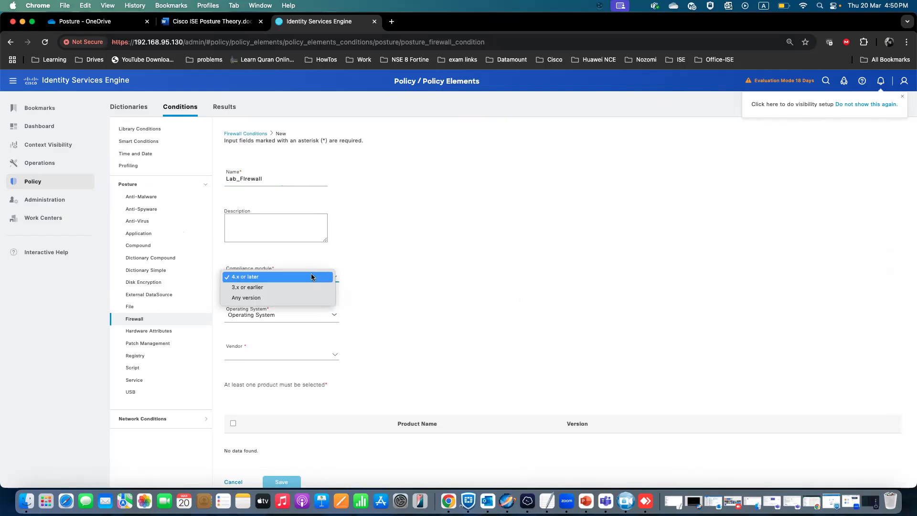
pyautogui.click(410, 302)
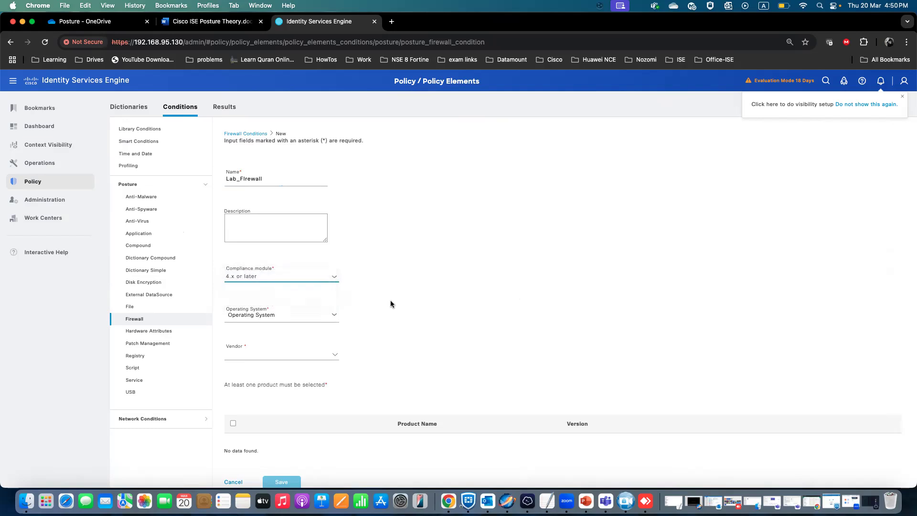
# Set the firewall condition's operating system to Windows All.
pyautogui.click(334, 314)
pyautogui.click(337, 338)
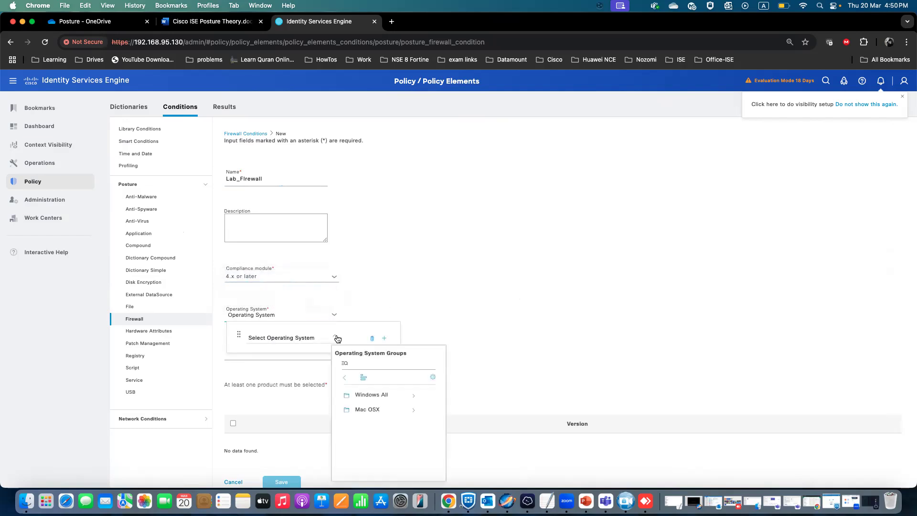
pyautogui.click(413, 396)
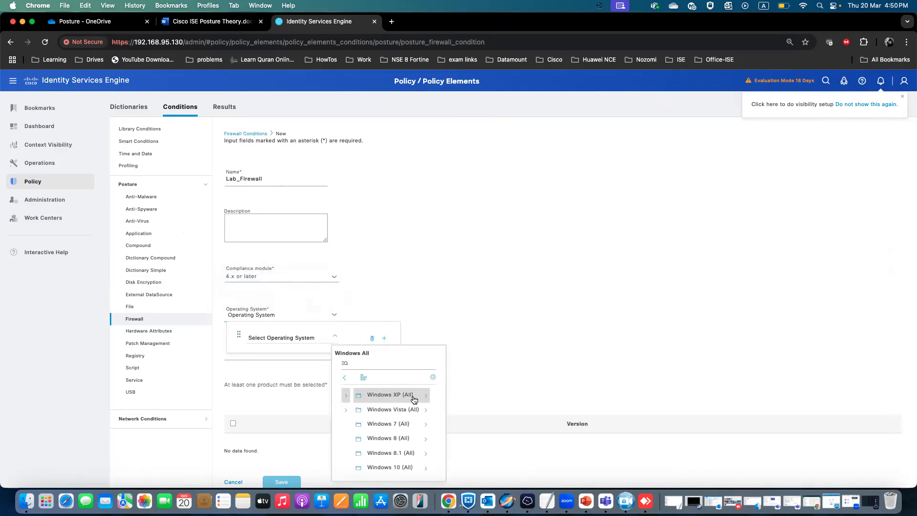
pyautogui.scroll(-2, 406, 411)
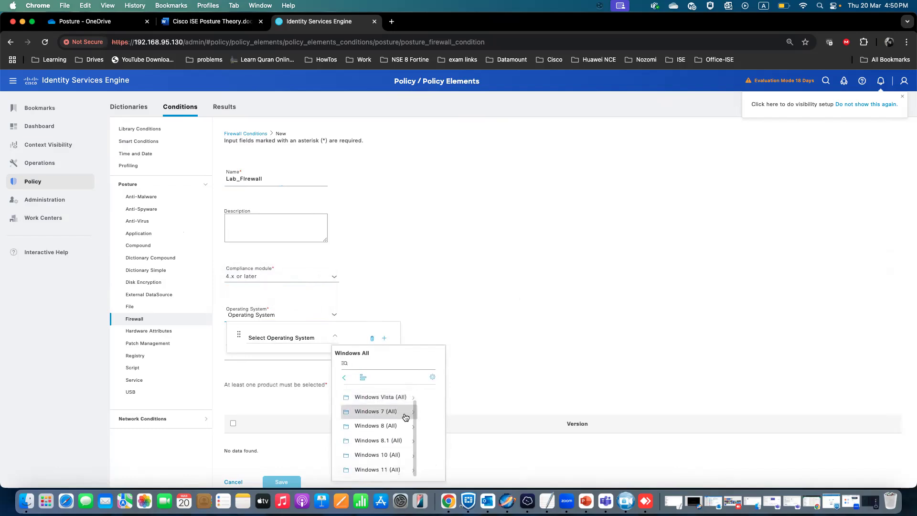
pyautogui.click(344, 377)
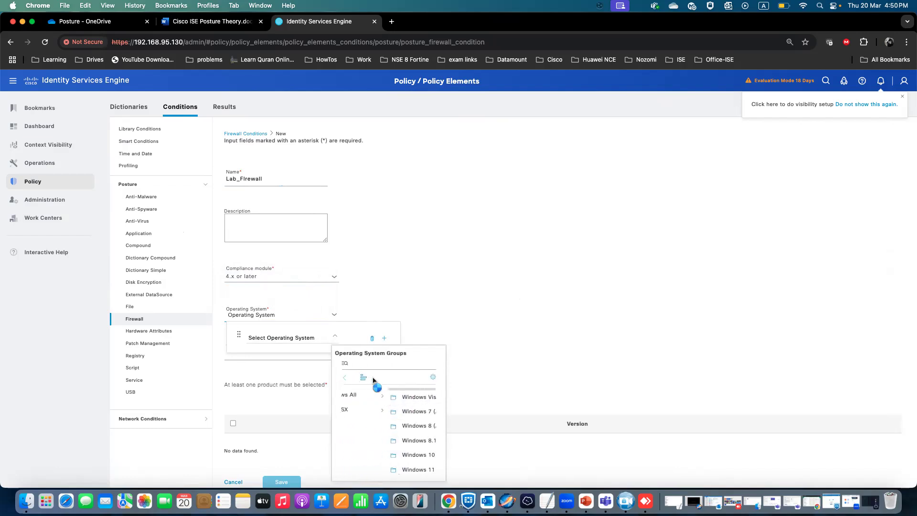
pyautogui.click(376, 398)
pyautogui.click(339, 361)
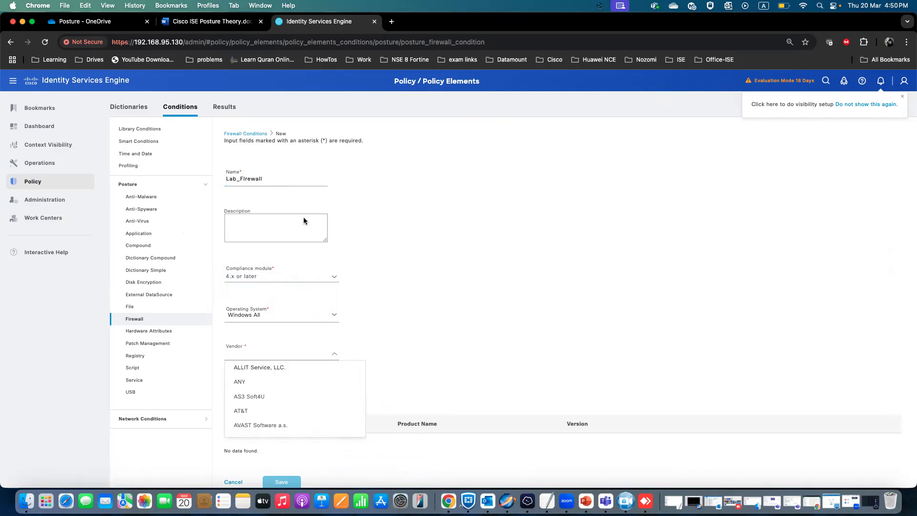
# Choose Microsoft Corporation as the firewall condition's vendor.
pyautogui.scroll(-2, 308, 396)
pyautogui.scroll(-5, 309, 395)
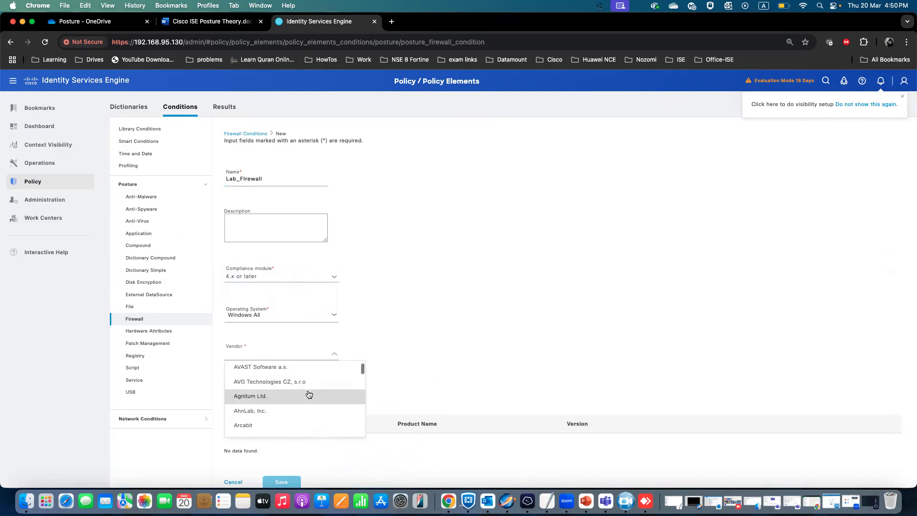
pyautogui.scroll(-6, 309, 395)
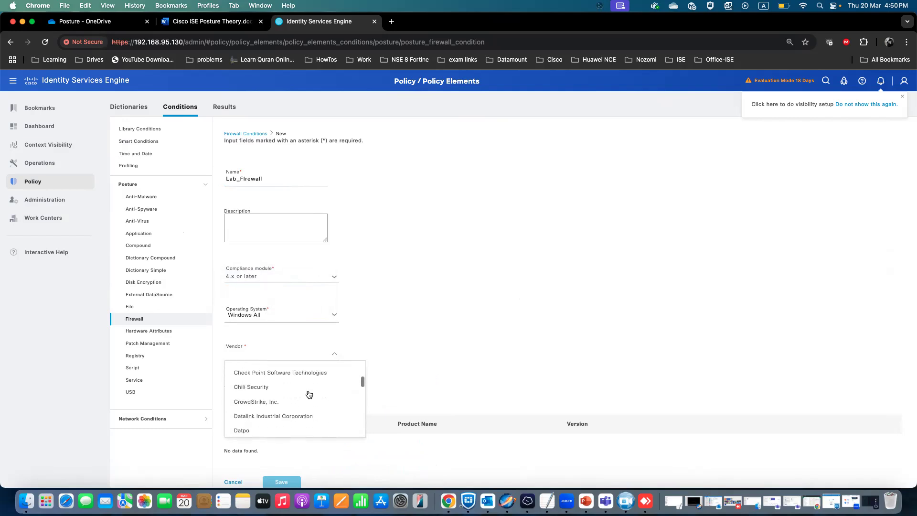
pyautogui.scroll(-8, 309, 394)
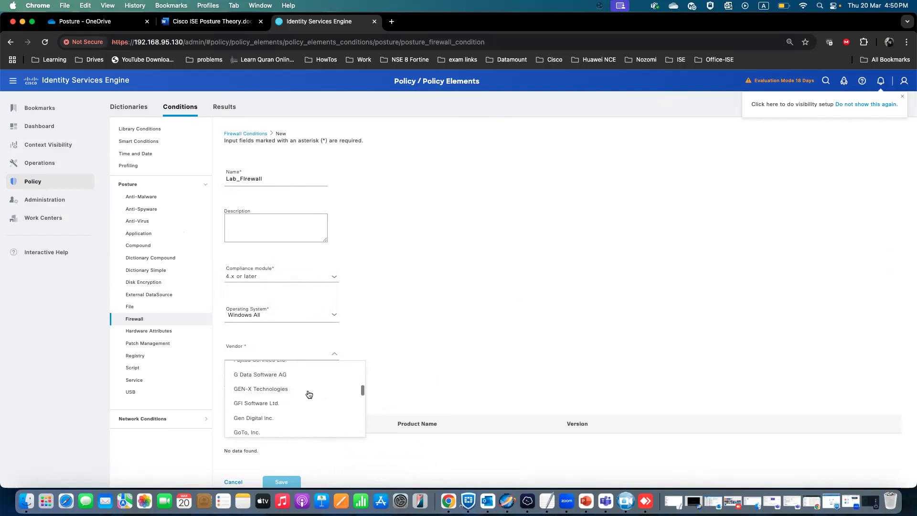
pyautogui.scroll(-3, 309, 395)
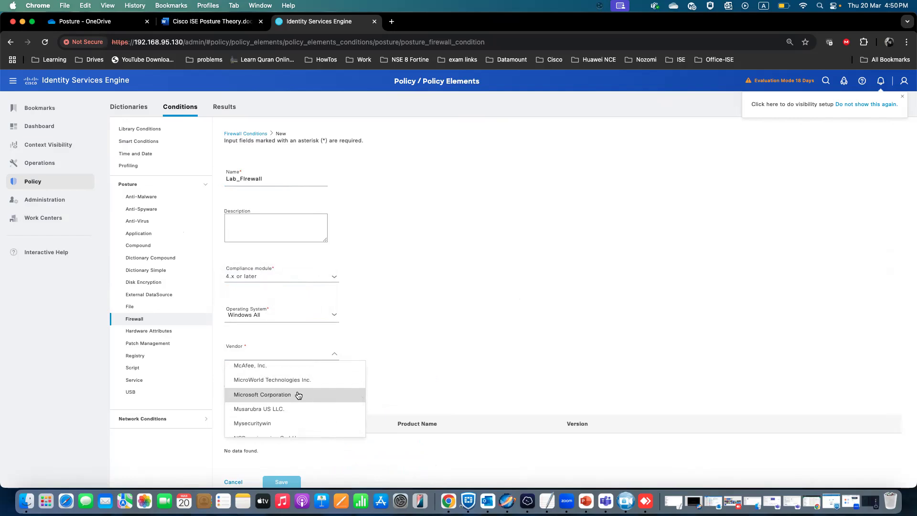
pyautogui.click(295, 395)
# Select the ANY product entry and save the Lab_Firewall condition.
pyautogui.scroll(-2, 295, 395)
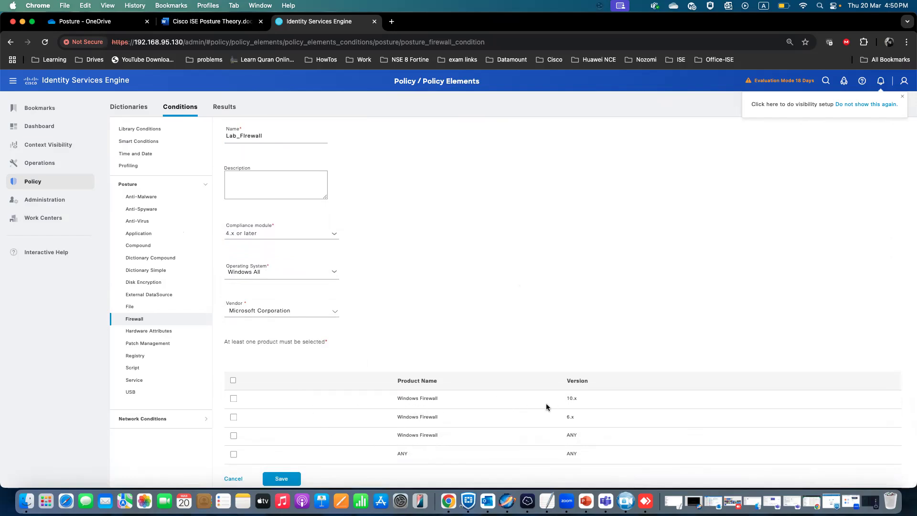
pyautogui.click(233, 455)
pyautogui.click(280, 477)
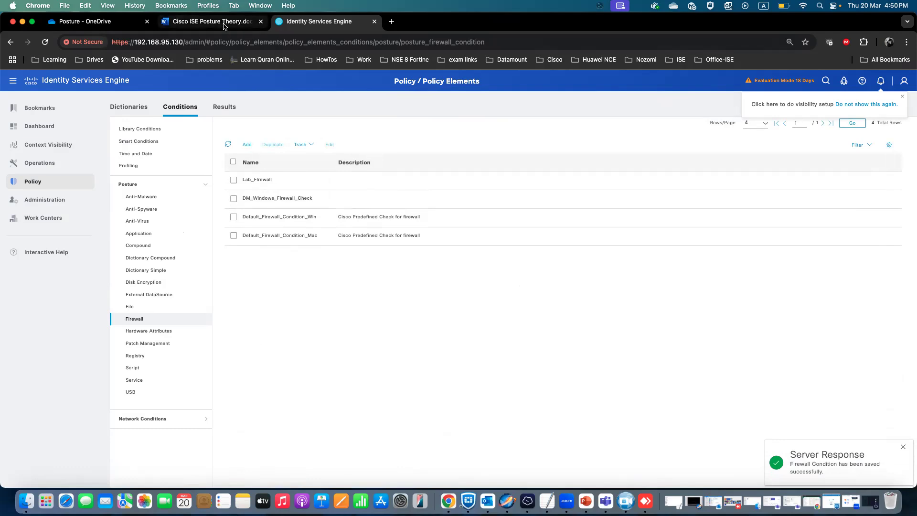
# Highlight the Create Requirements bullet points and their menu path in the theory document.
pyautogui.click(244, 21)
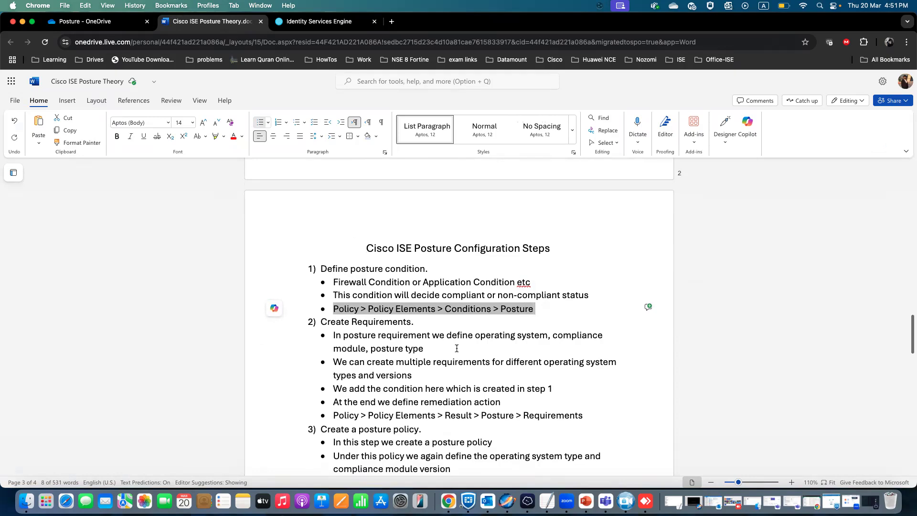
pyautogui.moveTo(436, 351); pyautogui.dragTo(333, 336)
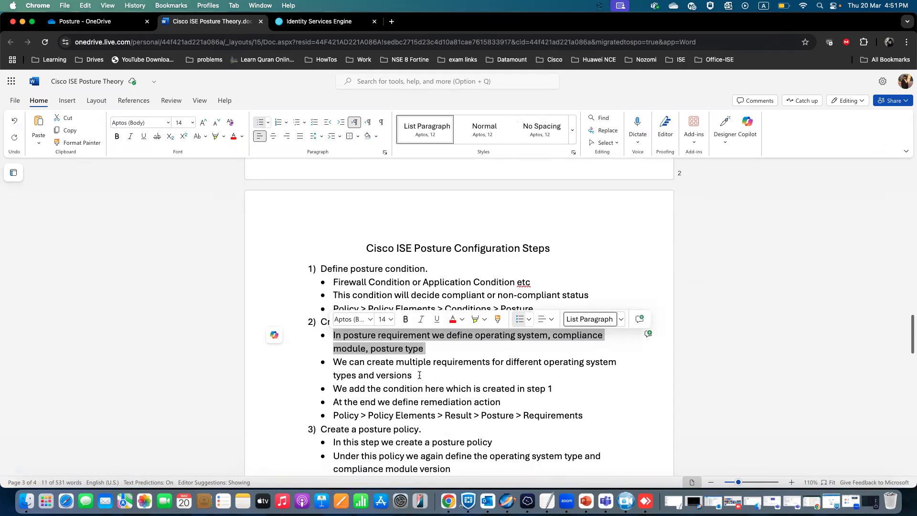
pyautogui.moveTo(413, 376); pyautogui.dragTo(547, 389)
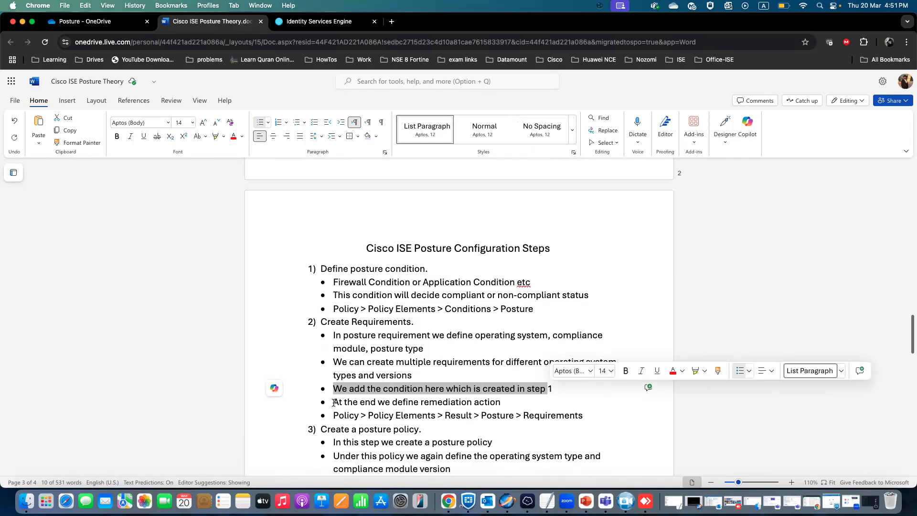
pyautogui.moveTo(334, 404); pyautogui.dragTo(500, 405)
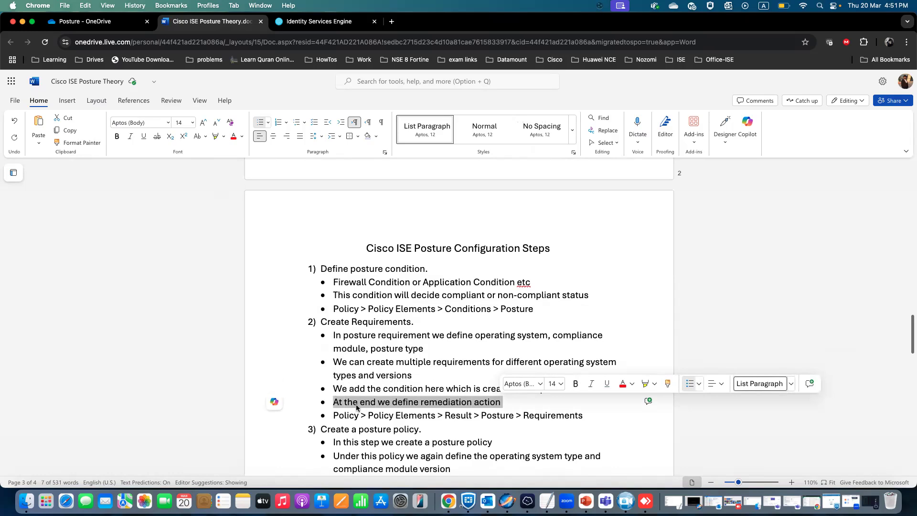
pyautogui.moveTo(333, 417); pyautogui.dragTo(554, 418)
# Open the Posture Requirements page under Policy Elements results.
pyautogui.click(305, 24)
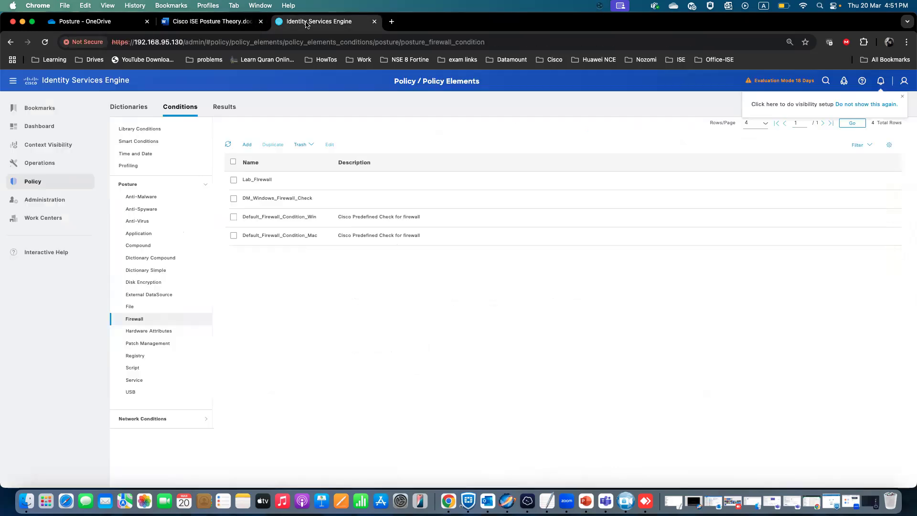
pyautogui.moveTo(54, 185)
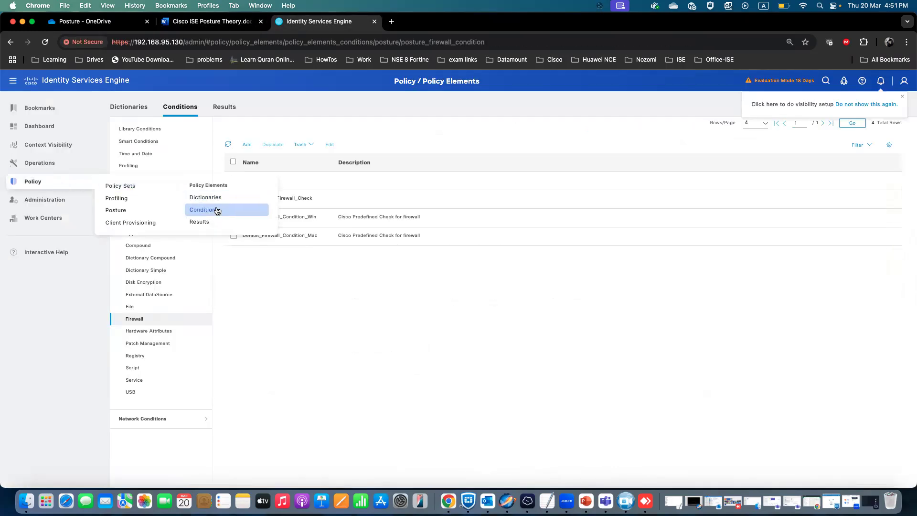
pyautogui.click(206, 221)
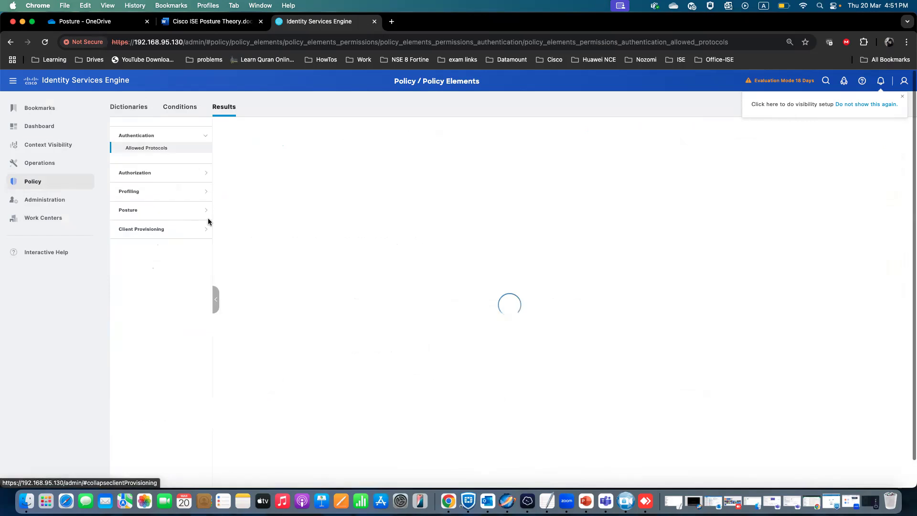
pyautogui.click(149, 213)
pyautogui.click(148, 224)
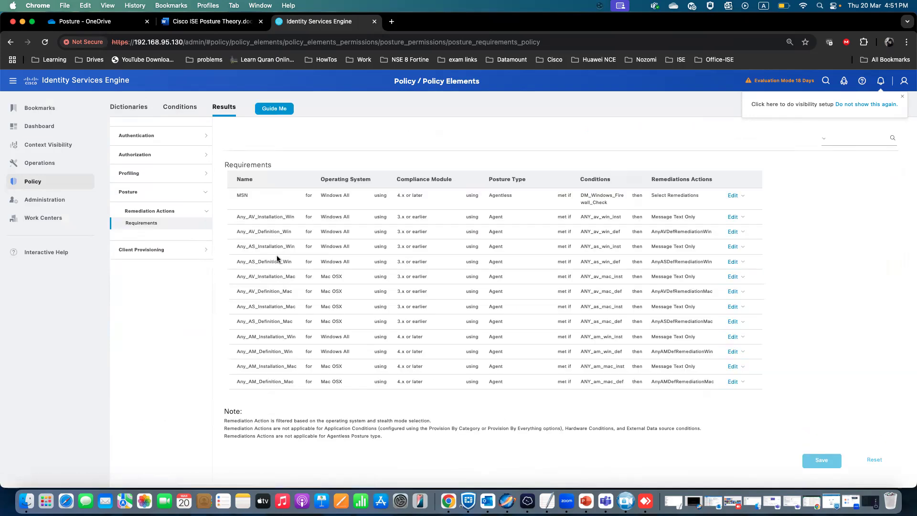
# Insert a new posture requirement named LAB_Requirement below the MSN requirement.
pyautogui.scroll(-10, 447, 243)
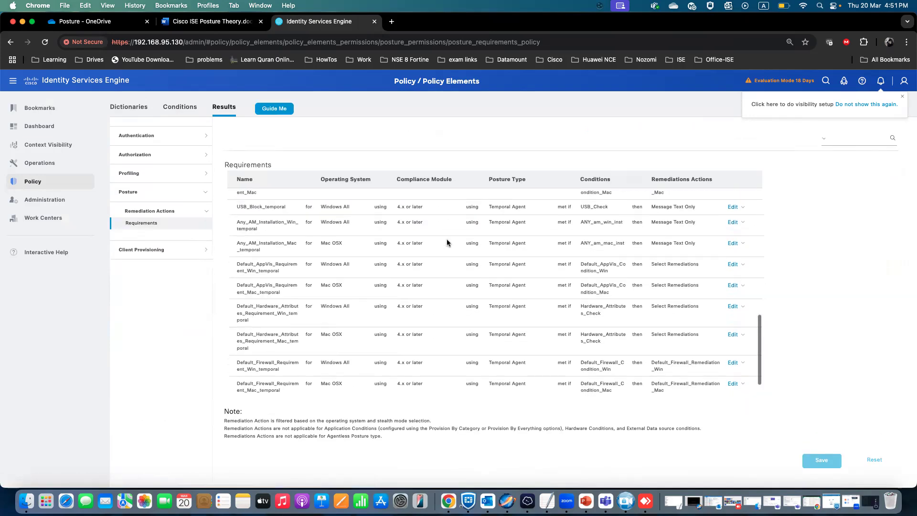
pyautogui.scroll(15, 449, 242)
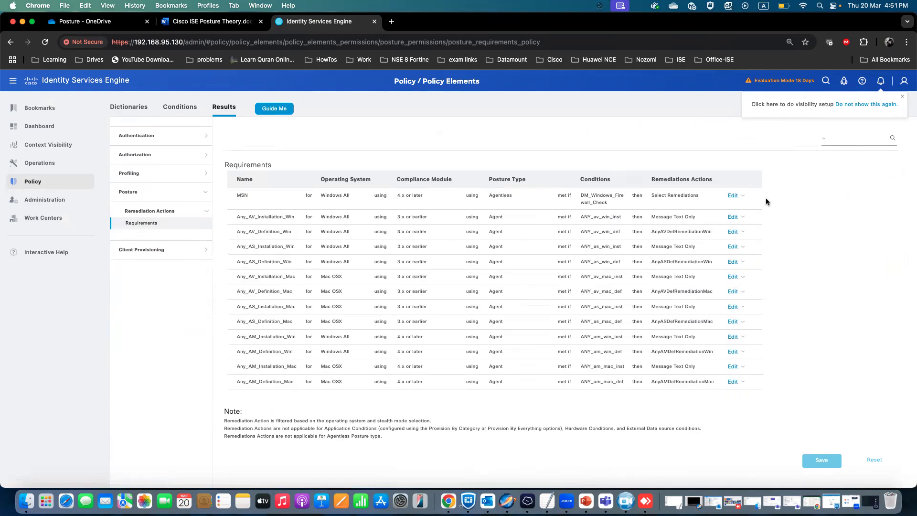
pyautogui.click(743, 197)
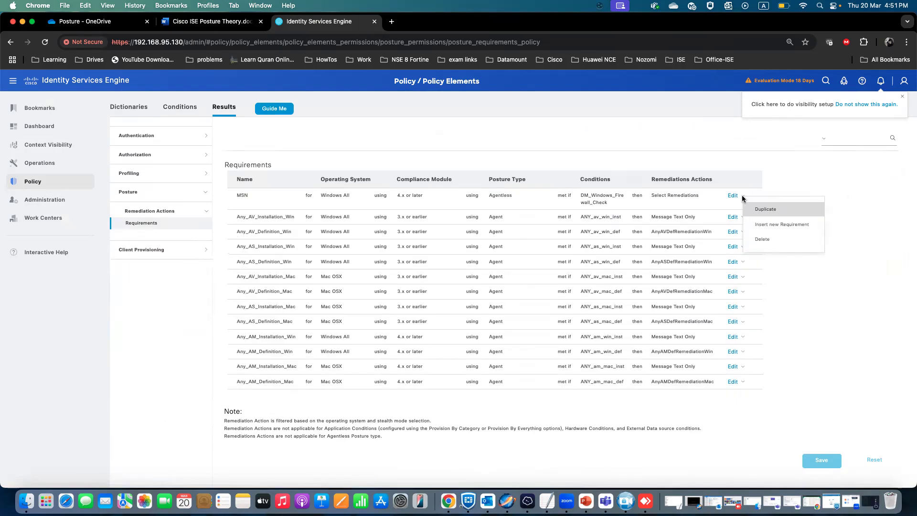
pyautogui.click(782, 224)
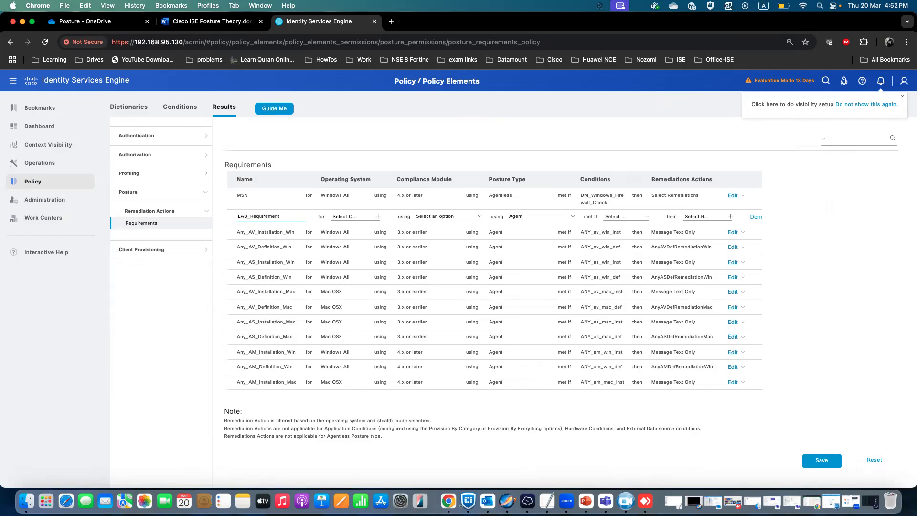
# Set LAB_Requirement's operating system to Windows All and its compliance module to 4.x or later.
pyautogui.click(378, 216)
pyautogui.click(441, 237)
pyautogui.click(489, 295)
pyautogui.click(461, 160)
pyautogui.click(480, 218)
pyautogui.click(464, 232)
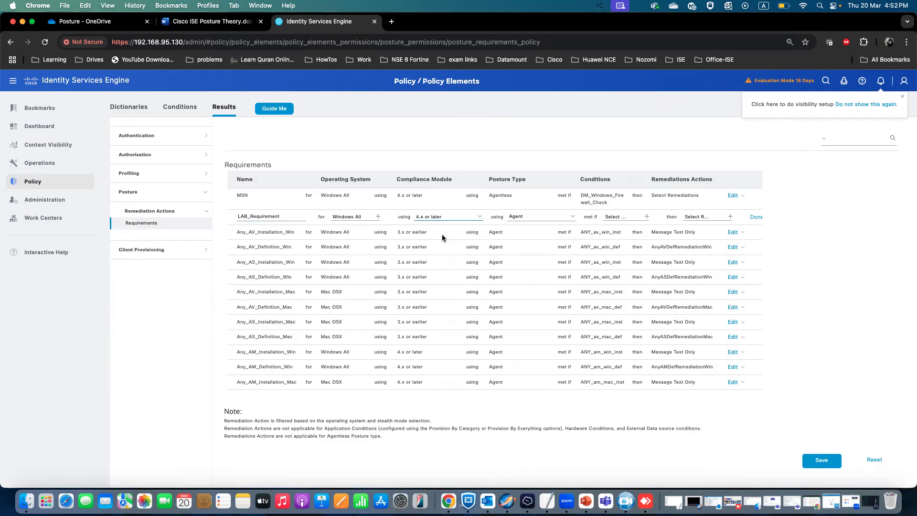
pyautogui.click(576, 219)
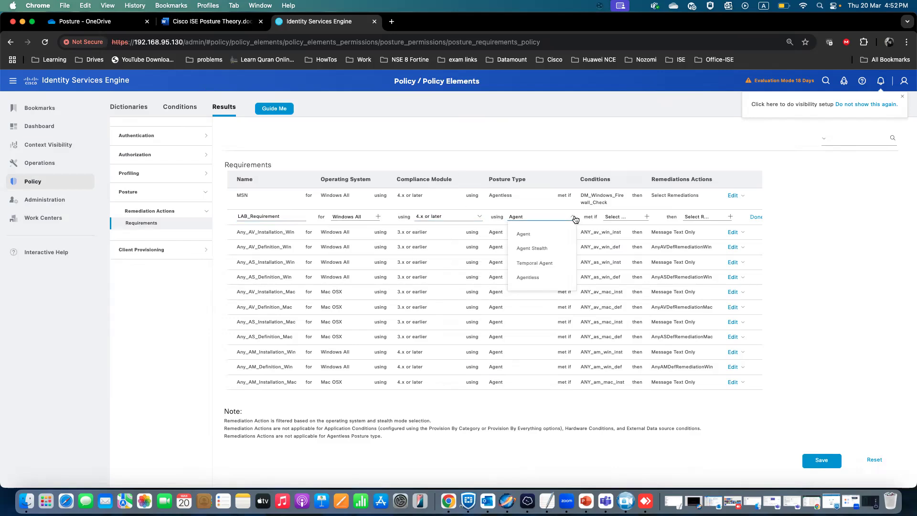
pyautogui.click(575, 218)
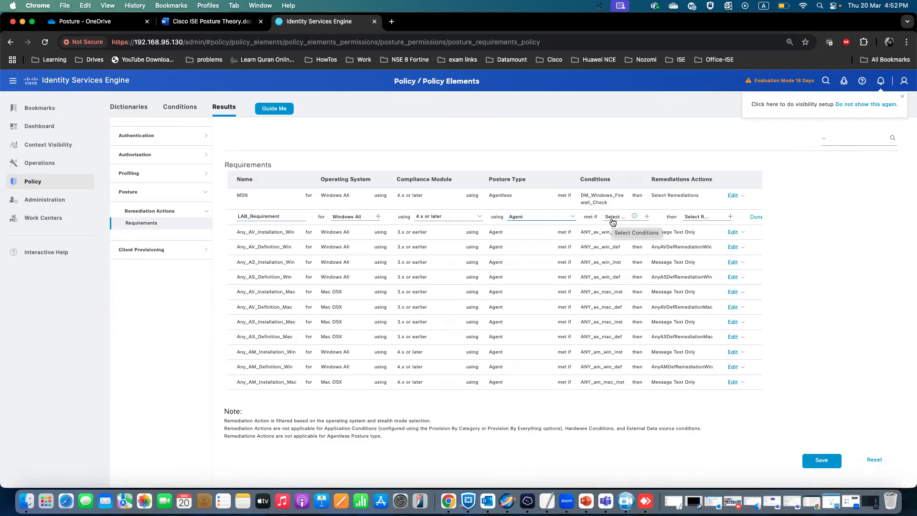
# Set the requirement's condition to the user-defined firewall condition Lab_Firewall.
pyautogui.click(647, 222)
pyautogui.click(699, 248)
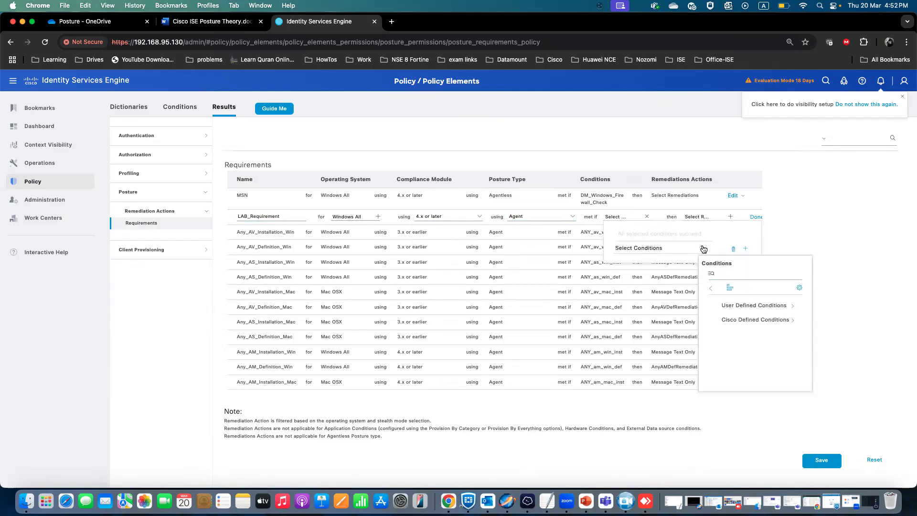
pyautogui.click(792, 307)
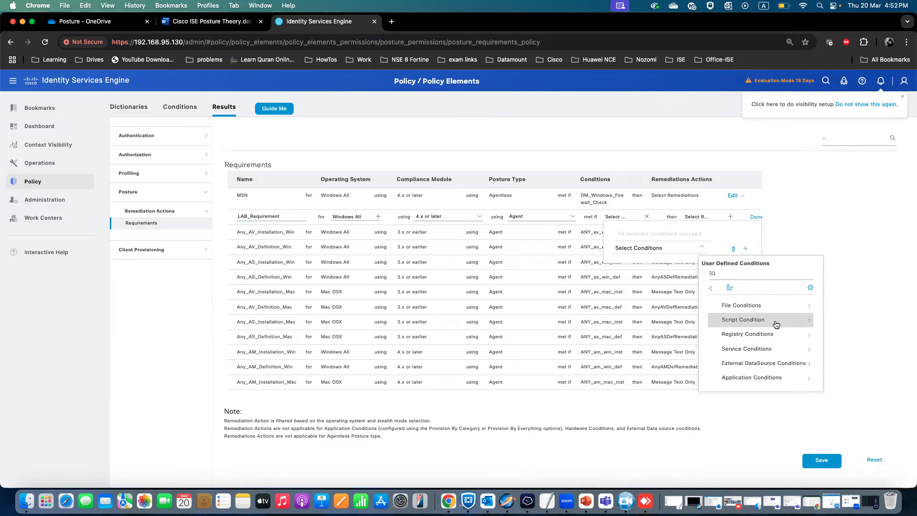
pyautogui.scroll(-6, 777, 325)
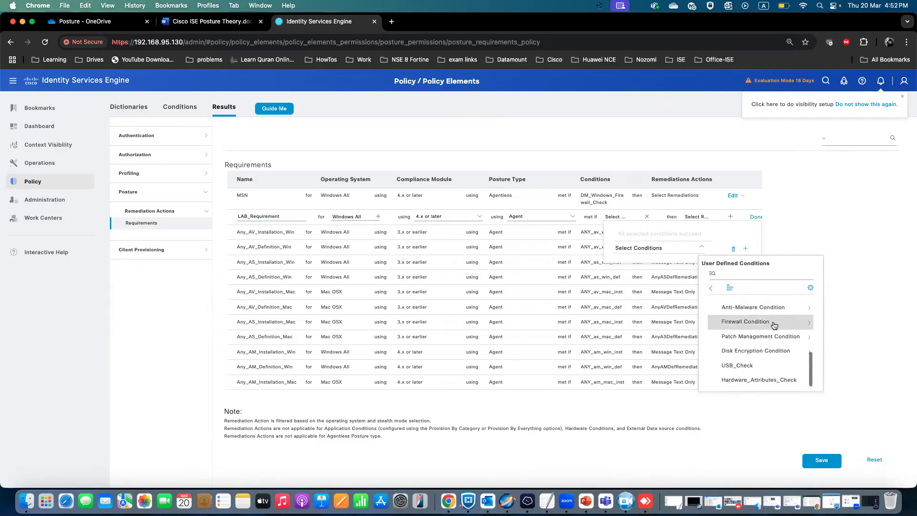
pyautogui.click(810, 324)
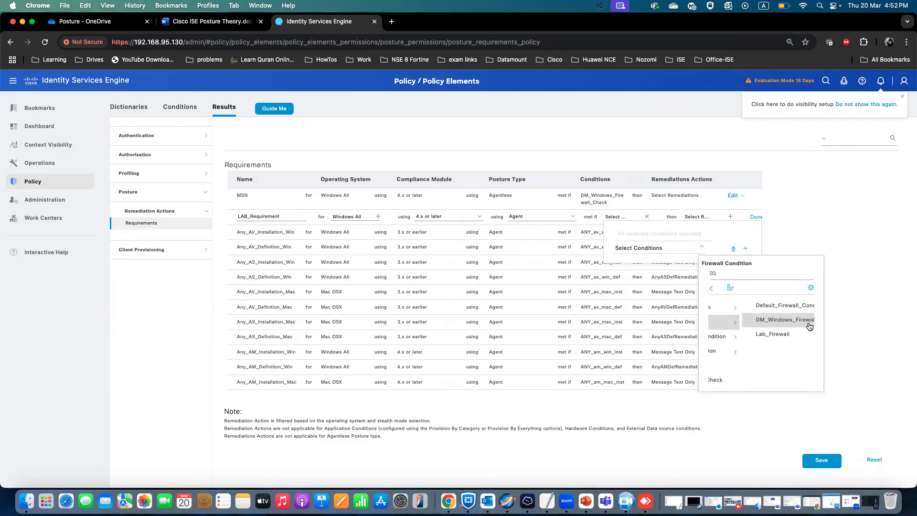
pyautogui.click(755, 339)
pyautogui.click(806, 283)
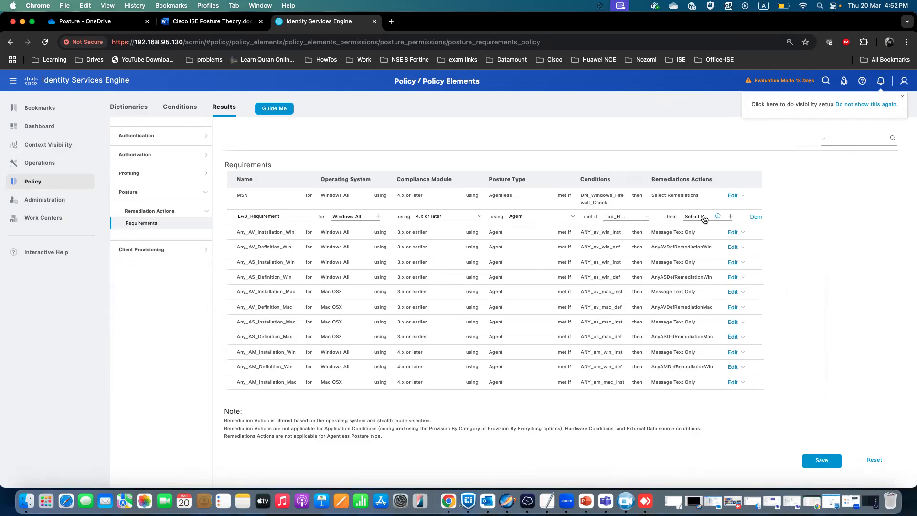
# Choose Message Text Only as the requirement's remediation action.
pyautogui.click(730, 216)
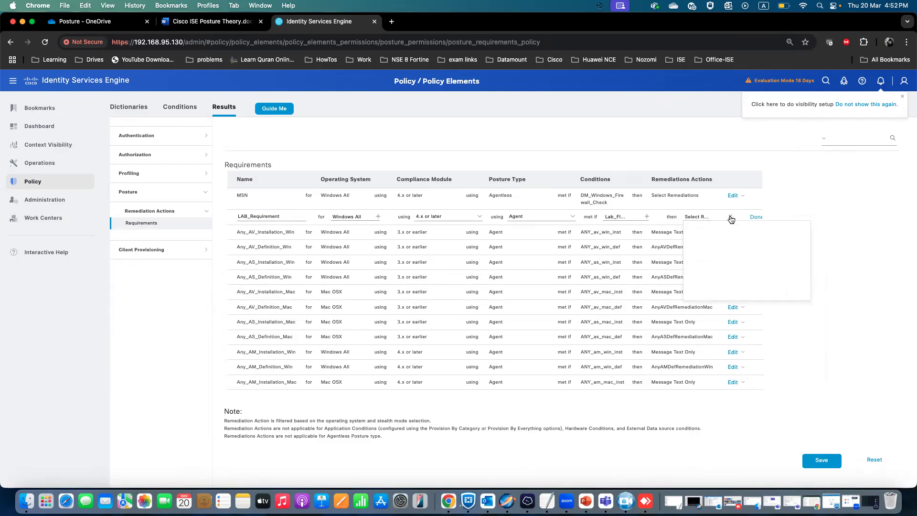
pyautogui.click(782, 248)
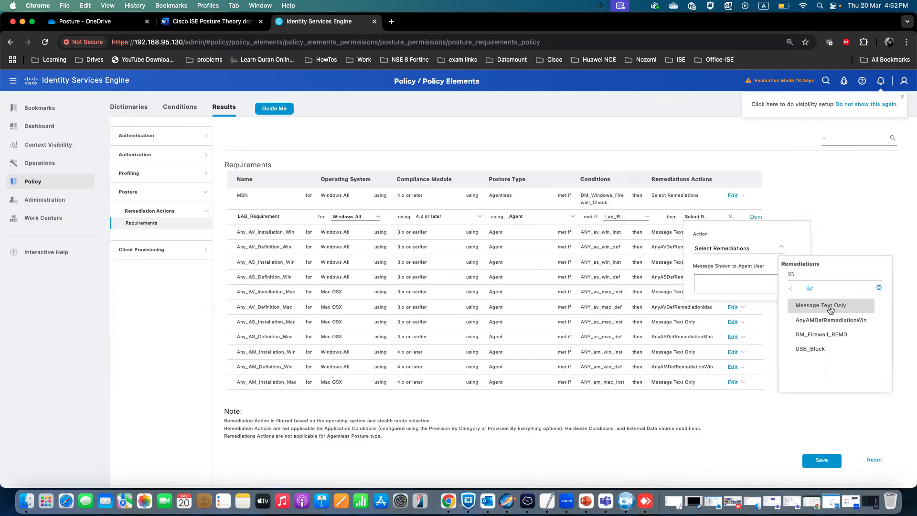
pyautogui.click(831, 310)
pyautogui.click(744, 280)
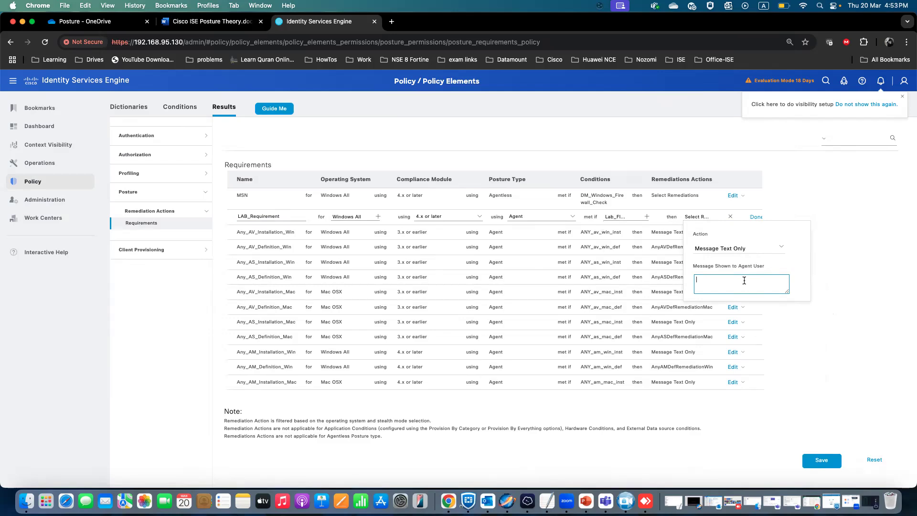
# Enter the agent message "Enable Your firewall in order to get network access", finish the row and save the requirement.
pyautogui.write('Enable Your firewall in order to get network access')
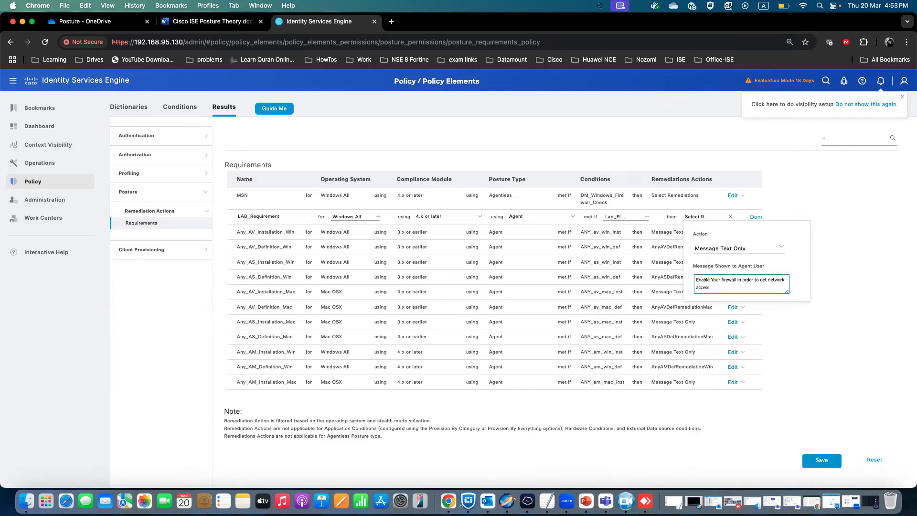
pyautogui.click(757, 218)
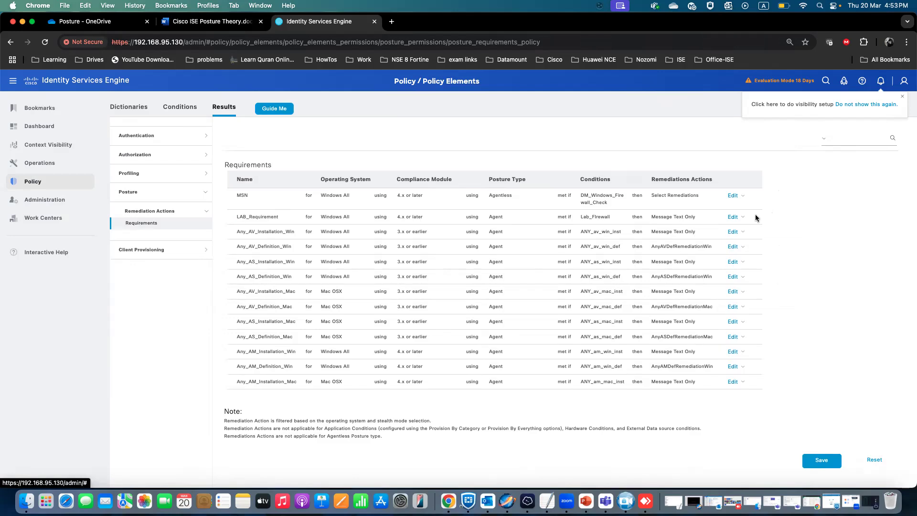
pyautogui.click(807, 459)
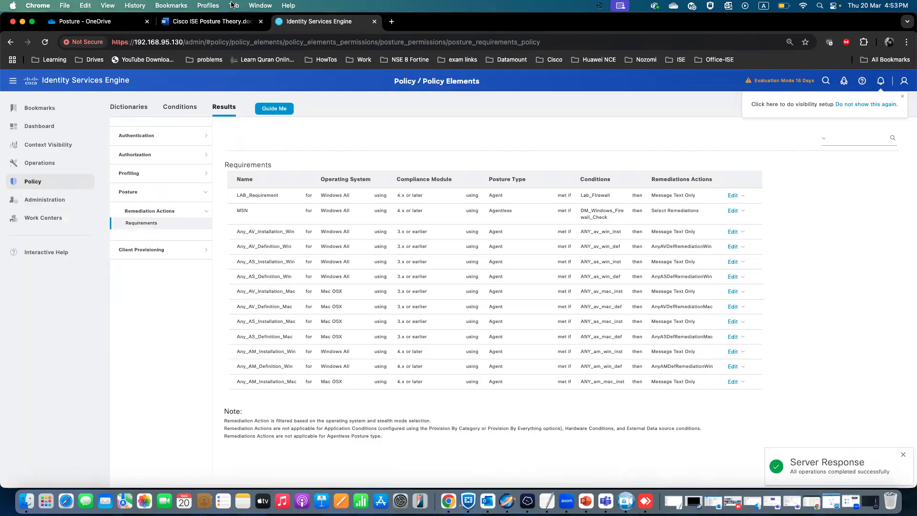
# Review the Create a posture policy steps and menu path in the theory document.
pyautogui.click(210, 21)
pyautogui.scroll(-5, 330, 359)
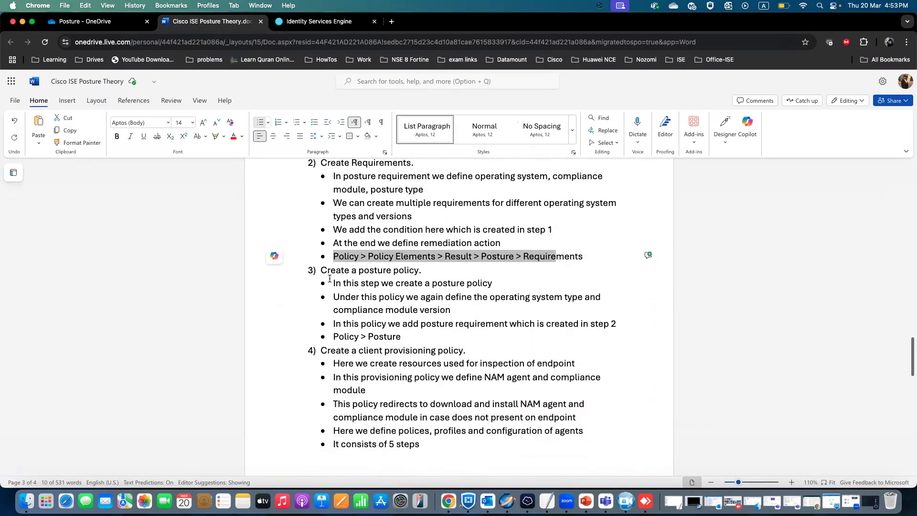
pyautogui.moveTo(321, 271); pyautogui.dragTo(422, 271)
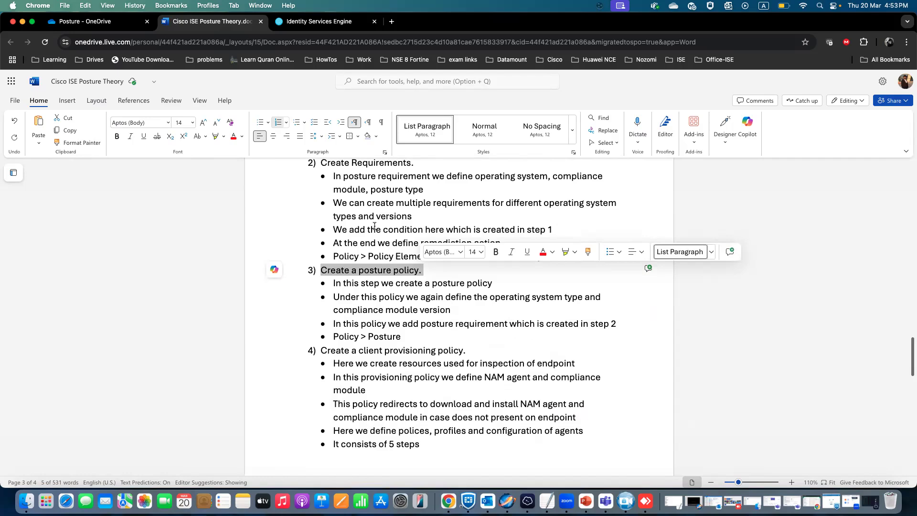
pyautogui.scroll(5, 374, 226)
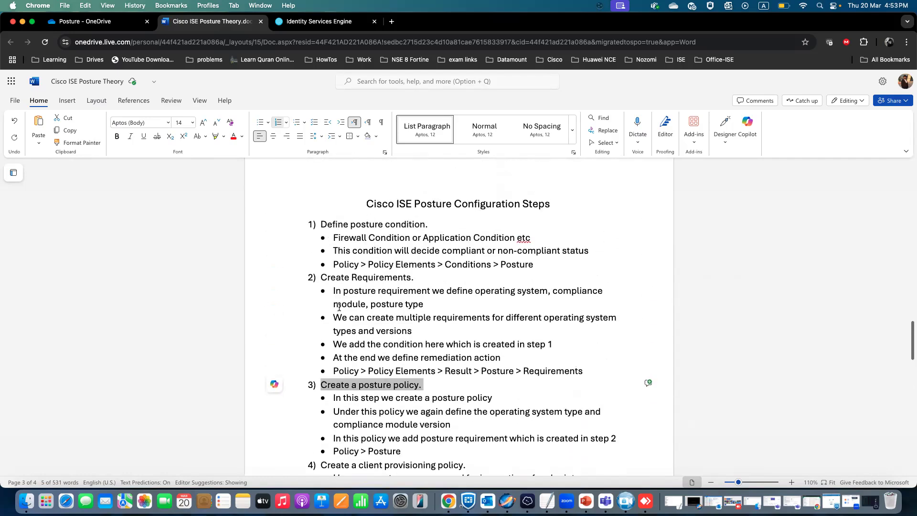
pyautogui.scroll(-3, 339, 306)
pyautogui.moveTo(402, 384); pyautogui.dragTo(332, 333)
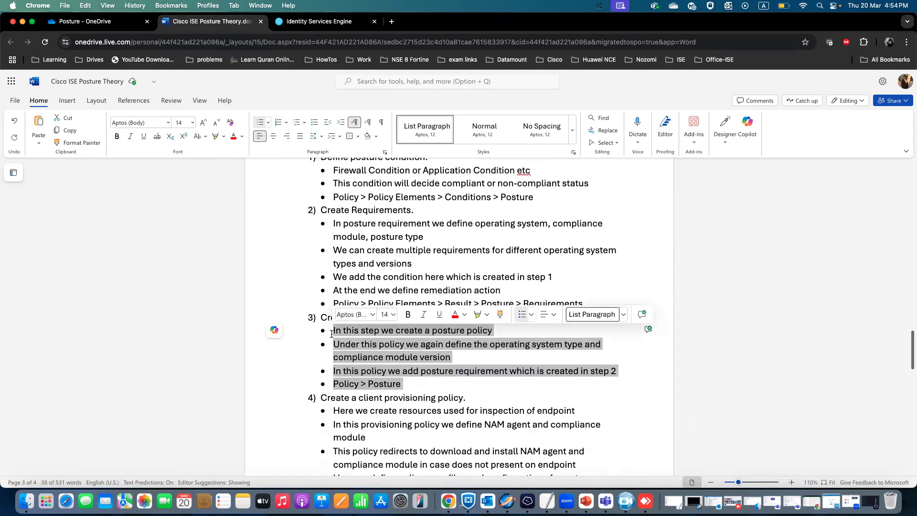
# Open the Posture Policy page and insert a new policy rule below DM_Posture_Policy.
pyautogui.click(316, 21)
pyautogui.moveTo(55, 182)
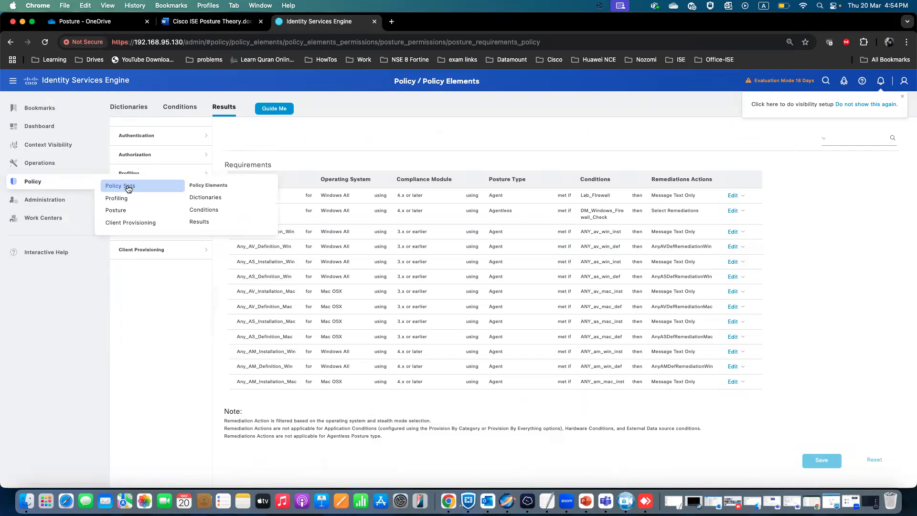
pyautogui.click(117, 210)
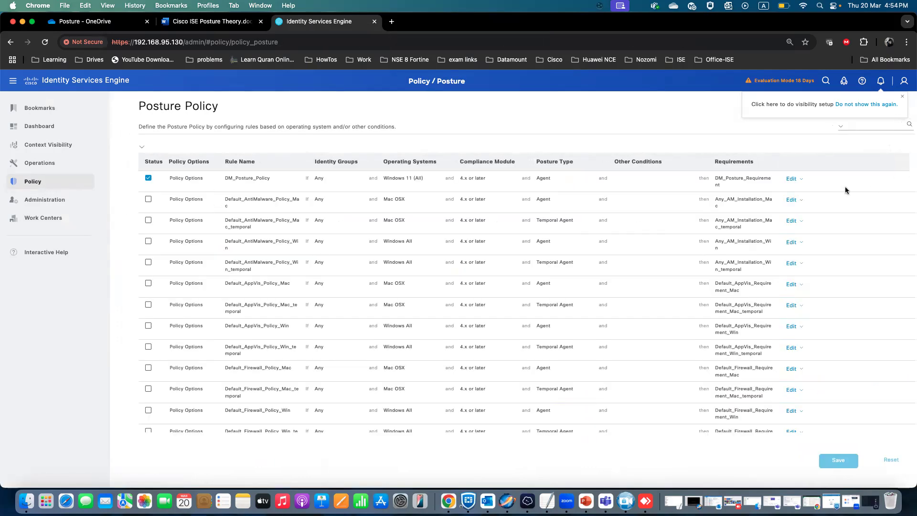
pyautogui.click(801, 180)
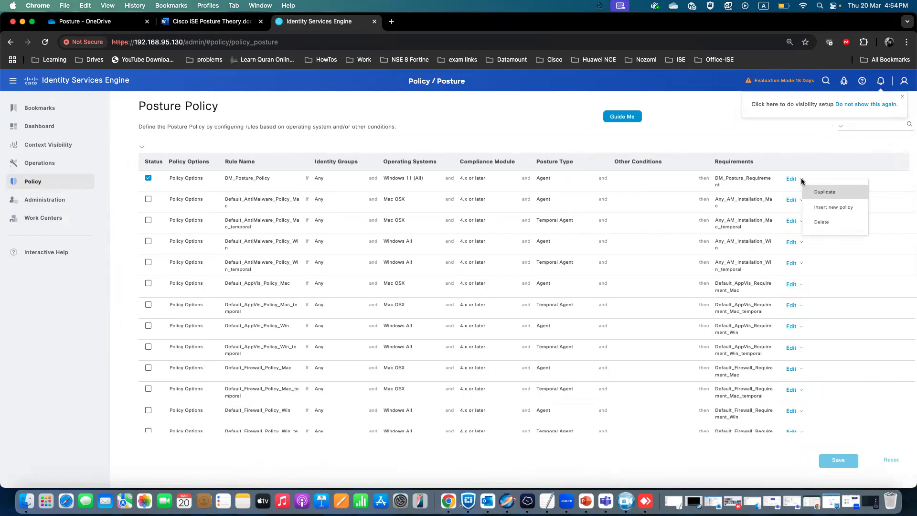
pyautogui.click(827, 207)
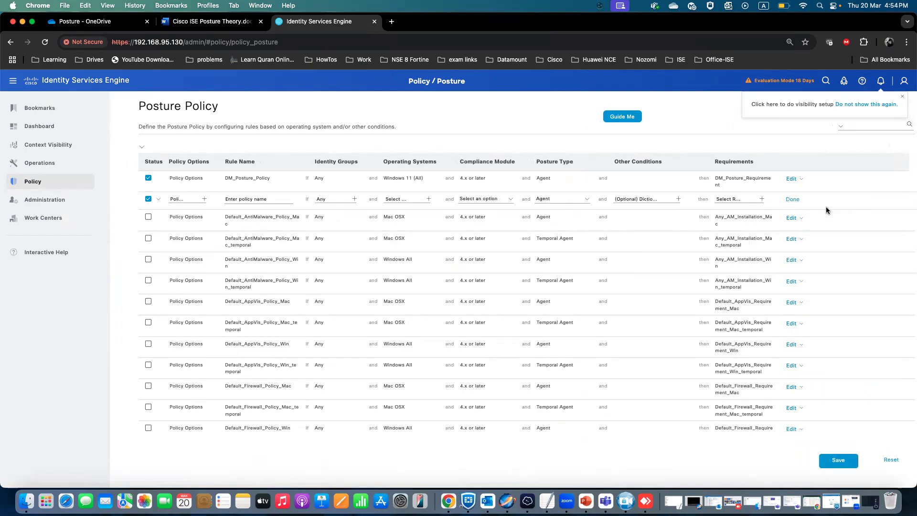
# Name the new posture policy rule Lab_Posture_Policy.
pyautogui.click(204, 201)
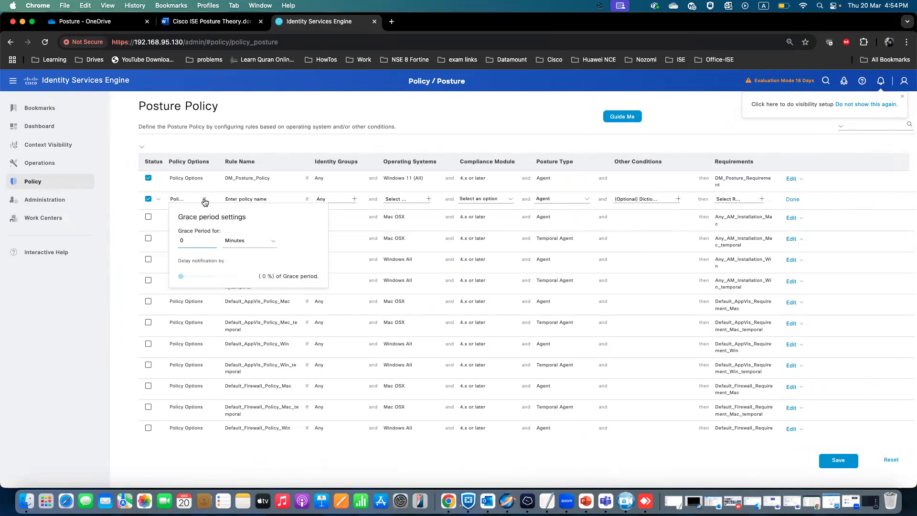
pyautogui.click(204, 200)
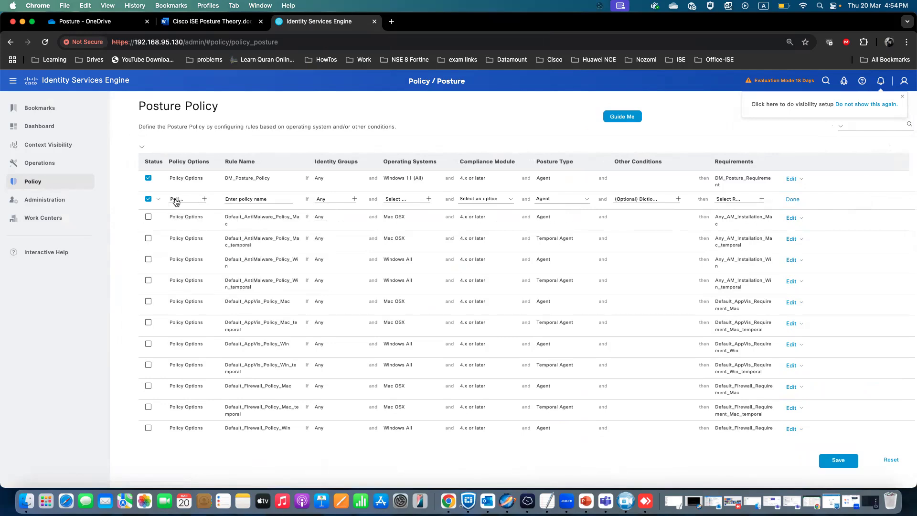
pyautogui.click(256, 199)
pyautogui.tripleClick(260, 199)
pyautogui.press('BackSpace')
# Set the rule's operating system to Windows All and its compliance module to 4.x or later.
pyautogui.click(429, 200)
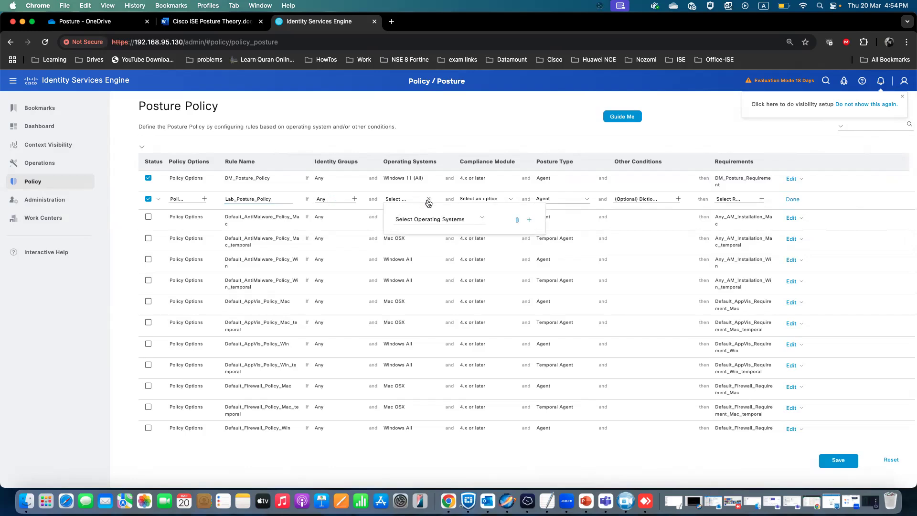
pyautogui.click(482, 218)
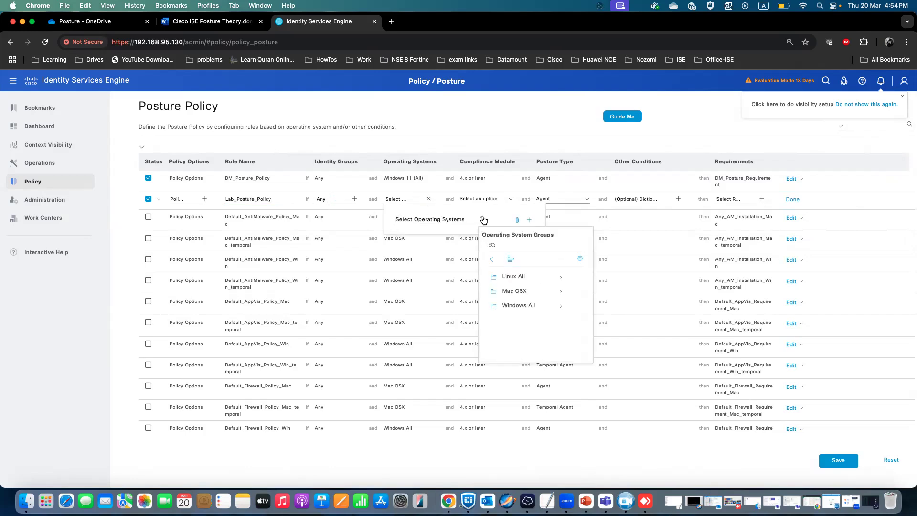
pyautogui.click(532, 307)
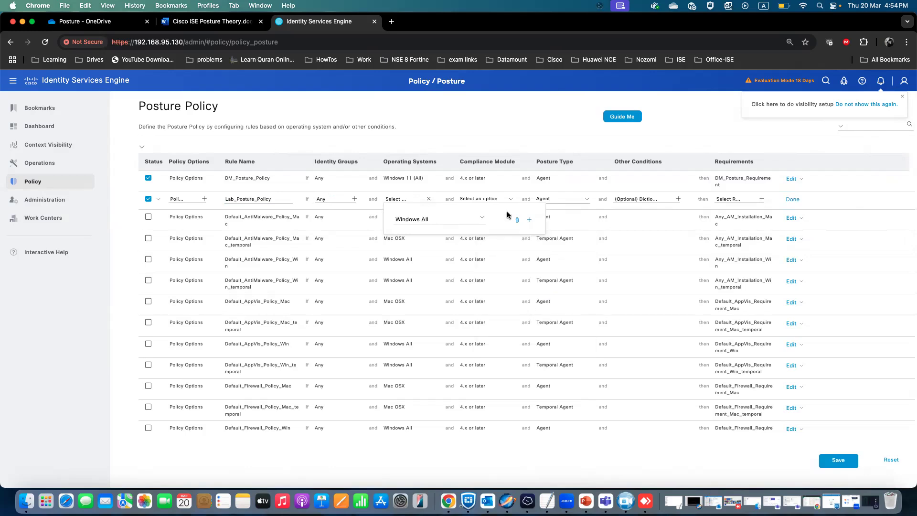
pyautogui.click(492, 199)
pyautogui.click(510, 200)
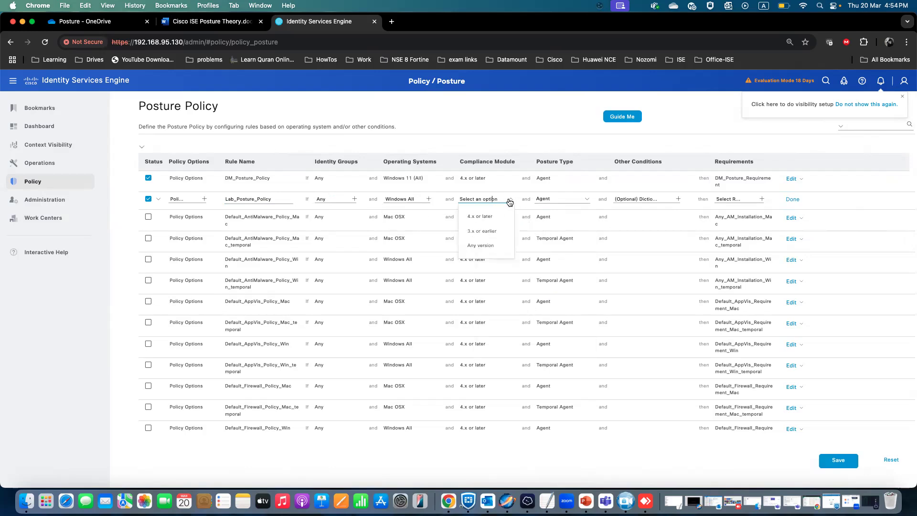
pyautogui.click(484, 217)
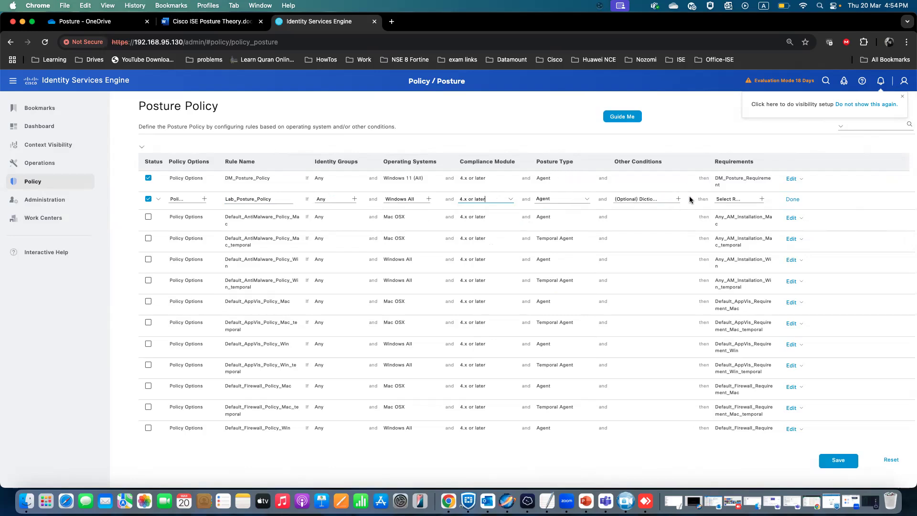
# Assign LAB_Requirement as the rule's requirement and save the posture policy.
pyautogui.click(762, 200)
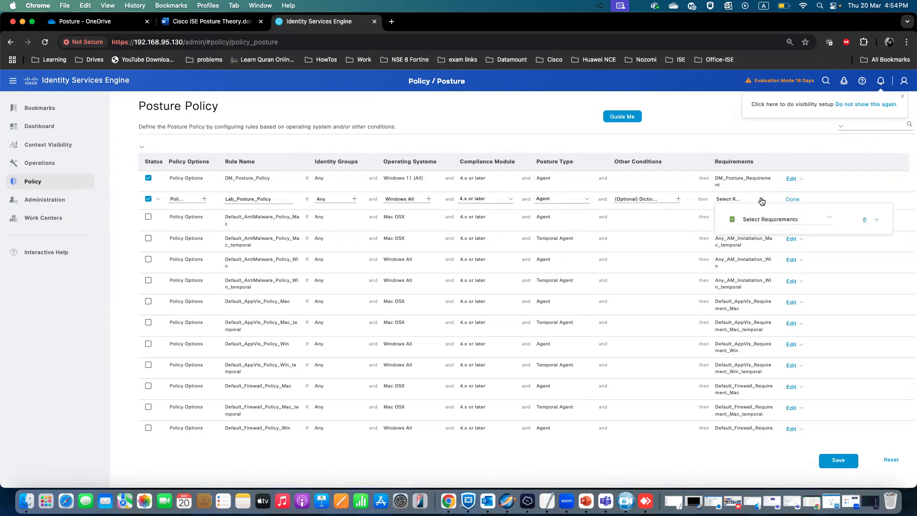
pyautogui.click(832, 220)
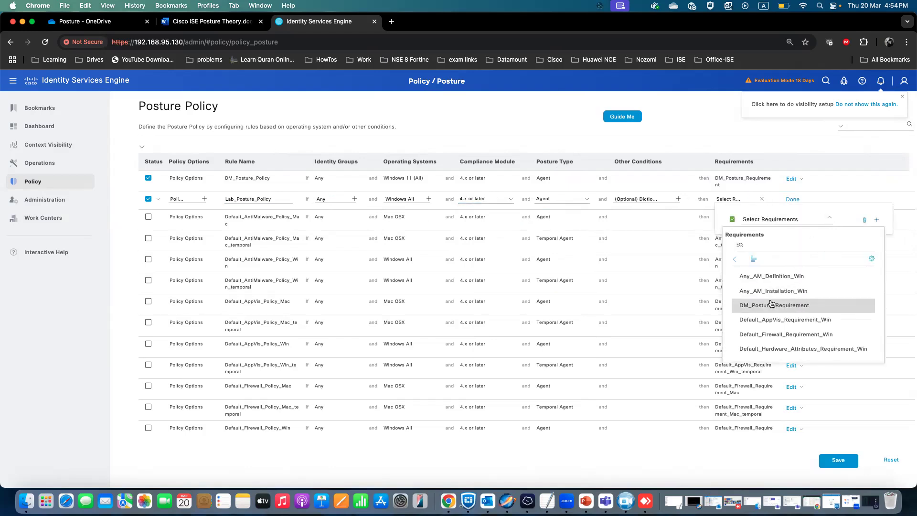
pyautogui.scroll(-2, 772, 303)
pyautogui.click(766, 332)
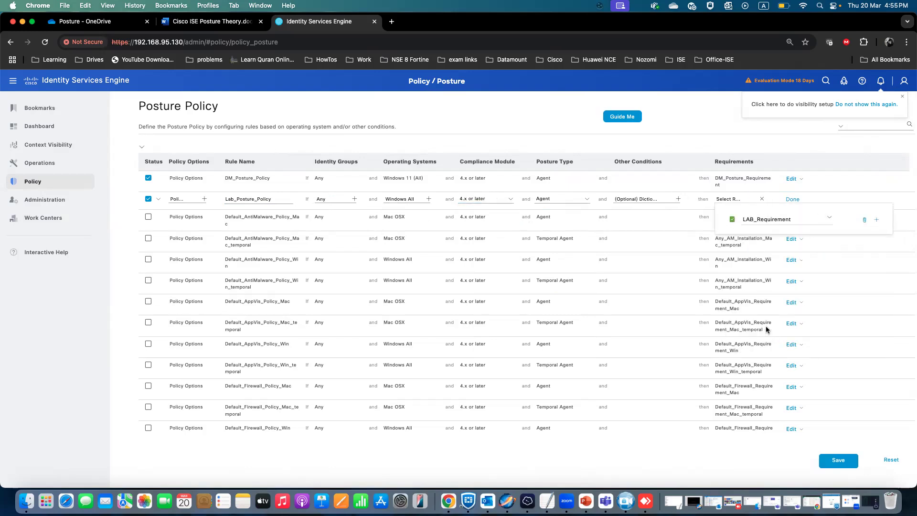
pyautogui.click(730, 149)
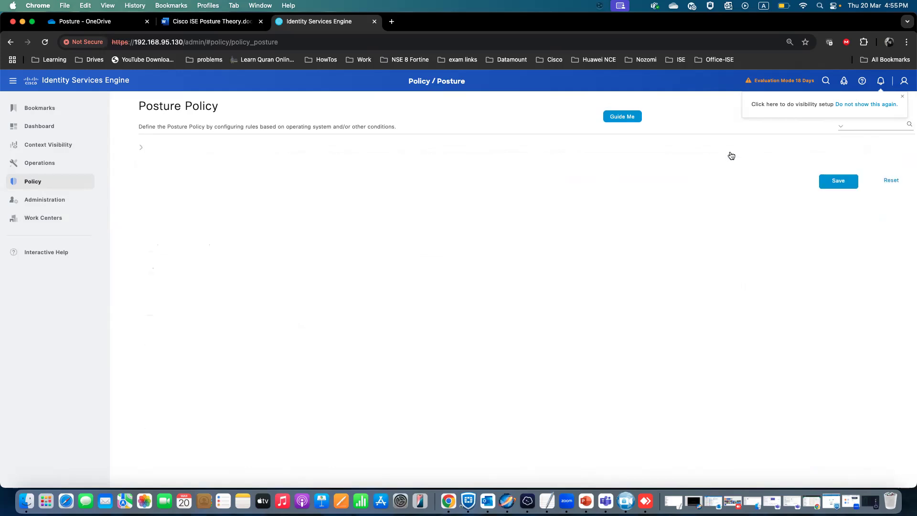
pyautogui.click(838, 181)
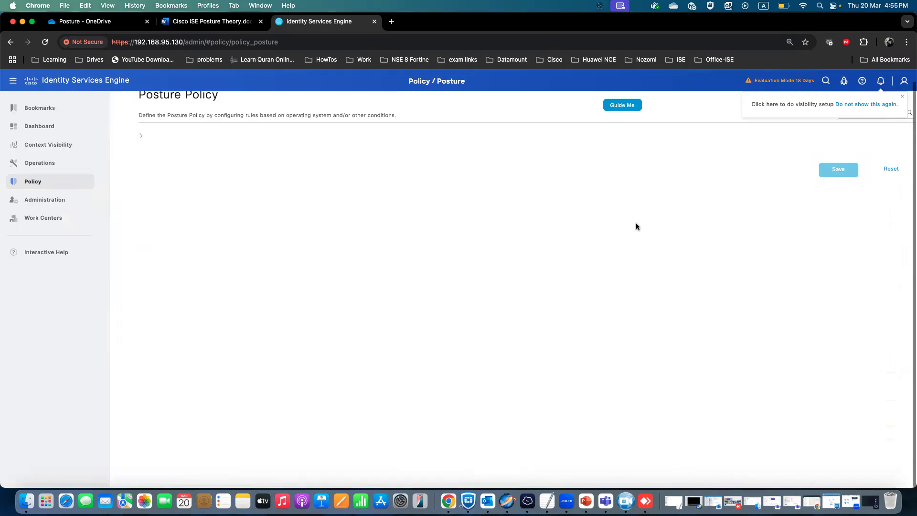
# Reopen the Posture Policy page and scroll to the new Lab_Posture_Policy rule.
pyautogui.moveTo(59, 180)
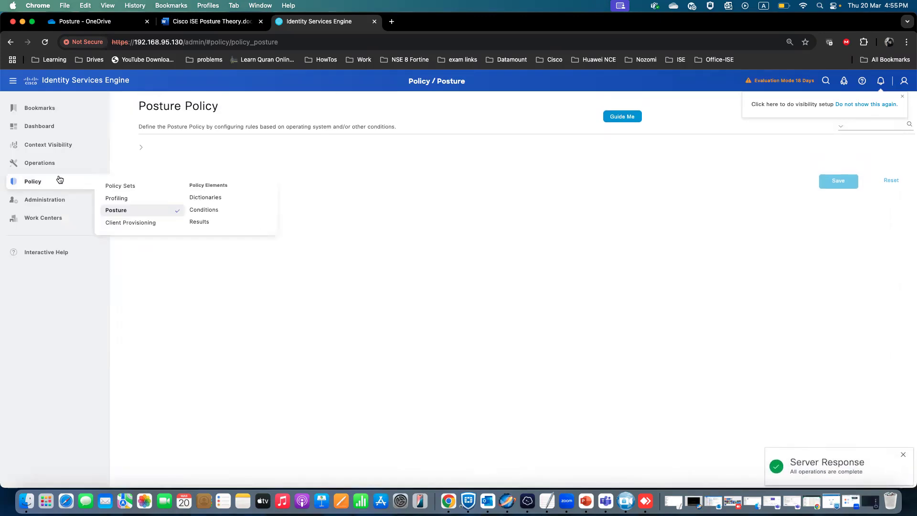
pyautogui.click(118, 210)
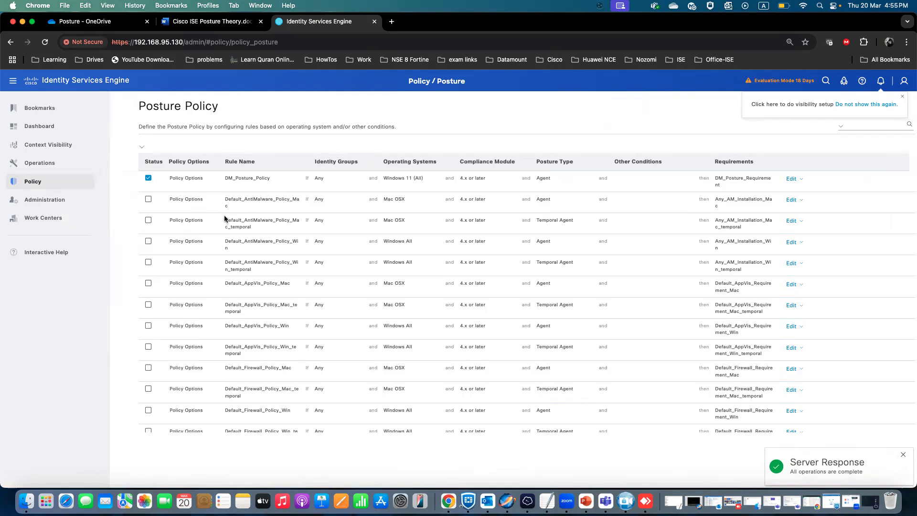
pyautogui.scroll(-5, 242, 218)
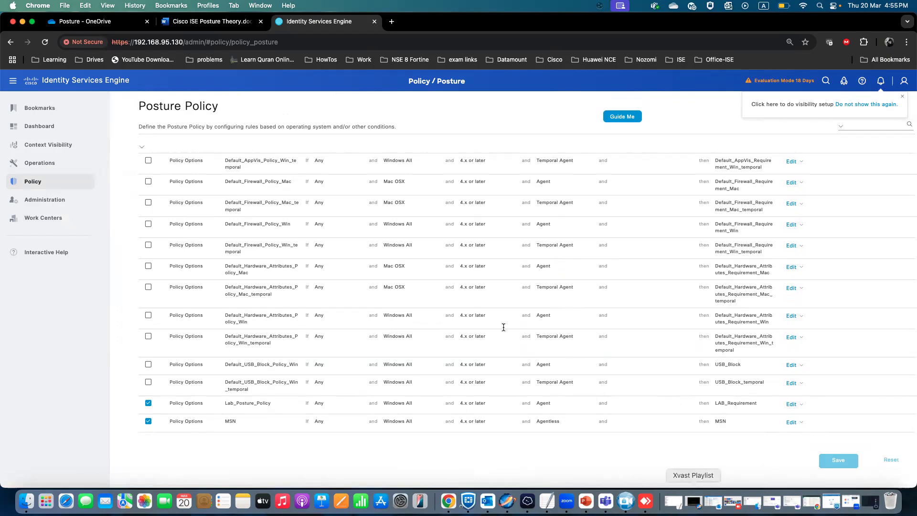
# Review the Create a client provisioning policy section in the theory document.
pyautogui.click(212, 21)
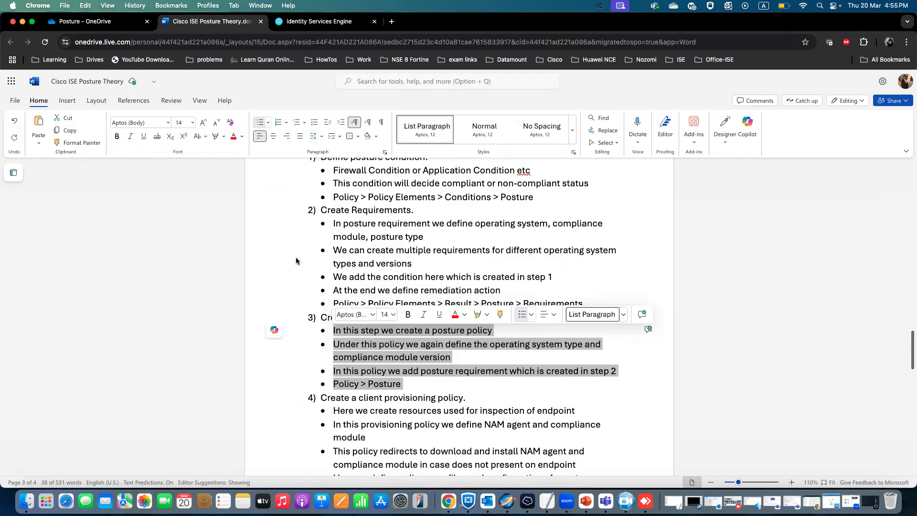
pyautogui.scroll(-5, 296, 261)
pyautogui.scroll(-3, 297, 261)
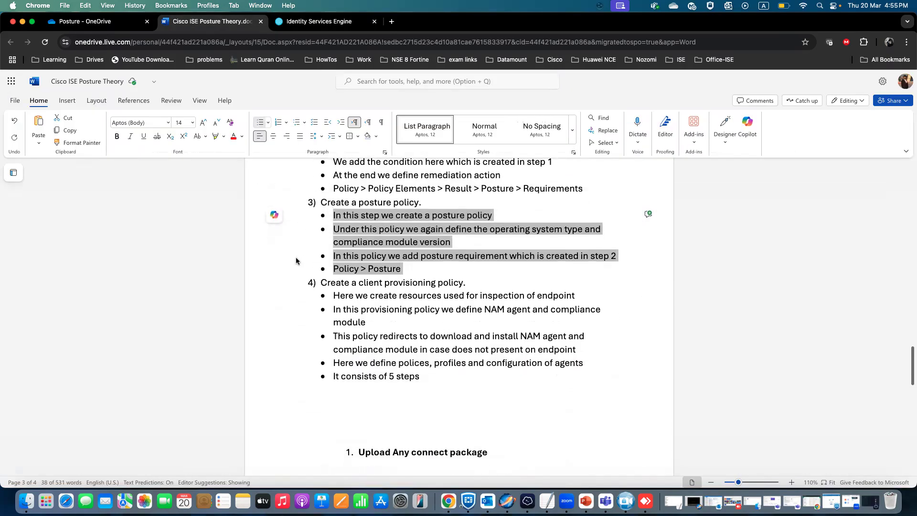
pyautogui.scroll(3, 296, 261)
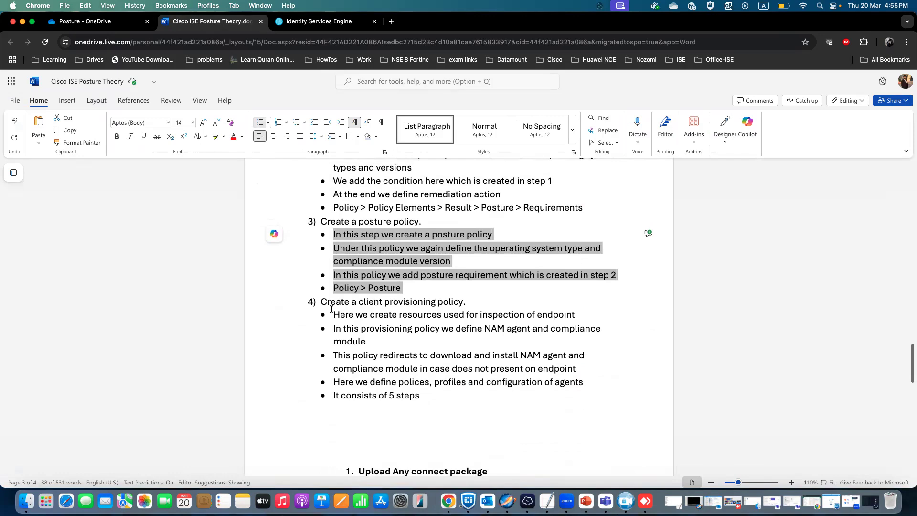
pyautogui.moveTo(321, 302); pyautogui.dragTo(467, 301)
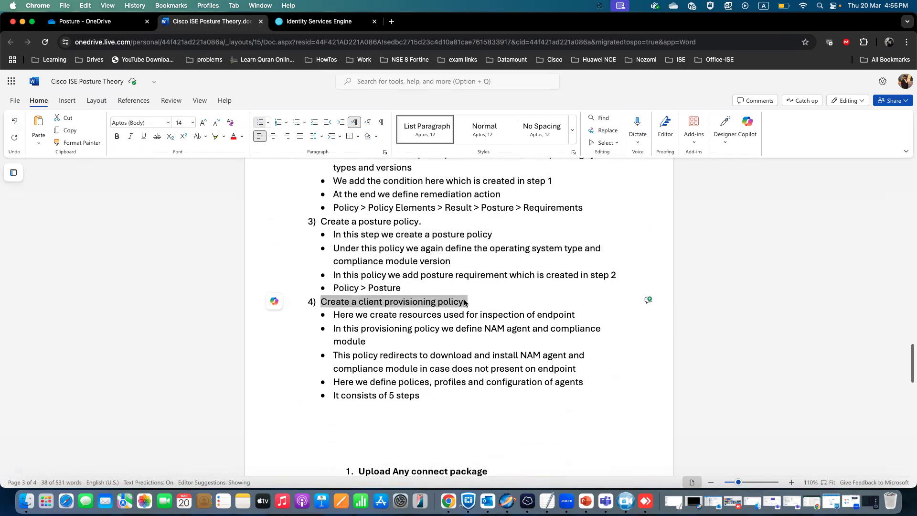
pyautogui.click(481, 299)
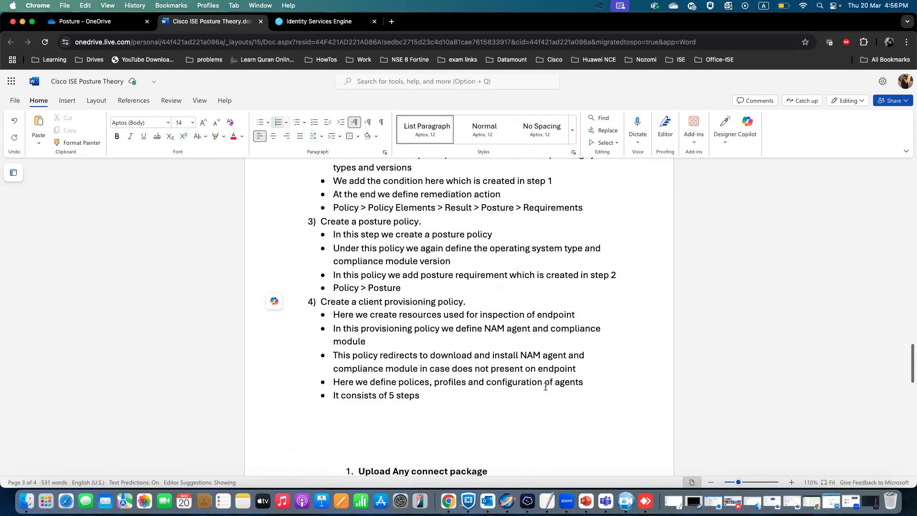
# Insert a blank line so Upload Any connect package starts on the next page.
pyautogui.scroll(-8, 393, 411)
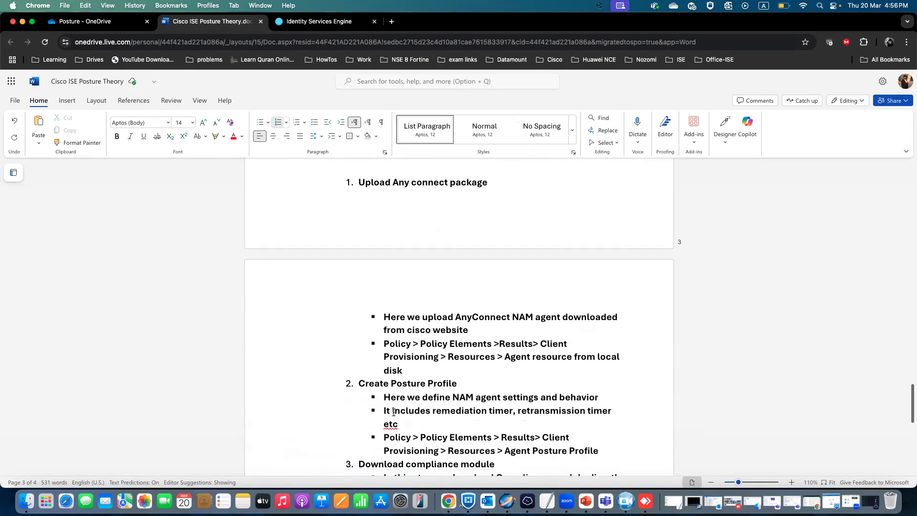
pyautogui.scroll(15, 369, 360)
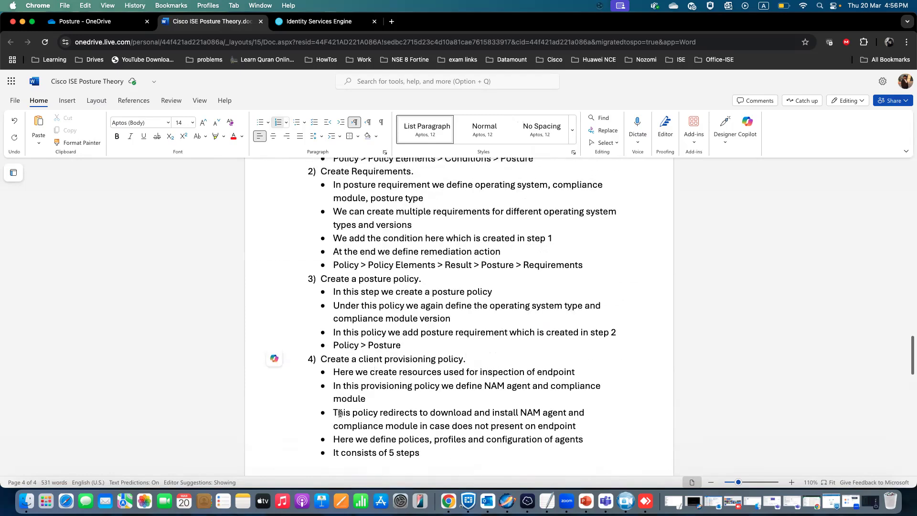
pyautogui.scroll(4, 355, 302)
pyautogui.scroll(-4, 348, 342)
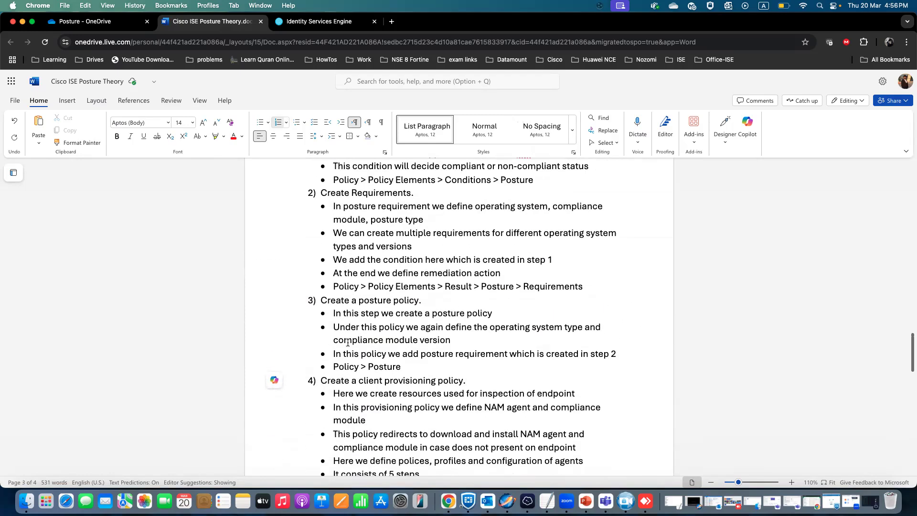
pyautogui.scroll(-7, 348, 342)
pyautogui.click(361, 227)
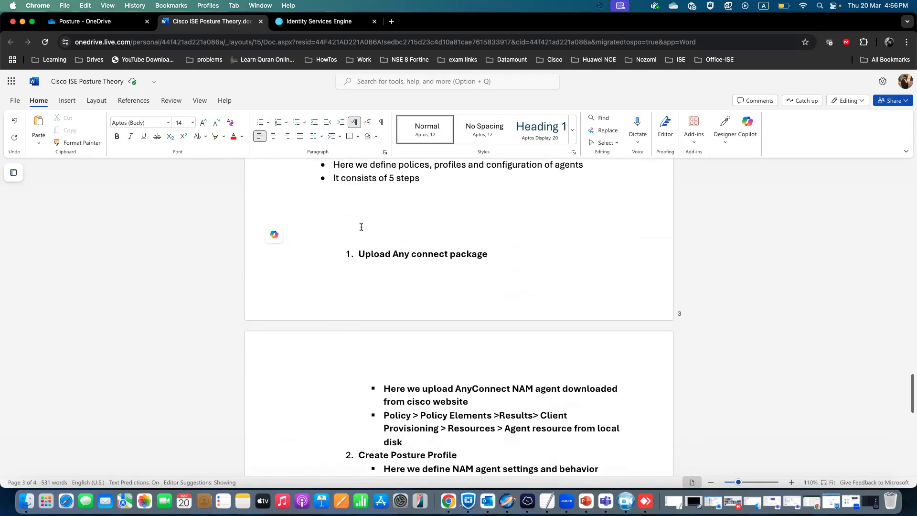
pyautogui.press('Return')
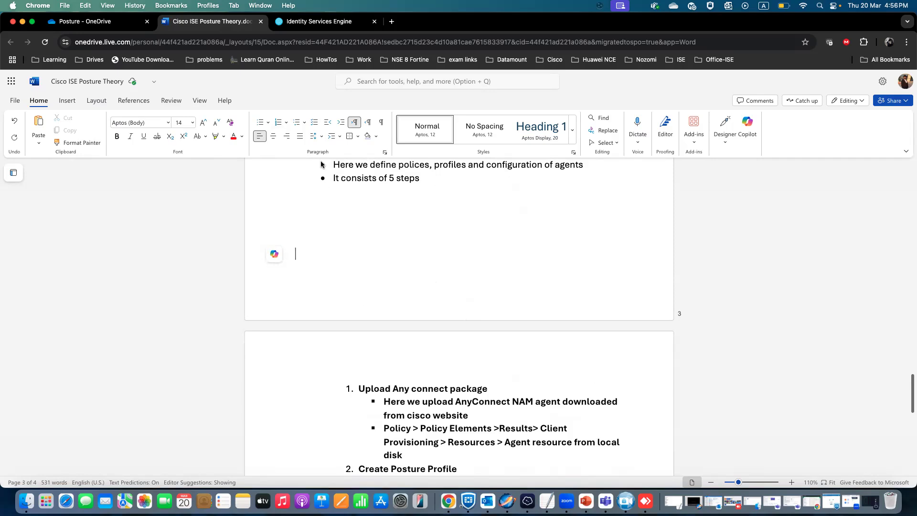
# Open the Client Provisioning Resources list under Policy Elements Results and widen its Name column.
pyautogui.click(311, 23)
pyautogui.moveTo(46, 186)
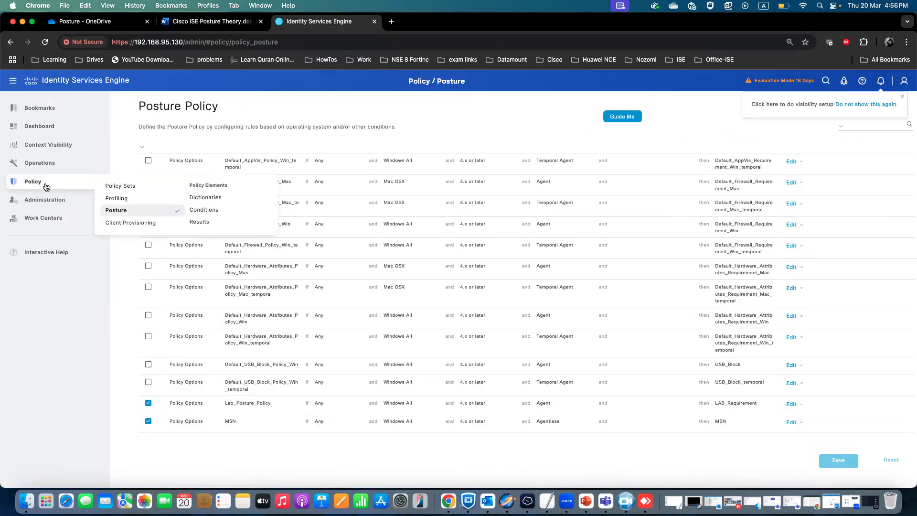
pyautogui.click(205, 221)
pyautogui.click(235, 23)
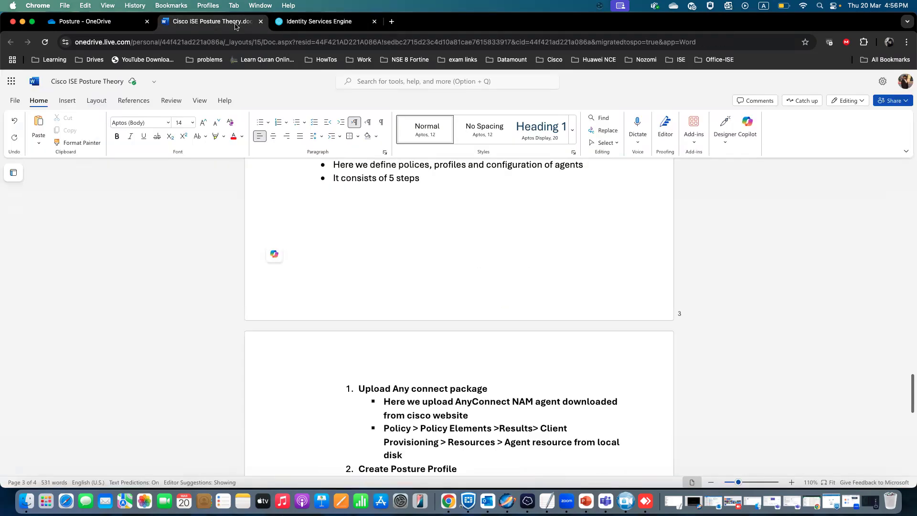
pyautogui.click(324, 24)
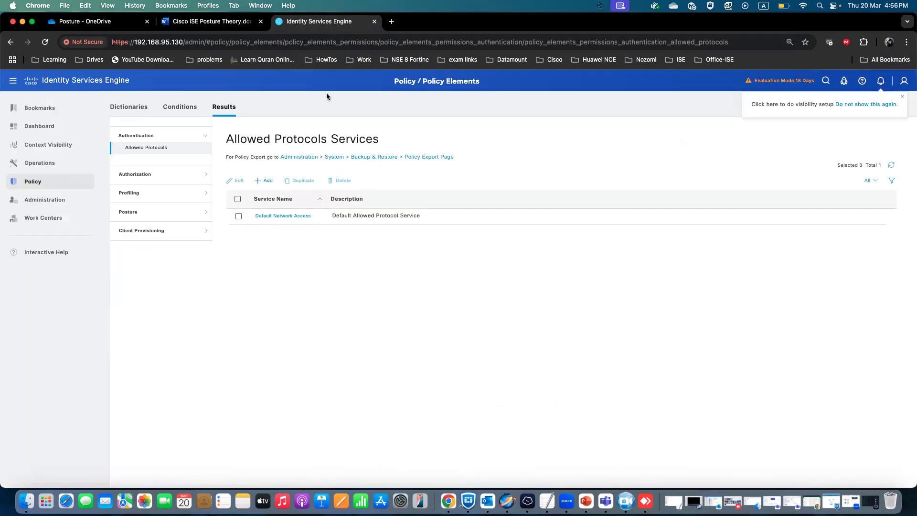
pyautogui.click(208, 234)
pyautogui.click(158, 225)
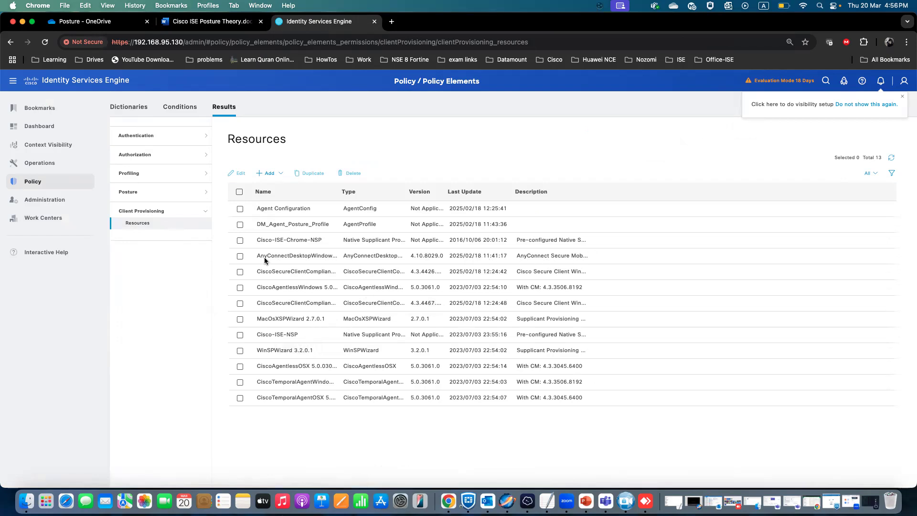
pyautogui.moveTo(256, 257); pyautogui.dragTo(341, 261)
pyautogui.moveTo(340, 198); pyautogui.dragTo(371, 193)
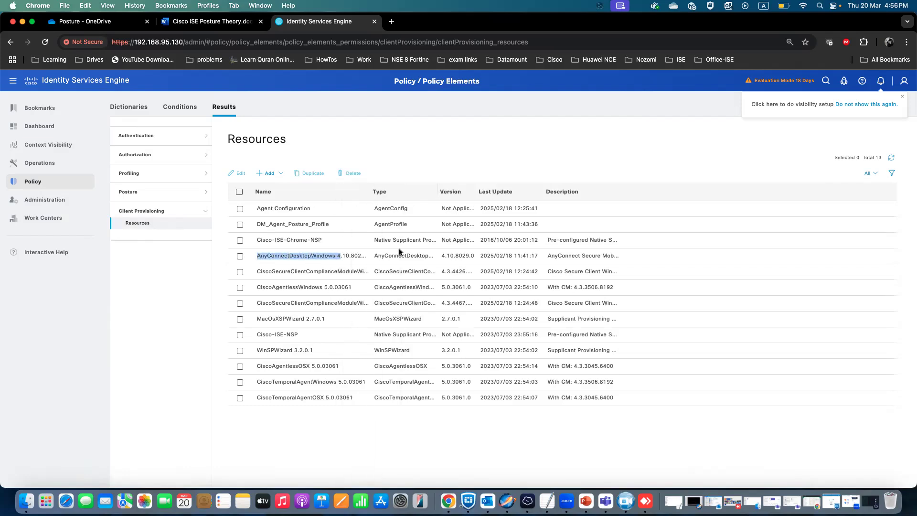
pyautogui.click(281, 174)
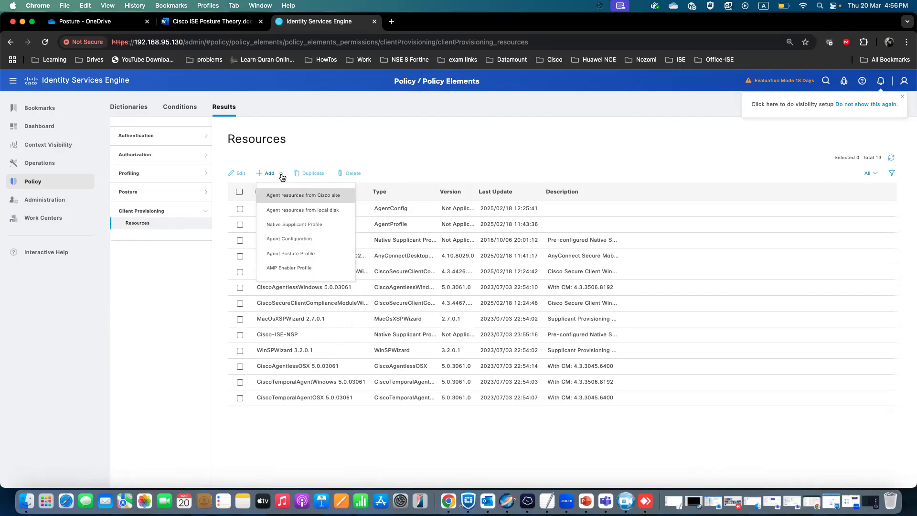
pyautogui.click(320, 200)
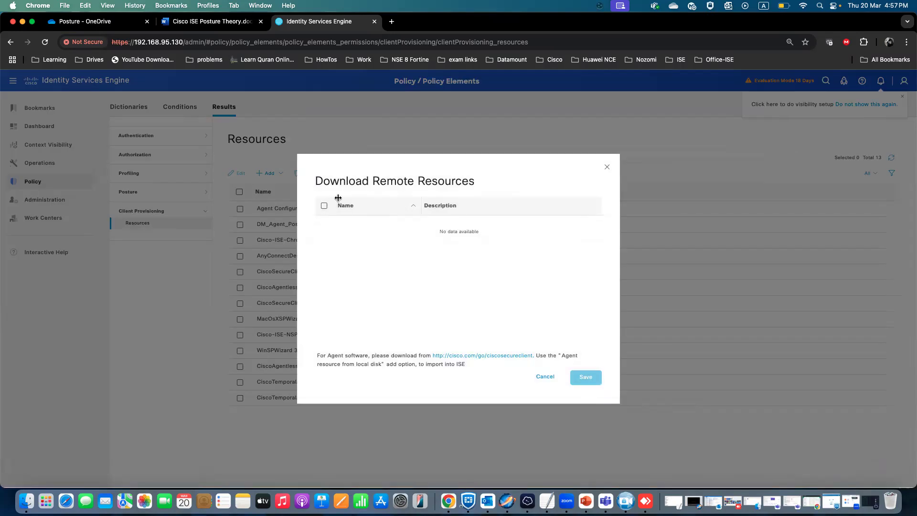
pyautogui.click(607, 168)
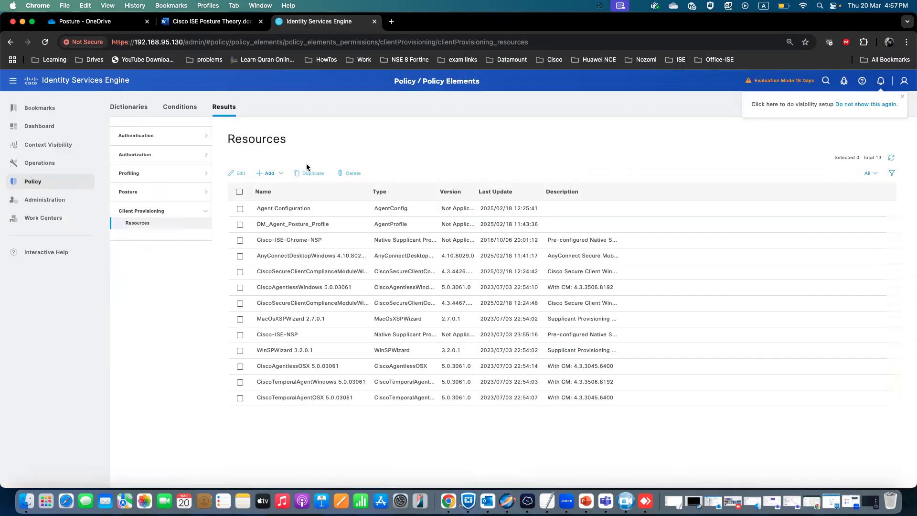
# Try to add a Cisco Provided Packages agent resource from local disk, browsing the Downloads folder.
pyautogui.click(284, 175)
pyautogui.click(297, 209)
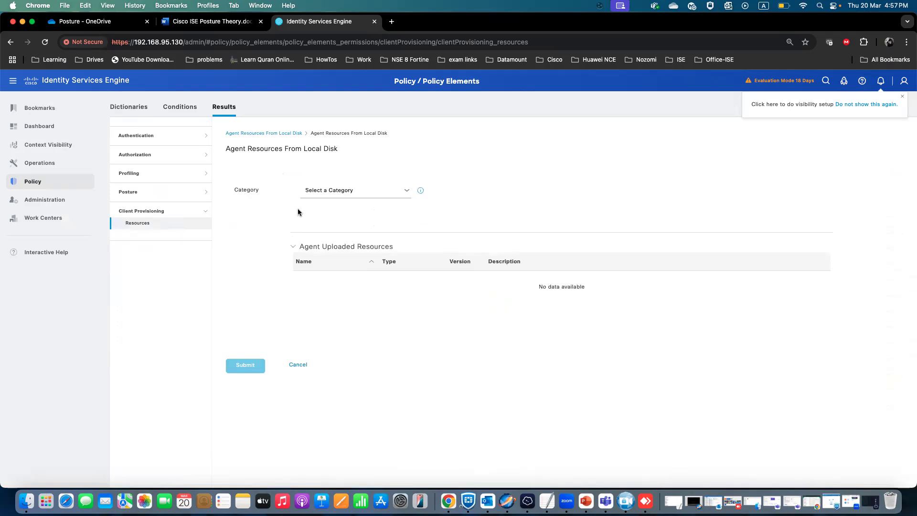
pyautogui.click(406, 191)
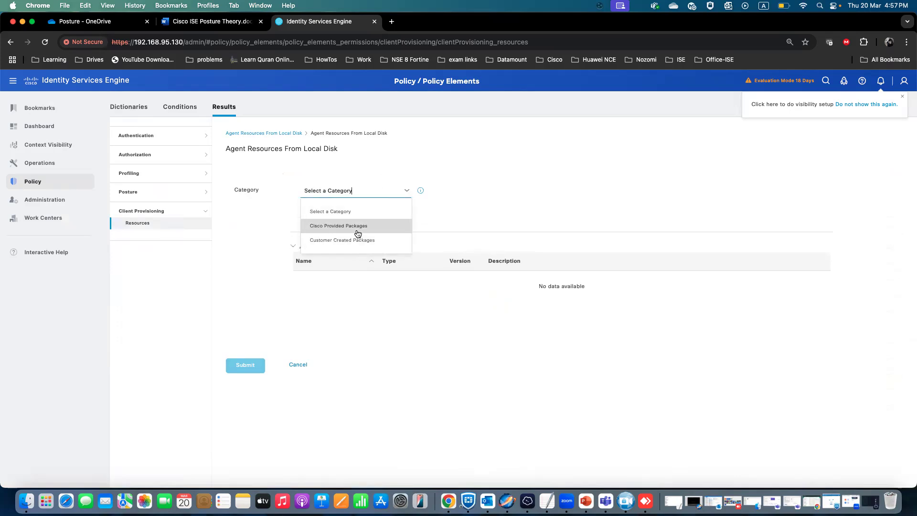
pyautogui.click(358, 231)
pyautogui.click(328, 216)
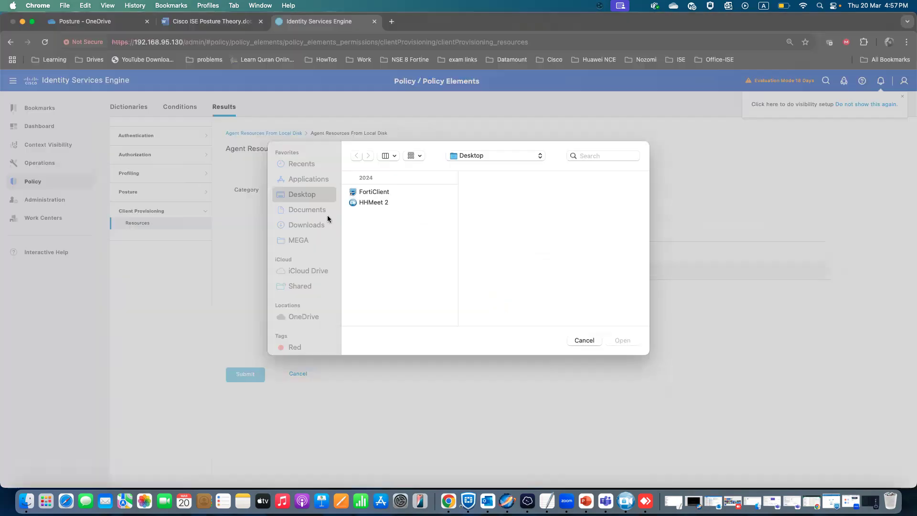
pyautogui.click(313, 227)
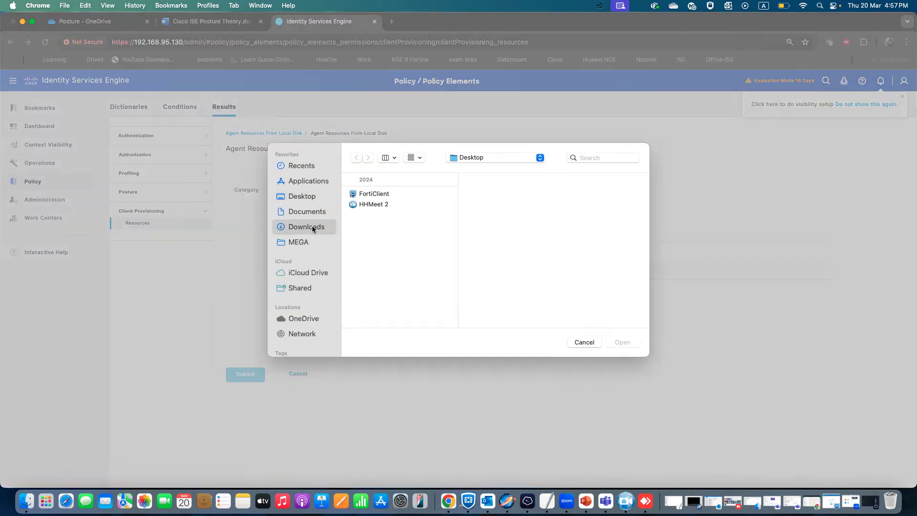
pyautogui.click(583, 342)
pyautogui.click(146, 225)
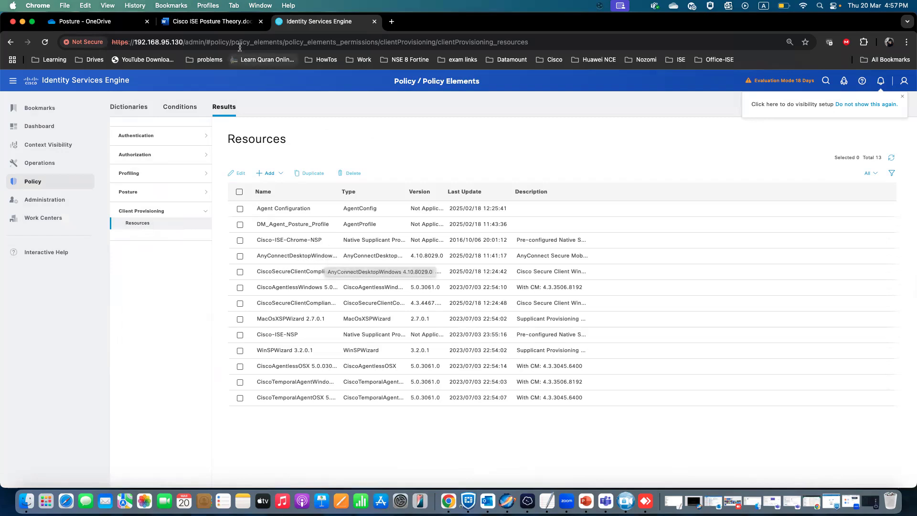
# Review the Create Posture Profile step in the theory document.
pyautogui.hotkey('ctrl', 'shift', 'Tab')
pyautogui.scroll(-3, 356, 340)
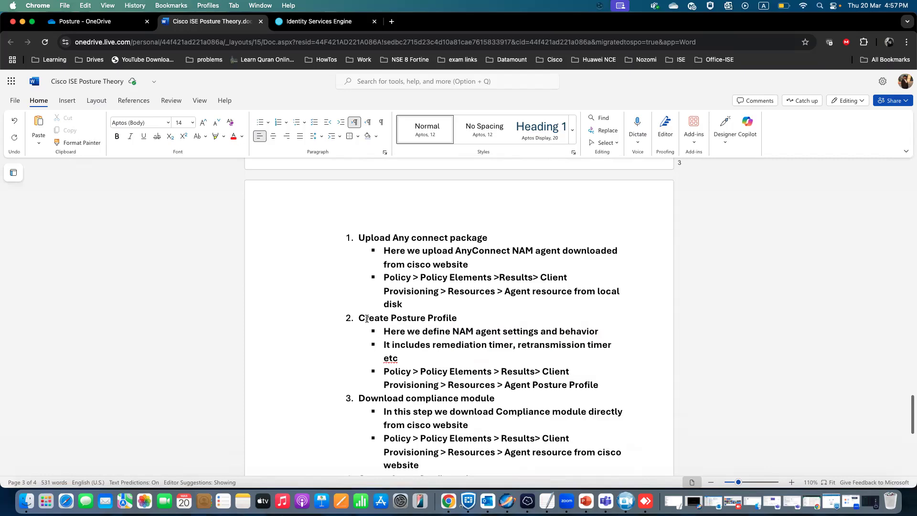
pyautogui.moveTo(457, 319); pyautogui.dragTo(358, 319)
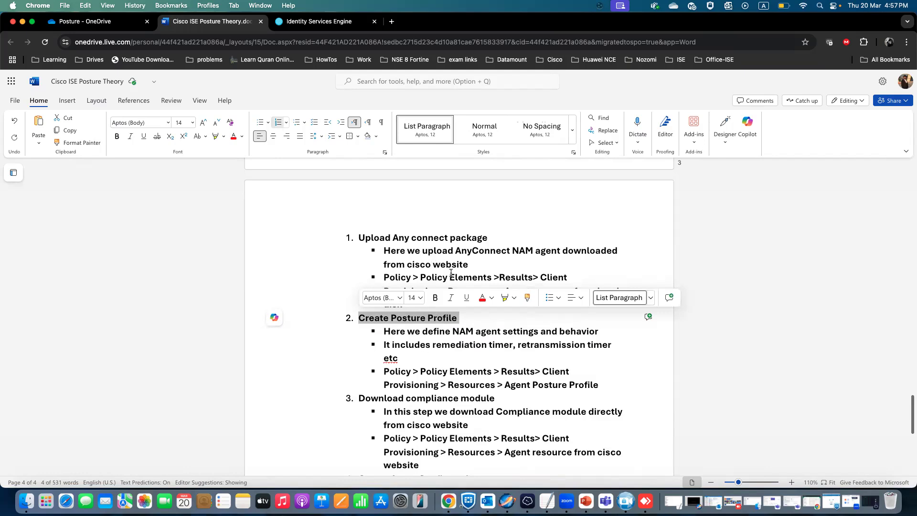
pyautogui.moveTo(414, 359); pyautogui.dragTo(380, 330)
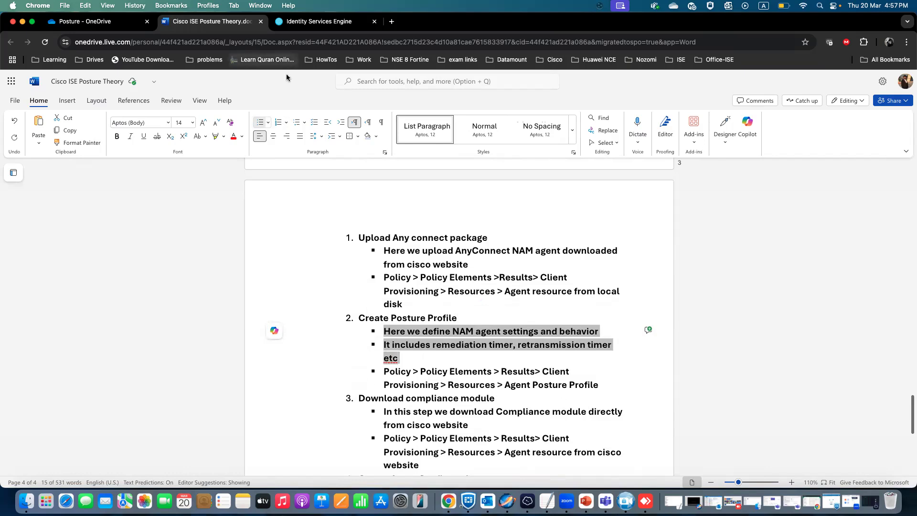
pyautogui.click(317, 21)
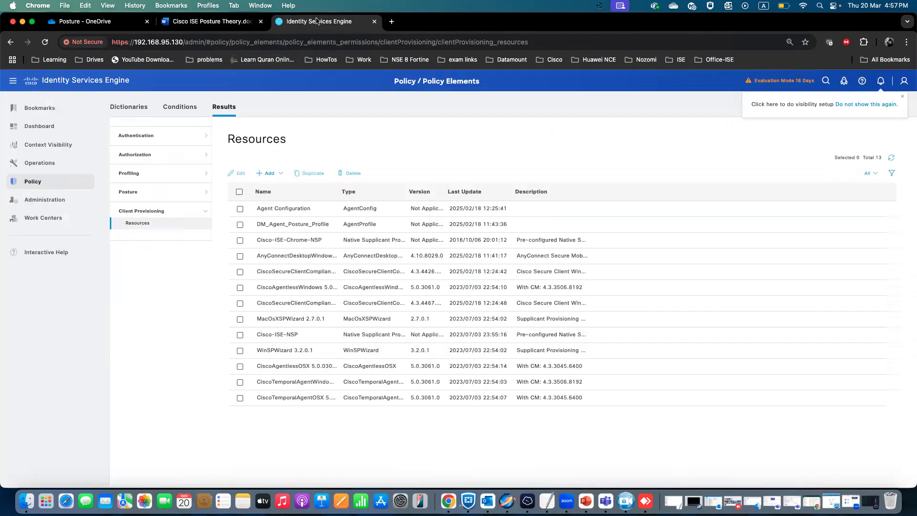
# Add a new Agent Posture Profile and name it Lab_Agent_Profile.
pyautogui.click(281, 174)
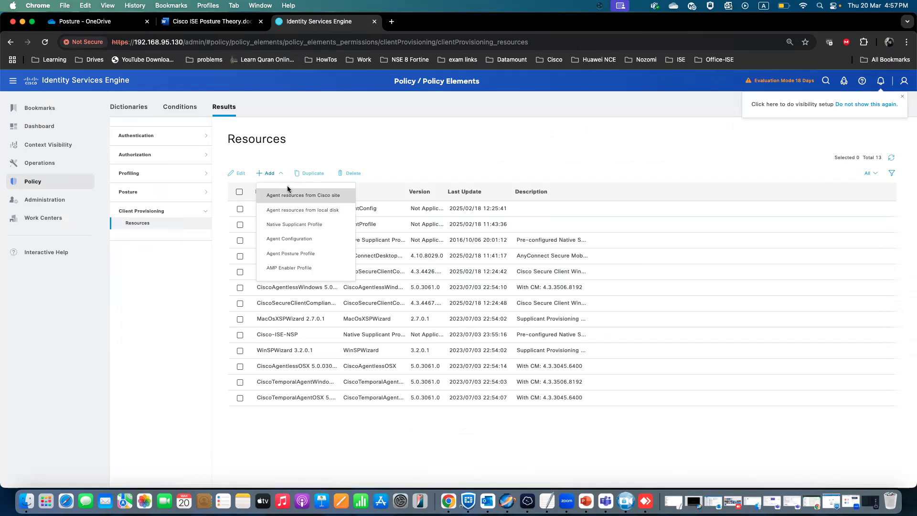
pyautogui.click(321, 258)
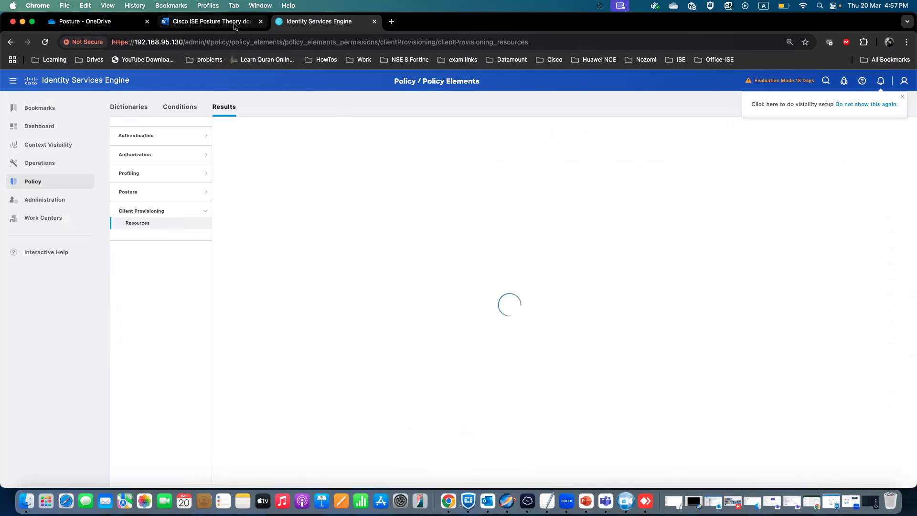
pyautogui.click(210, 21)
pyautogui.click(329, 29)
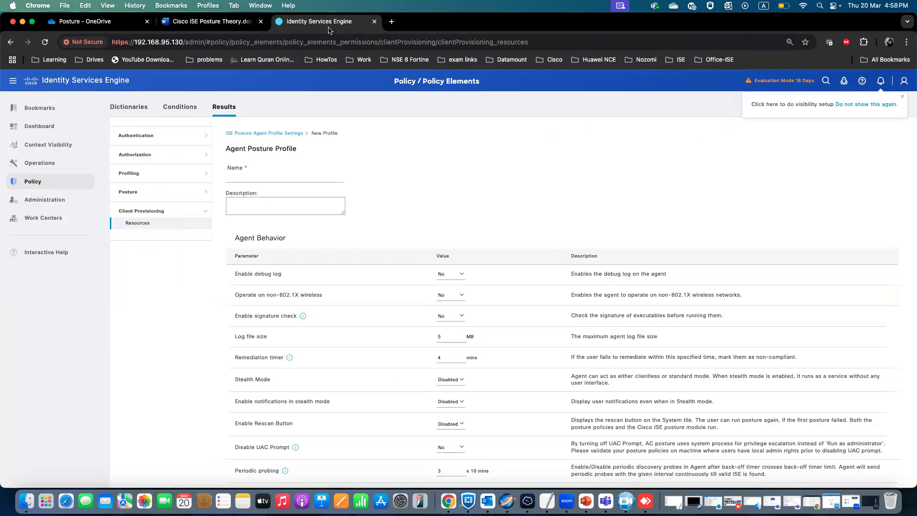
pyautogui.click(296, 178)
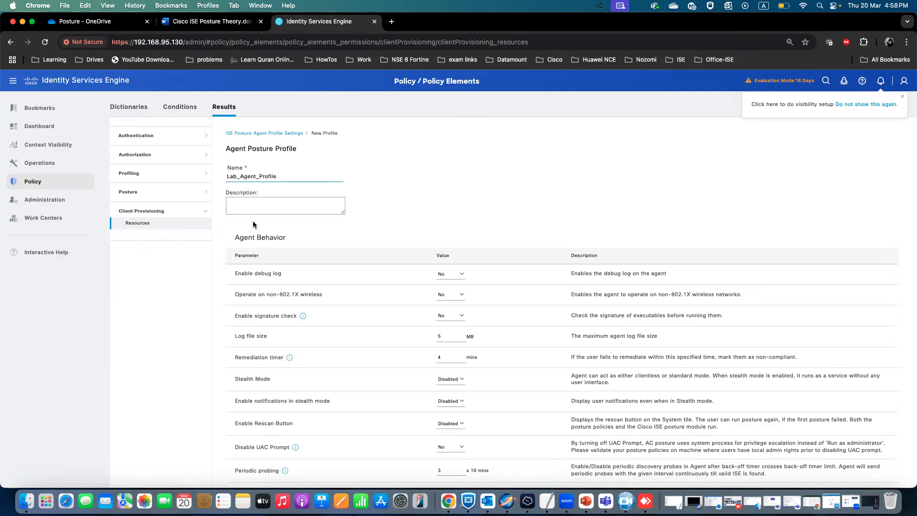
# Review the profile's agent behaviour, IP change, protocol and message settings, and set the Remediation timer to 5 mins.
pyautogui.scroll(-3, 294, 342)
pyautogui.moveTo(296, 345)
pyautogui.scroll(-2, 296, 346)
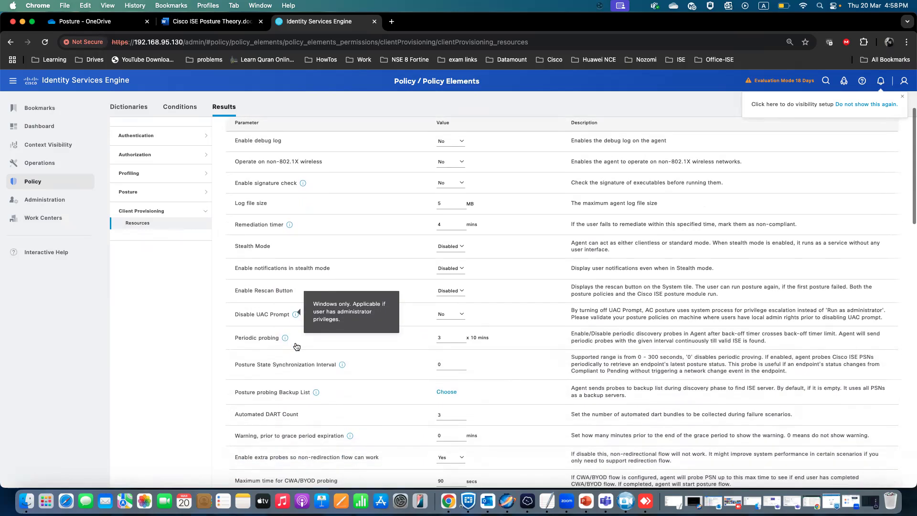
pyautogui.scroll(-7, 286, 352)
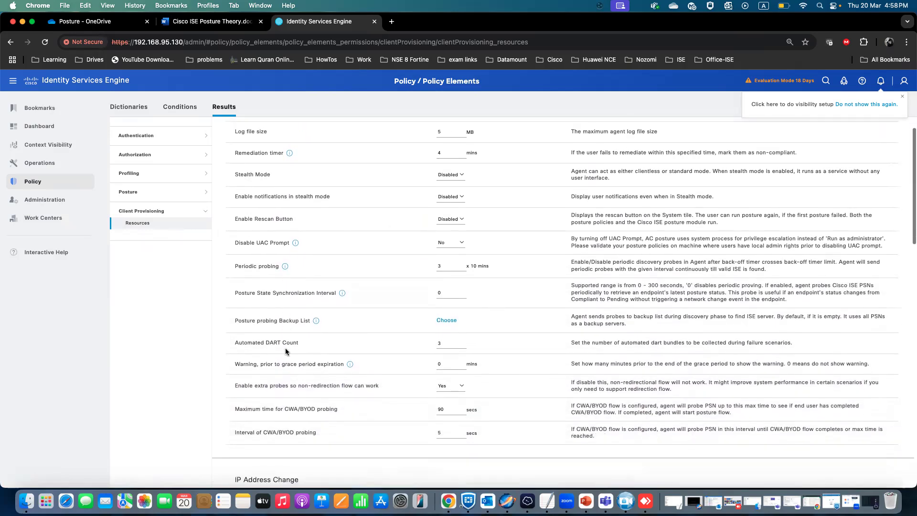
pyautogui.scroll(3, 285, 350)
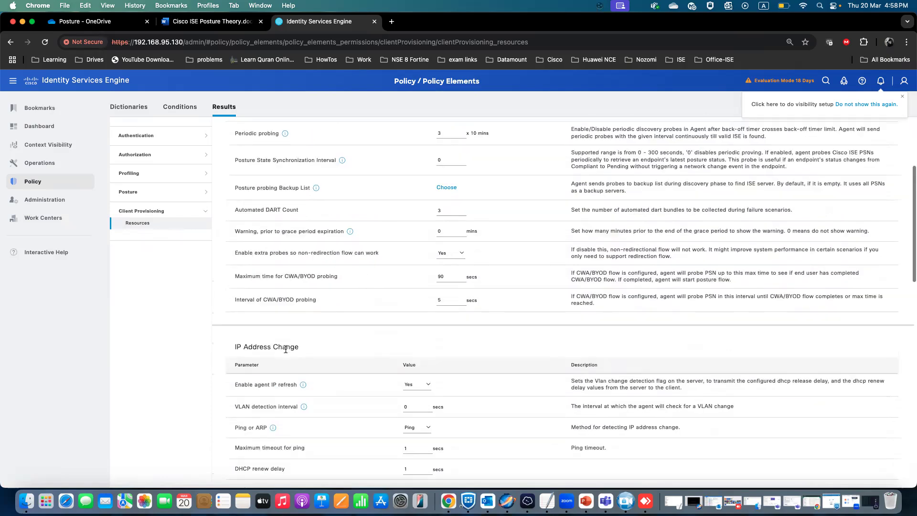
pyautogui.scroll(-7, 286, 351)
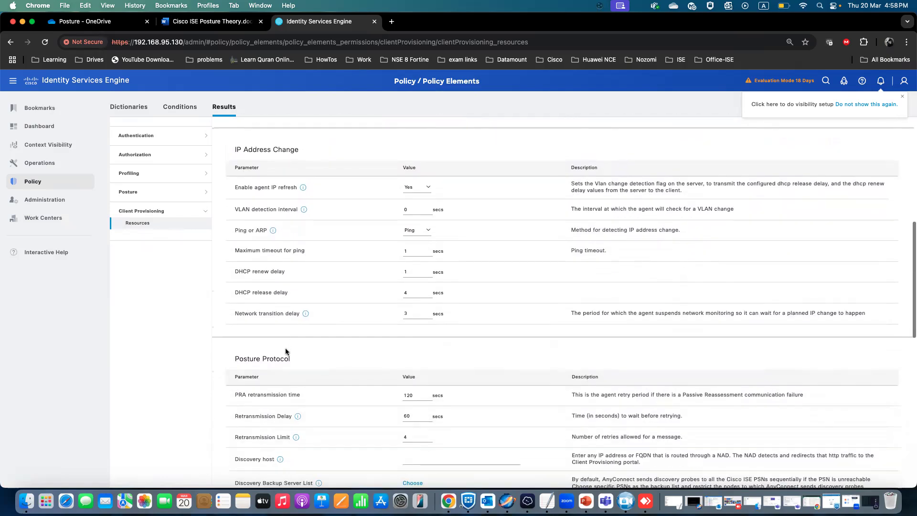
pyautogui.scroll(-7, 286, 351)
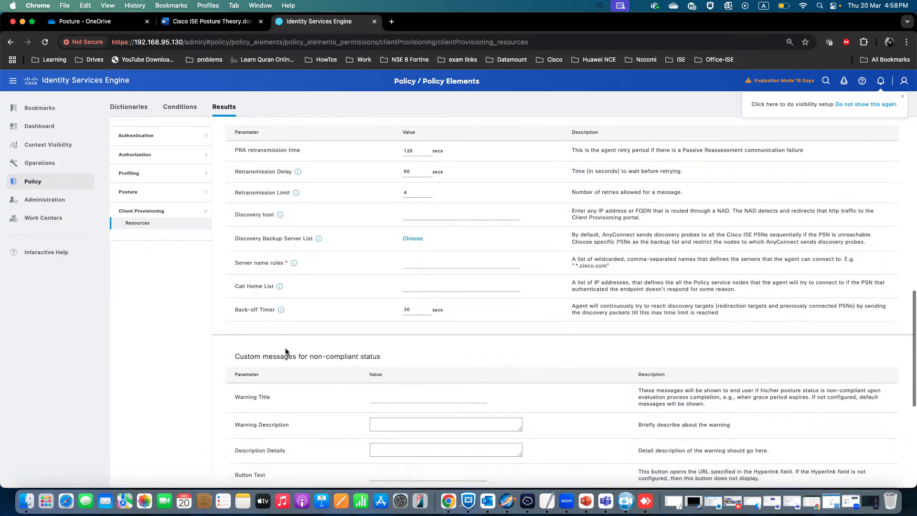
pyautogui.scroll(-8, 286, 351)
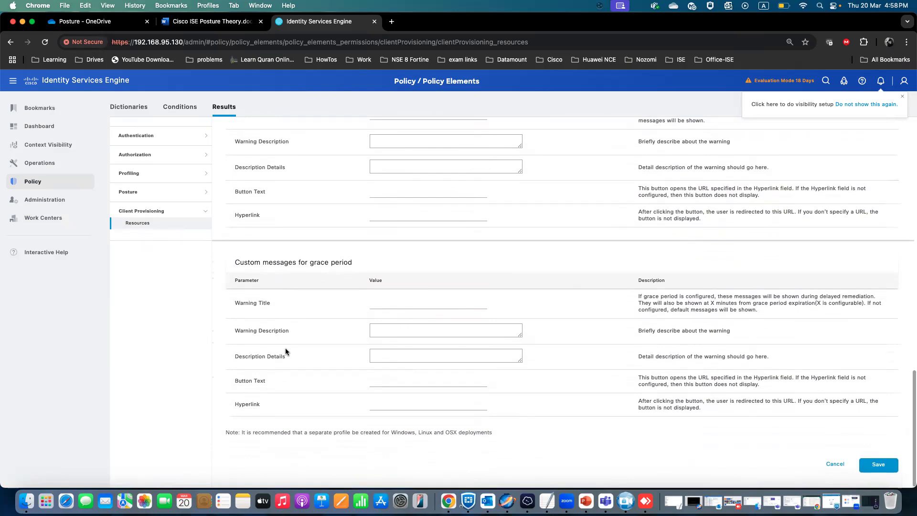
pyautogui.scroll(20, 285, 349)
pyautogui.scroll(6, 286, 351)
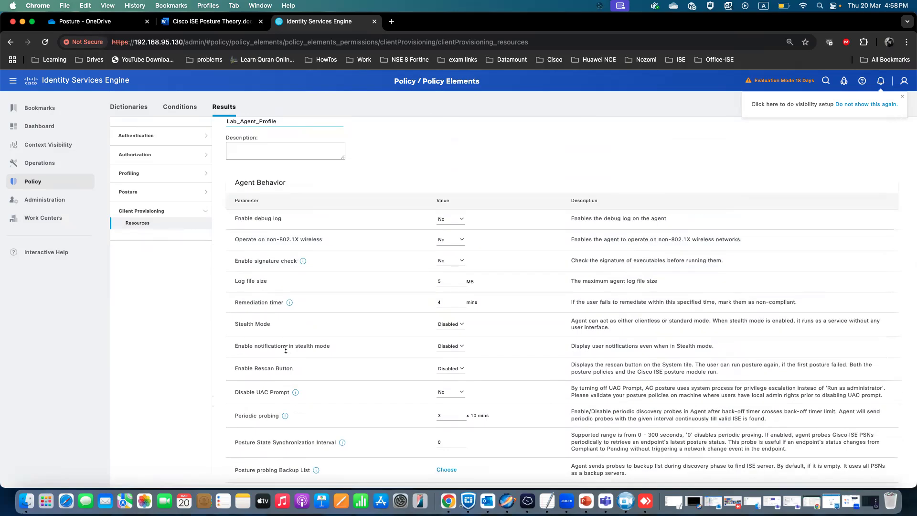
pyautogui.scroll(2, 285, 349)
pyautogui.scroll(-3, 285, 349)
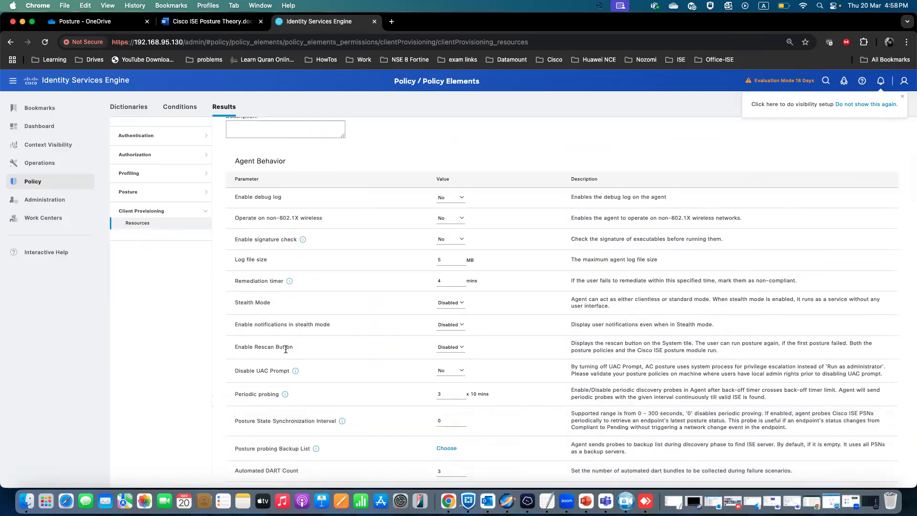
pyautogui.moveTo(235, 281); pyautogui.dragTo(348, 282)
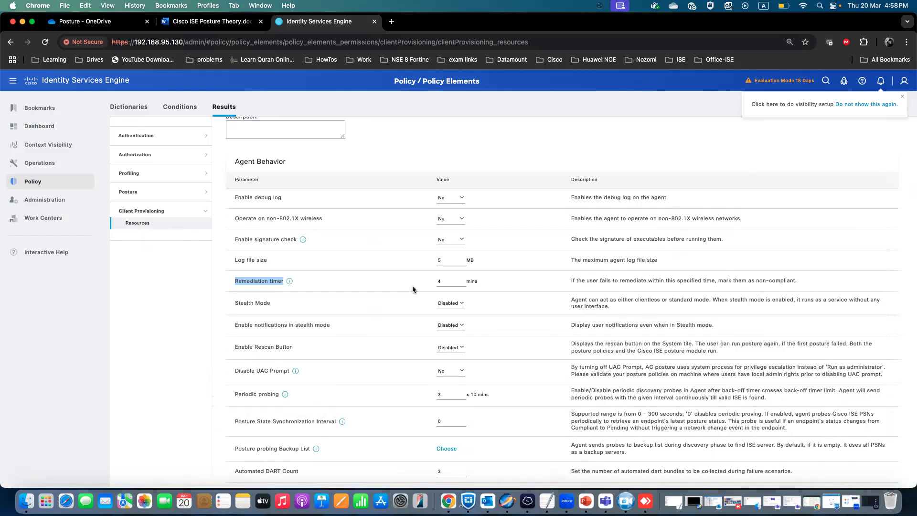
pyautogui.click(452, 282)
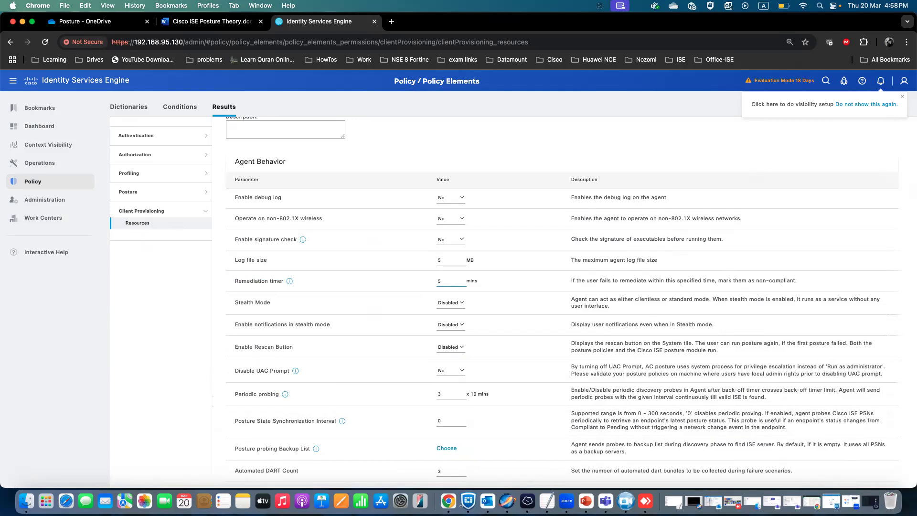
# Try to save the posture profile.
pyautogui.scroll(-5, 392, 320)
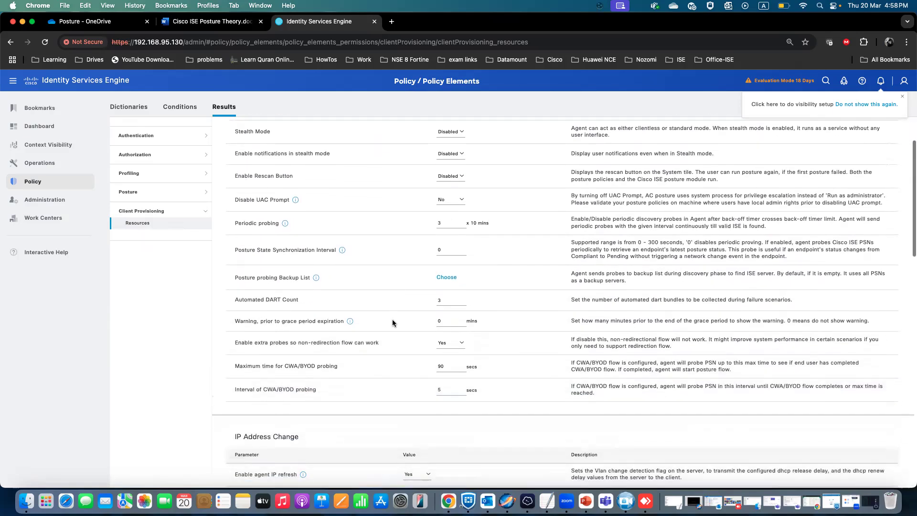
pyautogui.scroll(-5, 392, 323)
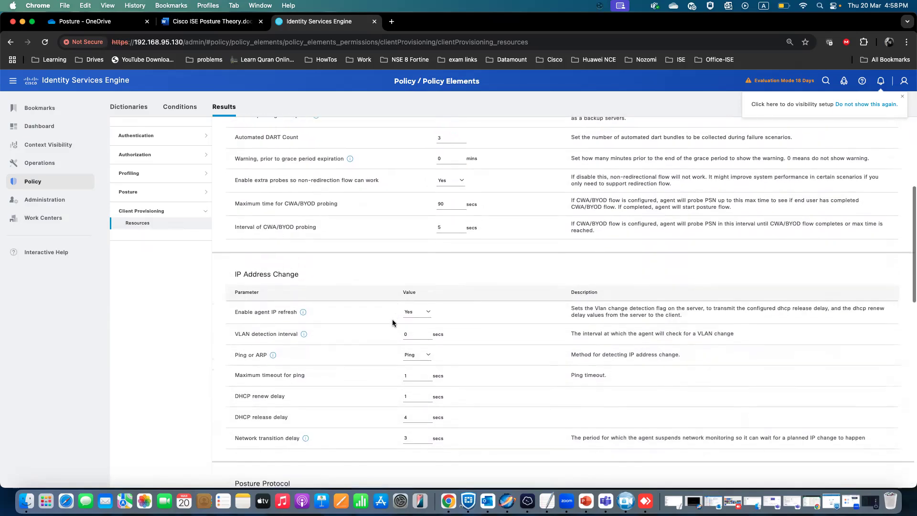
pyautogui.scroll(-5, 392, 323)
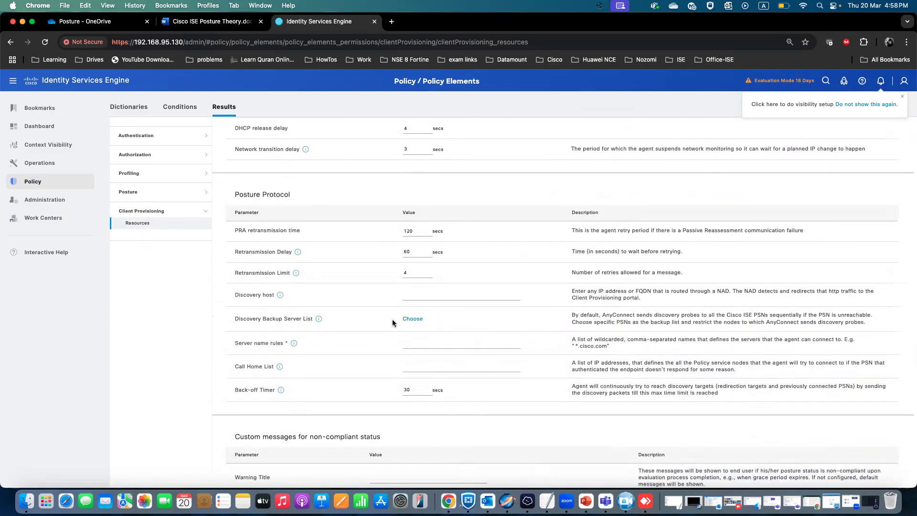
pyautogui.scroll(-5, 392, 323)
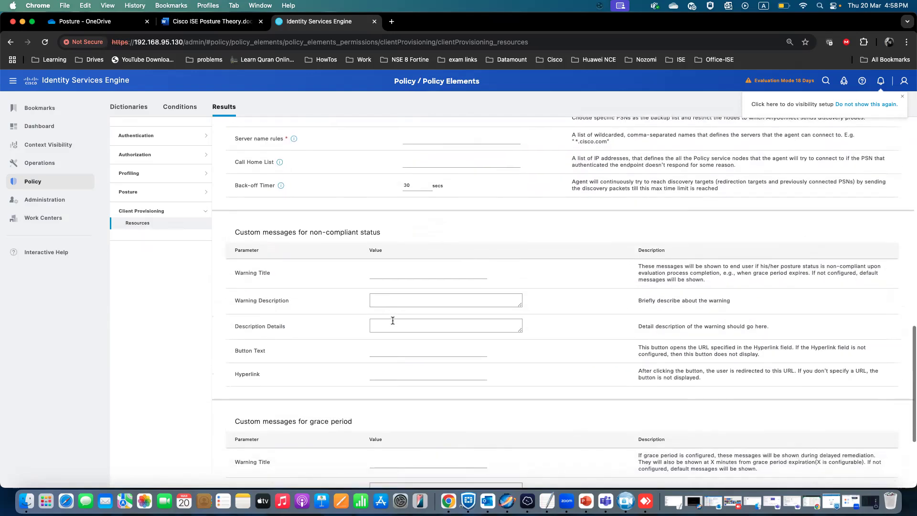
pyautogui.scroll(-4, 392, 321)
pyautogui.click(878, 464)
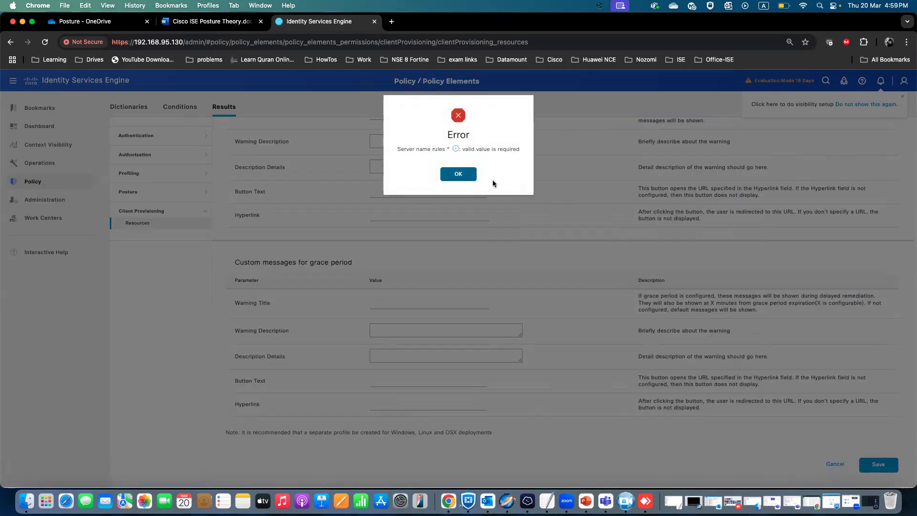
pyautogui.click(461, 174)
# Set Server name rules to * in the Posture Protocol section and save the posture profile.
pyautogui.scroll(3, 381, 259)
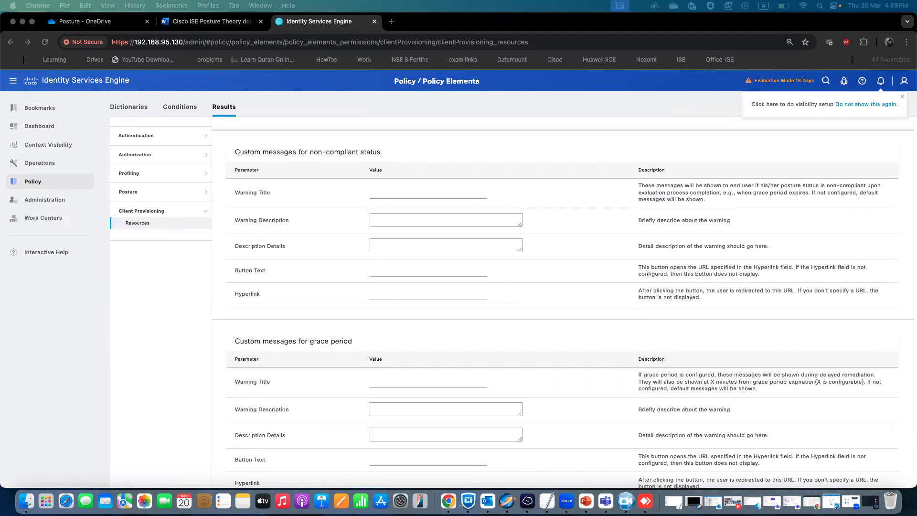
pyautogui.scroll(-3, 355, 277)
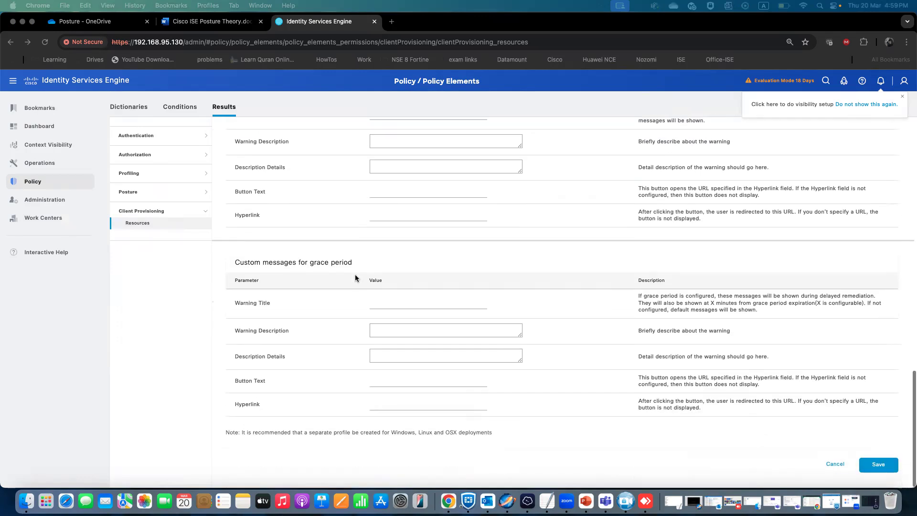
pyautogui.scroll(10, 355, 277)
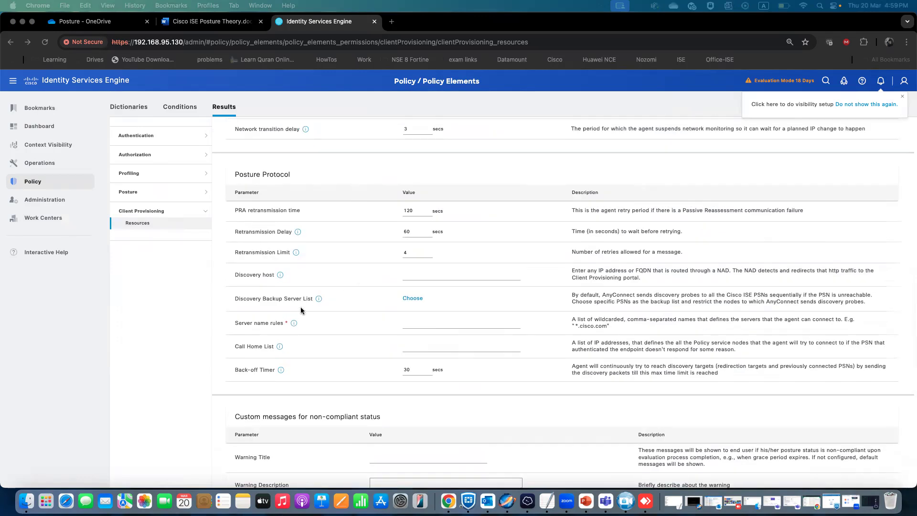
pyautogui.scroll(-1, 301, 310)
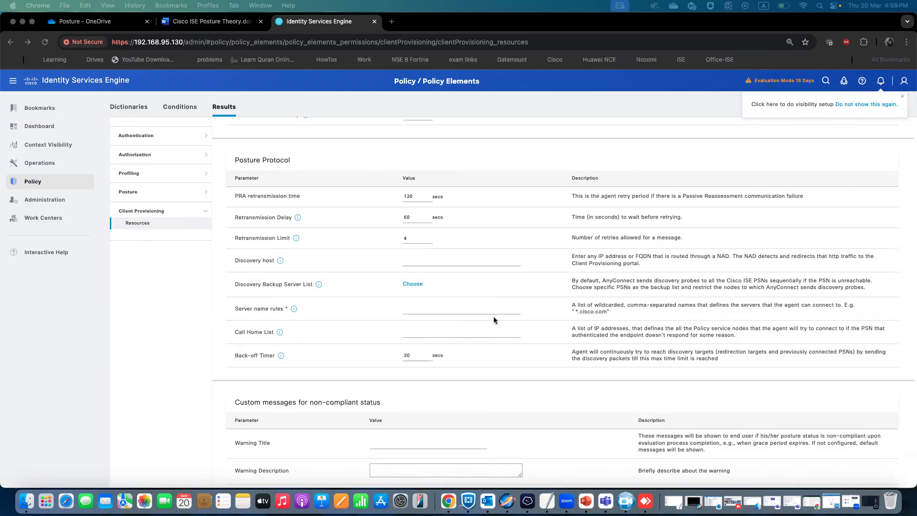
pyautogui.click(416, 310)
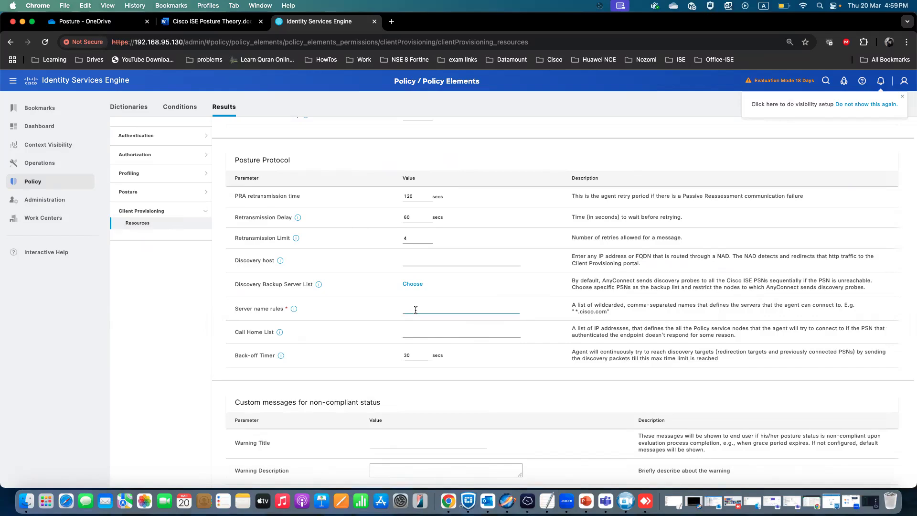
pyautogui.write('*')
pyautogui.scroll(-7, 515, 346)
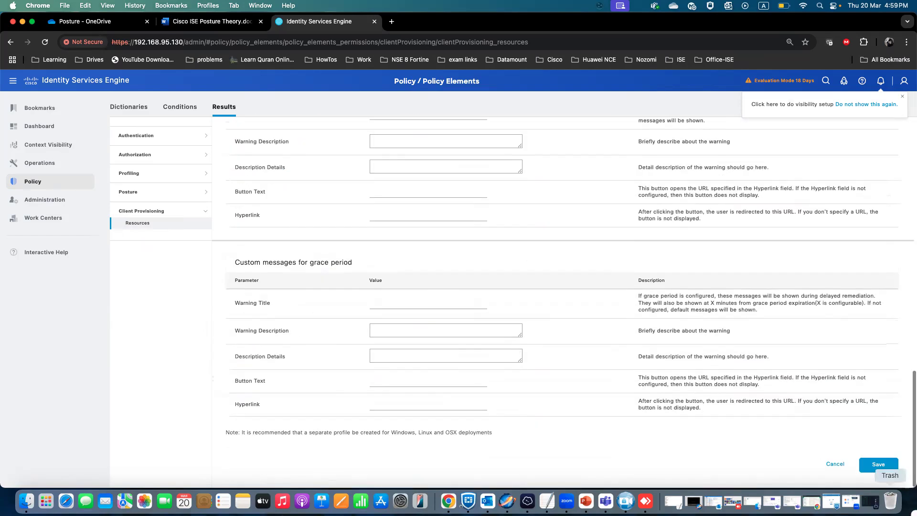
pyautogui.click(876, 471)
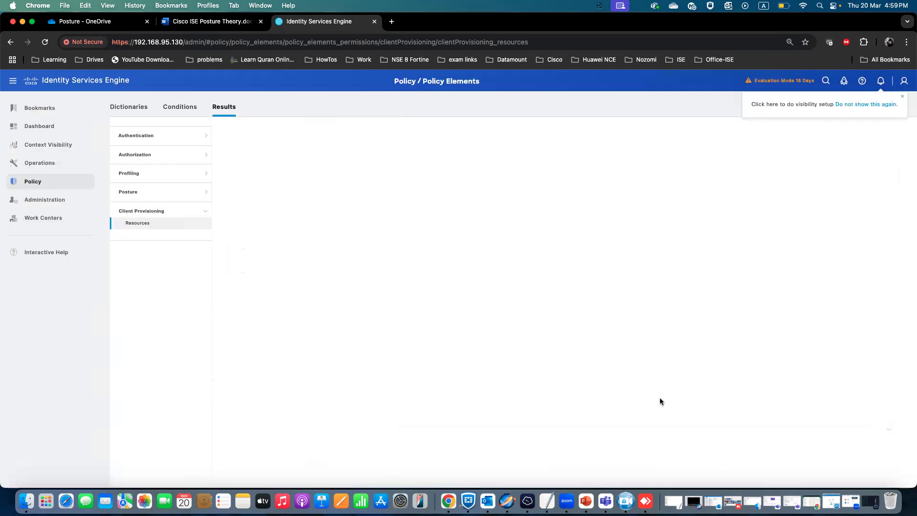
# Review the Download compliance module step in the theory document.
pyautogui.click(210, 21)
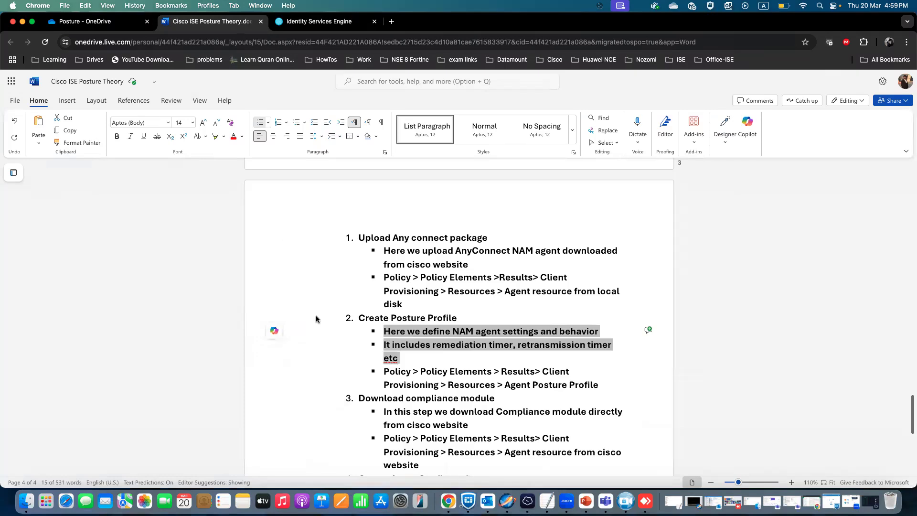
pyautogui.scroll(-2, 317, 315)
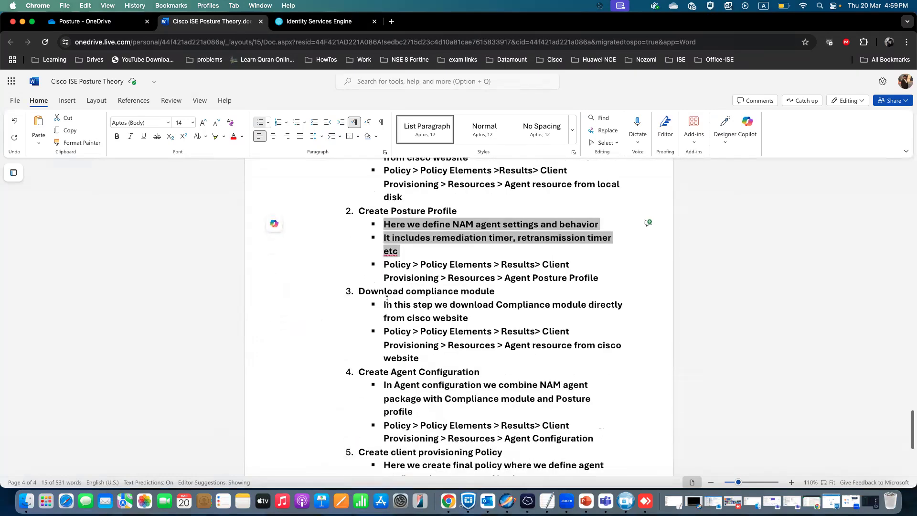
pyautogui.moveTo(495, 291); pyautogui.dragTo(406, 292)
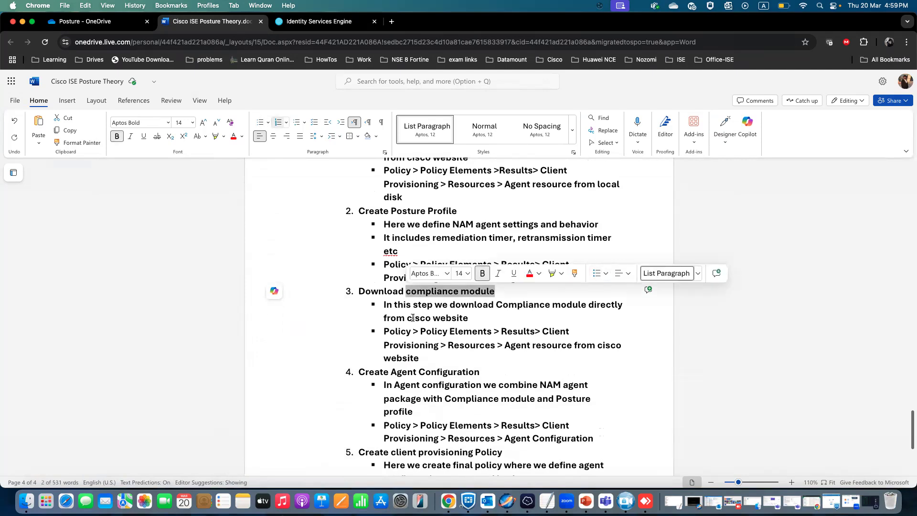
pyautogui.scroll(5, 412, 318)
pyautogui.scroll(-3, 420, 311)
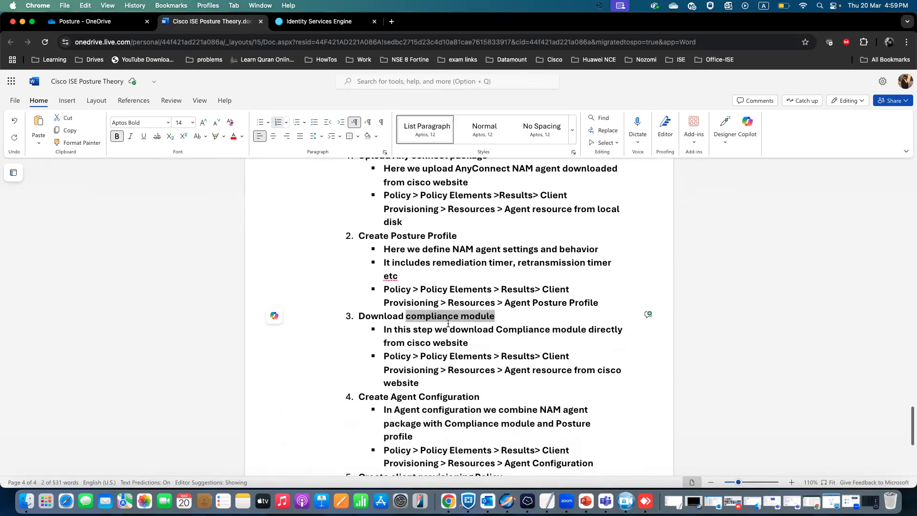
pyautogui.click(495, 319)
pyautogui.moveTo(495, 318); pyautogui.dragTo(398, 320)
pyautogui.scroll(2, 398, 320)
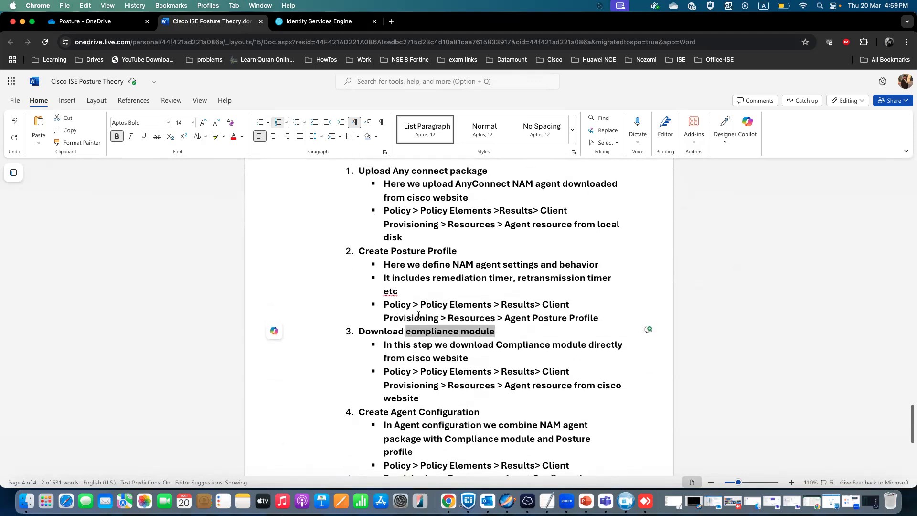
pyautogui.scroll(-1, 430, 344)
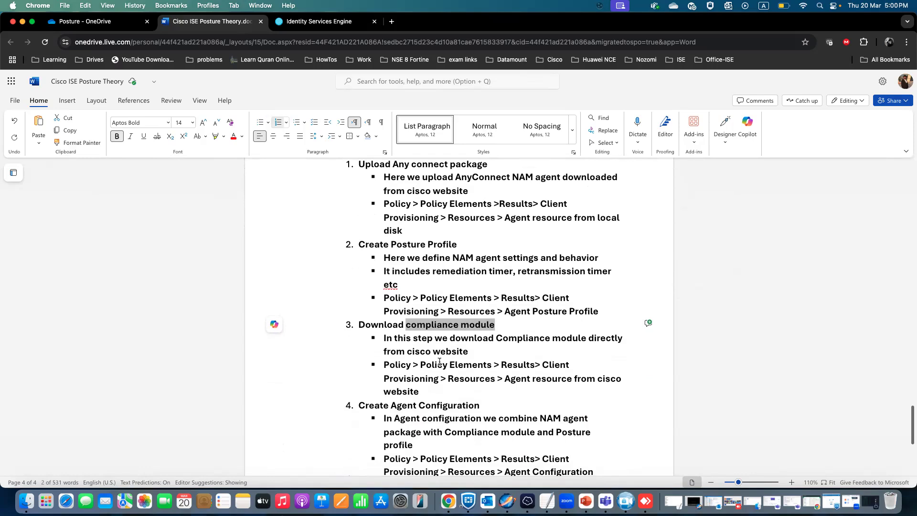
# Open the agent resources available from the Cisco site, review the listed compliance modules, and close without downloading.
pyautogui.click(338, 24)
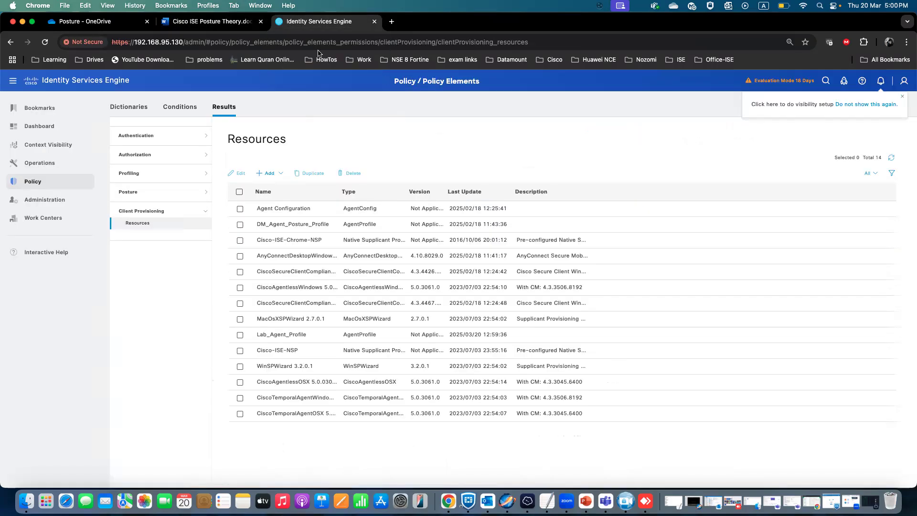
pyautogui.click(284, 175)
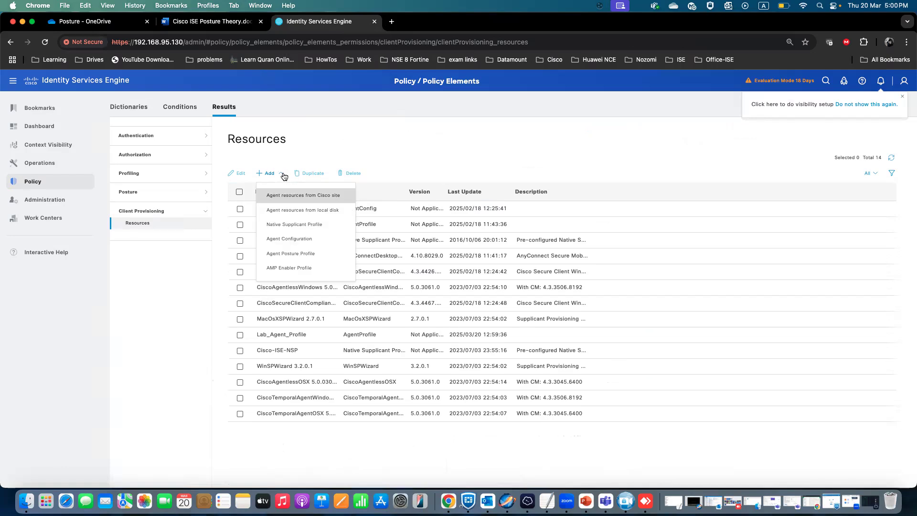
pyautogui.click(297, 199)
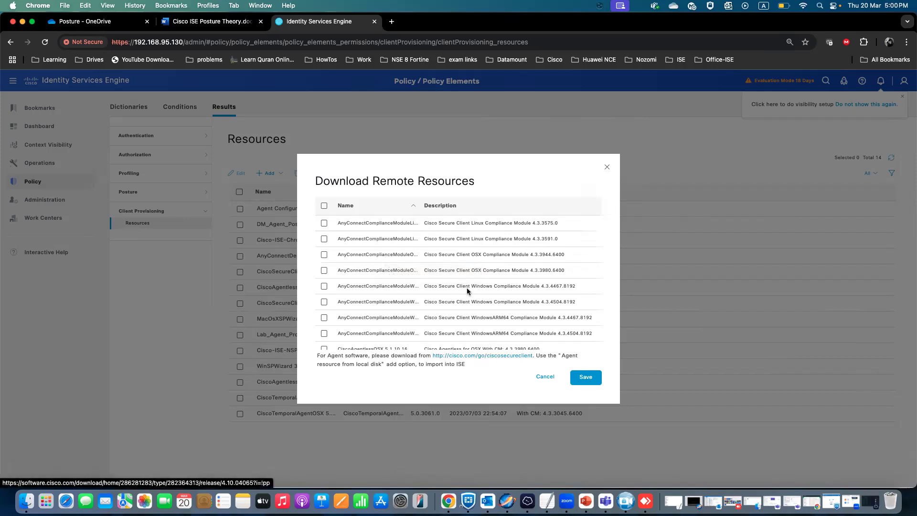
pyautogui.scroll(-5, 467, 287)
pyautogui.scroll(5, 469, 286)
pyautogui.scroll(-5, 374, 254)
pyautogui.scroll(5, 367, 274)
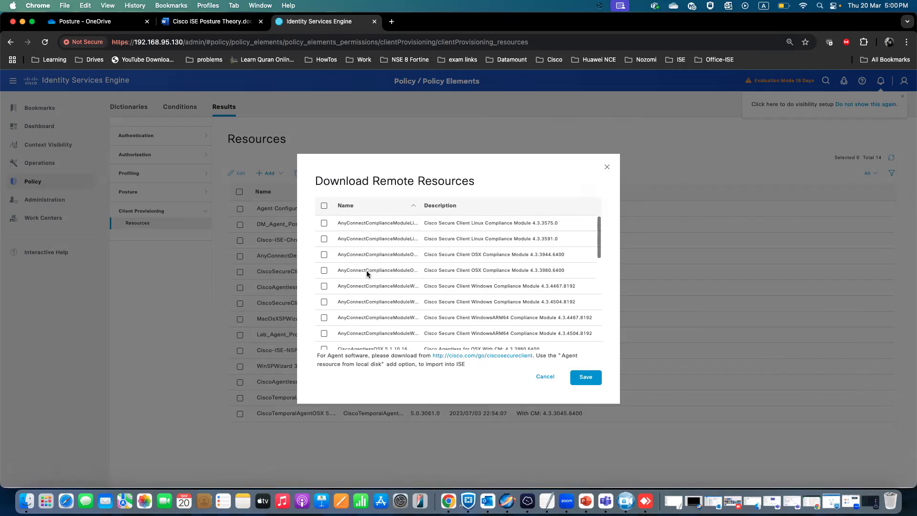
pyautogui.click(607, 167)
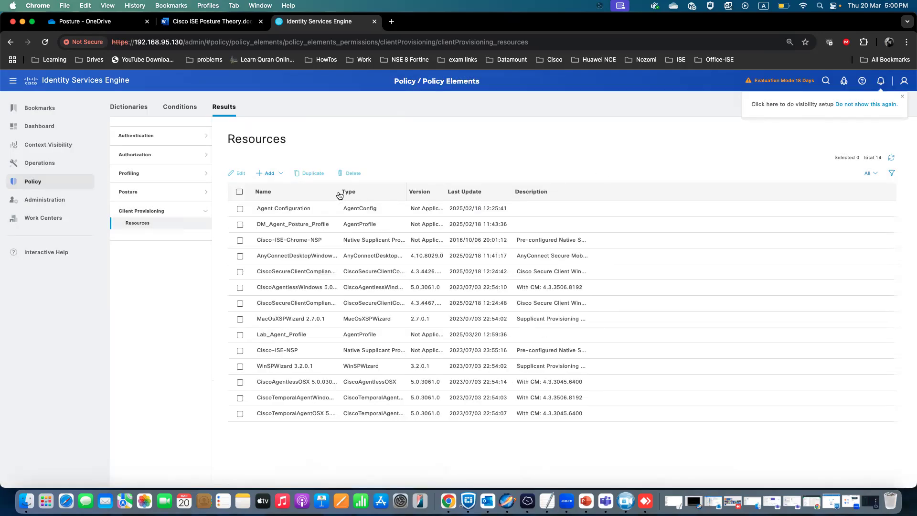
pyautogui.moveTo(338, 194); pyautogui.dragTo(363, 194)
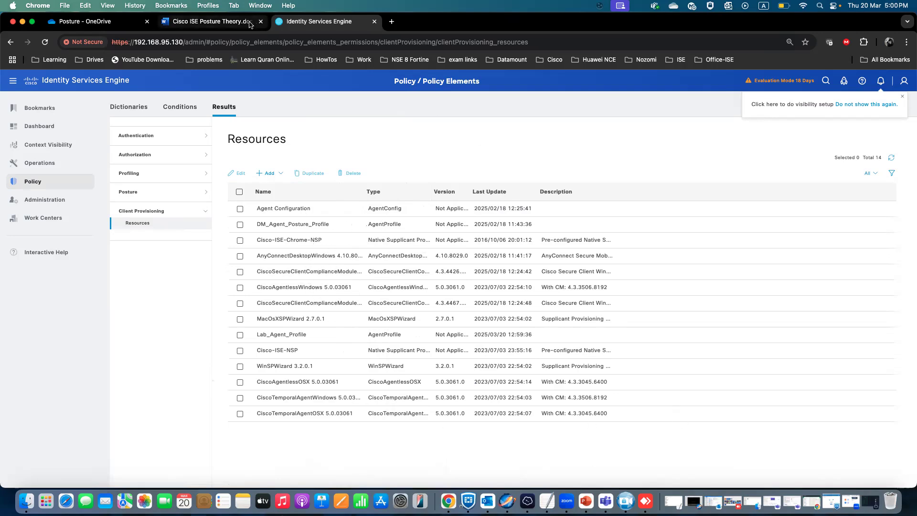
# Review the Create Agent Configuration step in the theory document.
pyautogui.click(210, 21)
pyautogui.scroll(-5, 371, 294)
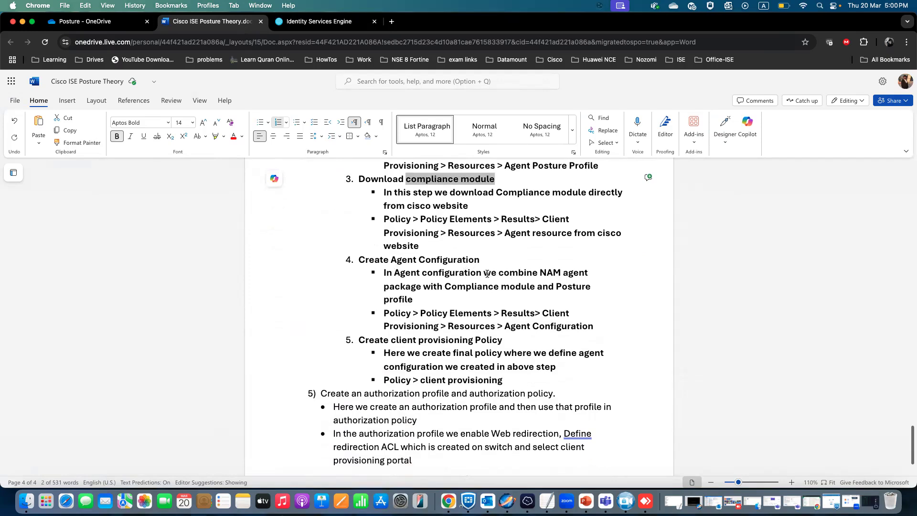
pyautogui.moveTo(493, 273); pyautogui.dragTo(588, 274)
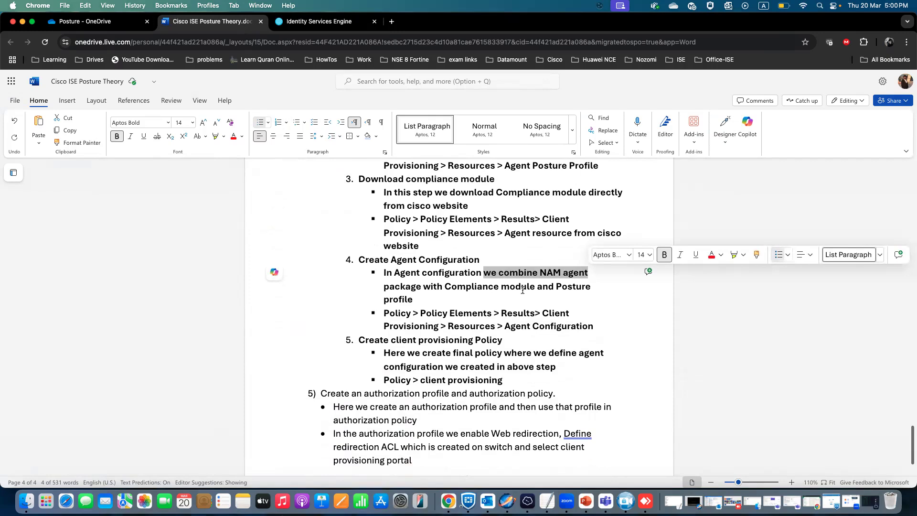
pyautogui.scroll(1, 523, 290)
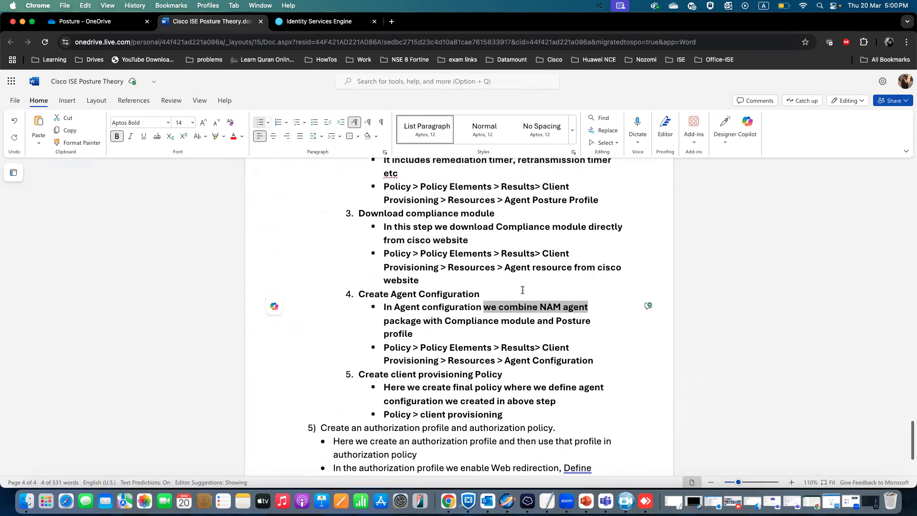
pyautogui.scroll(2, 523, 290)
pyautogui.scroll(2, 523, 289)
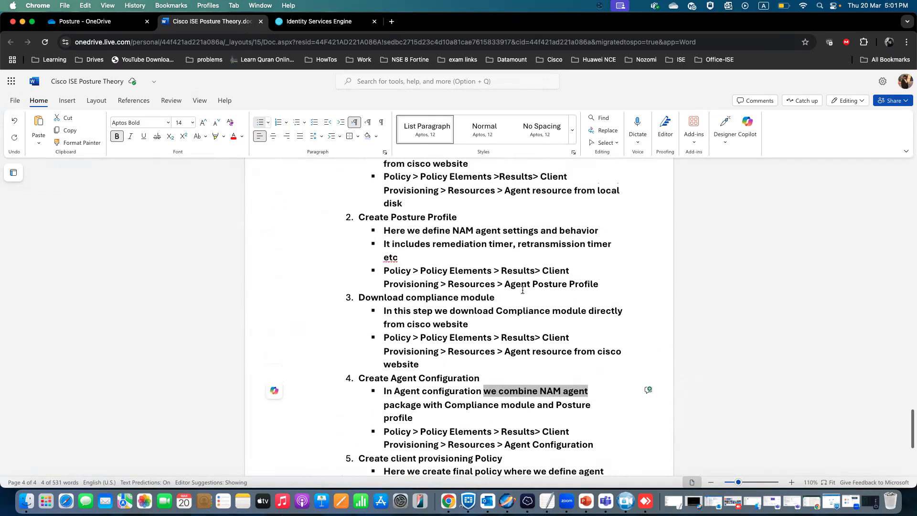
pyautogui.scroll(-4, 430, 223)
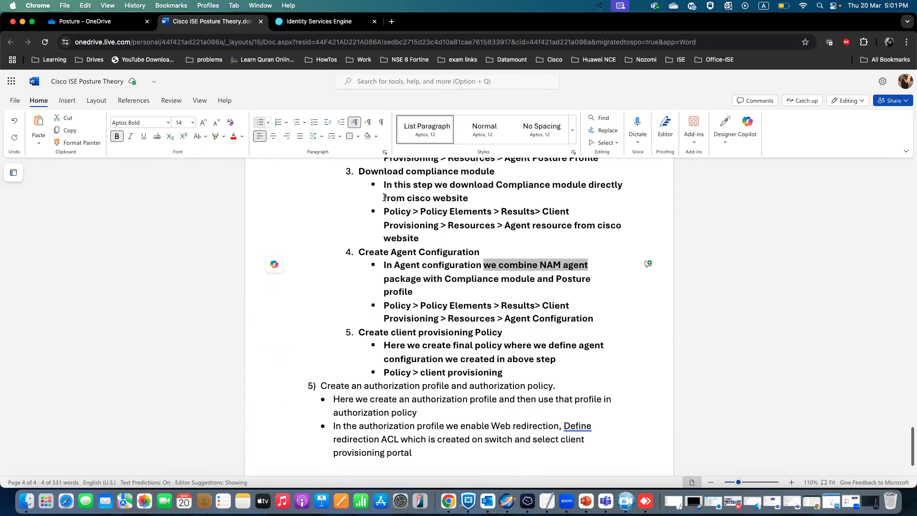
pyautogui.click(413, 292)
pyautogui.moveTo(398, 289); pyautogui.dragTo(383, 265)
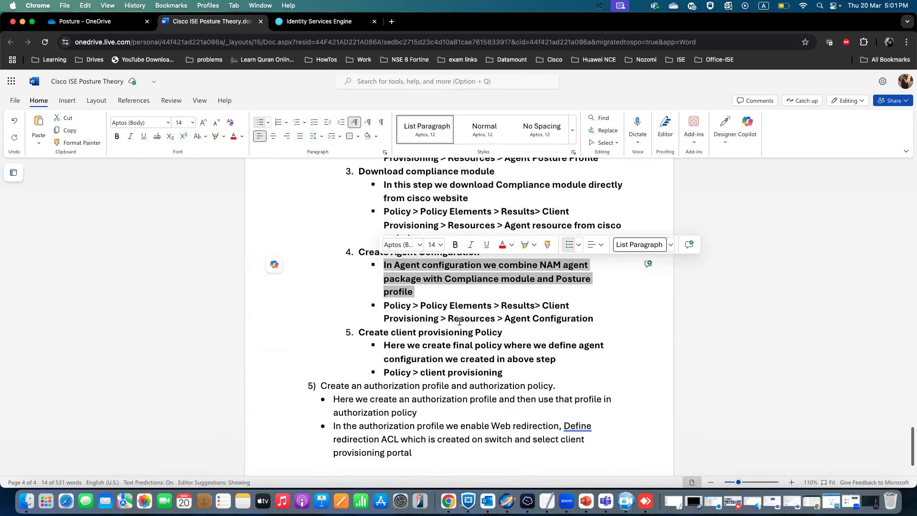
# Add a new agent configuration using package AnyConnectDesktopWindows 4.10.8029.0 and name it LAB_Agent_Config.
pyautogui.click(321, 24)
pyautogui.click(281, 176)
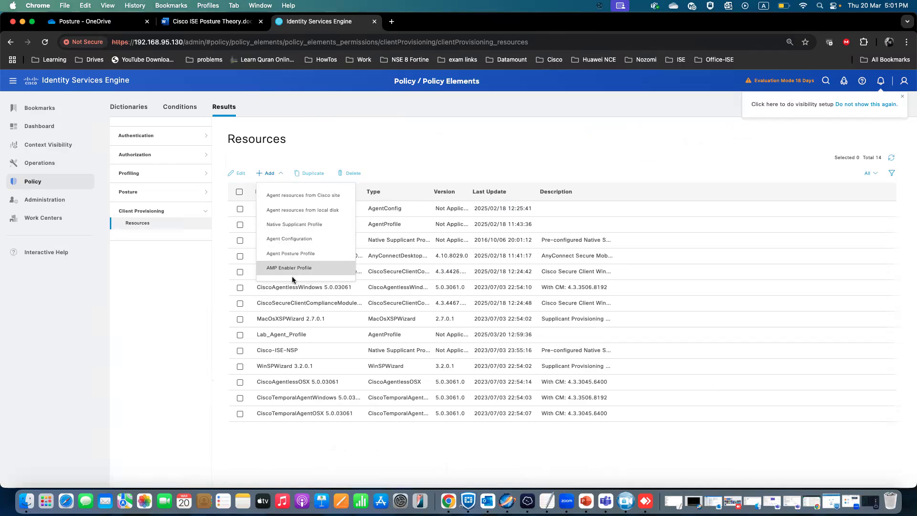
pyautogui.click(299, 238)
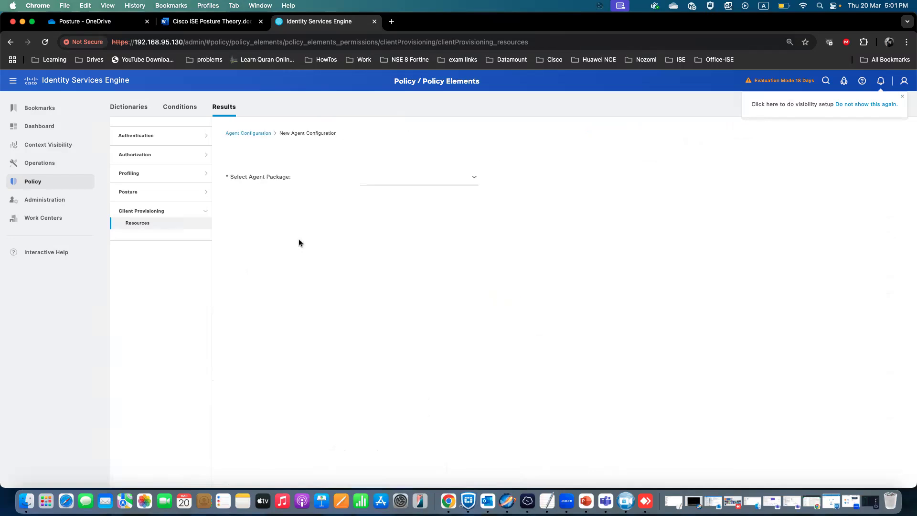
pyautogui.click(474, 180)
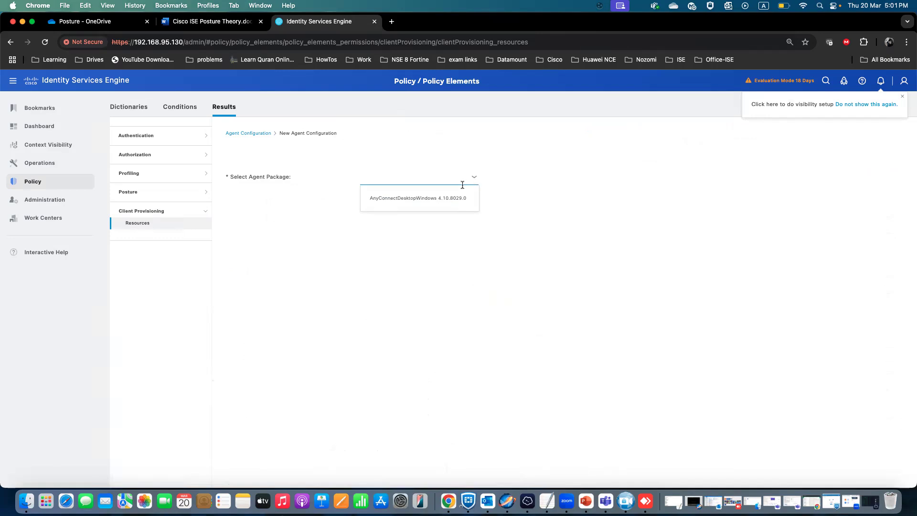
pyautogui.click(438, 200)
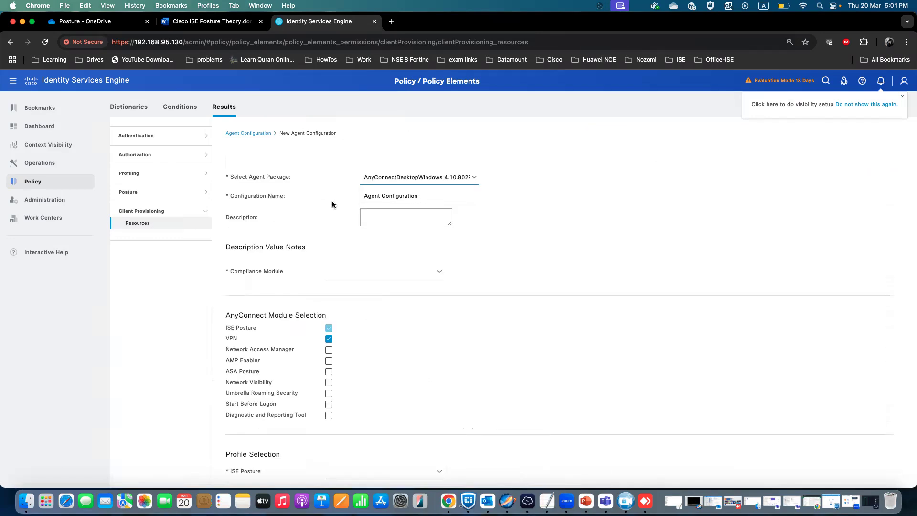
pyautogui.moveTo(416, 197); pyautogui.dragTo(349, 199)
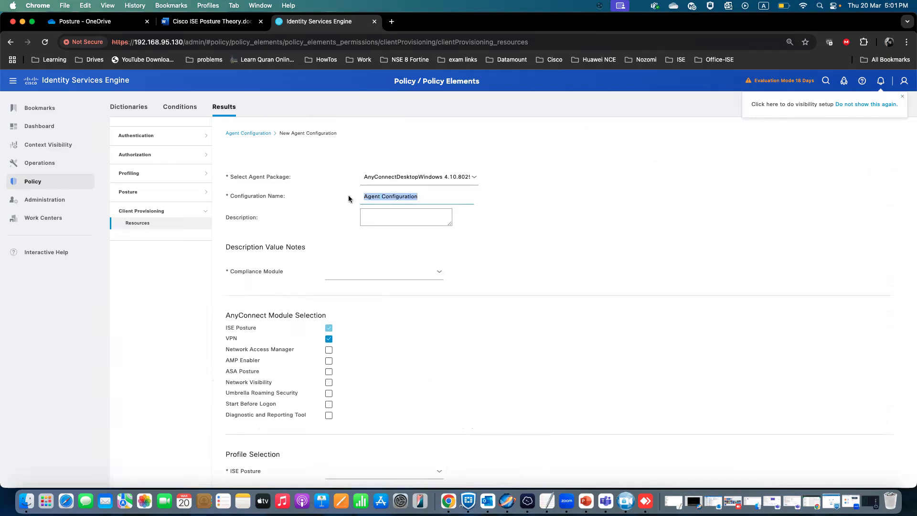
pyautogui.write('LAB_Agent')
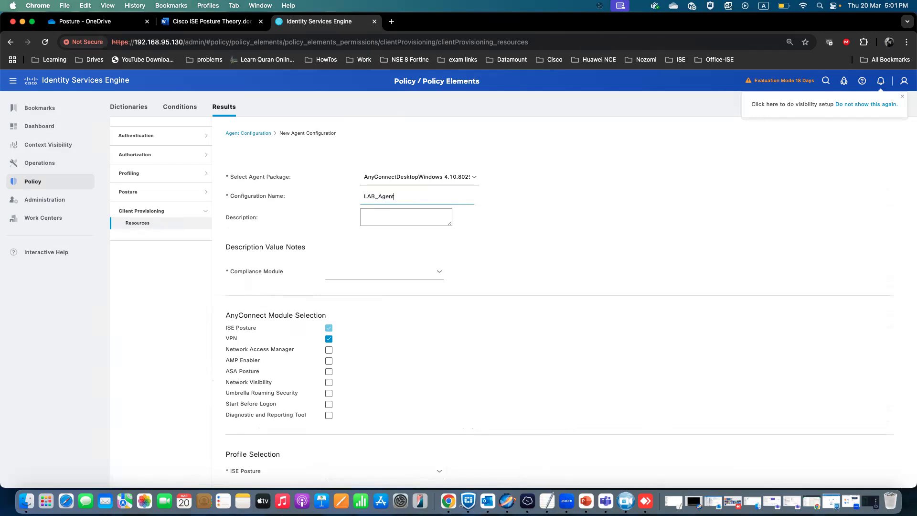
pyautogui.write('_Config')
# Choose compliance module CiscoSecureClientComplianceModuleWindows 4.3.4426.8192 and deselect the VPN module.
pyautogui.click(438, 272)
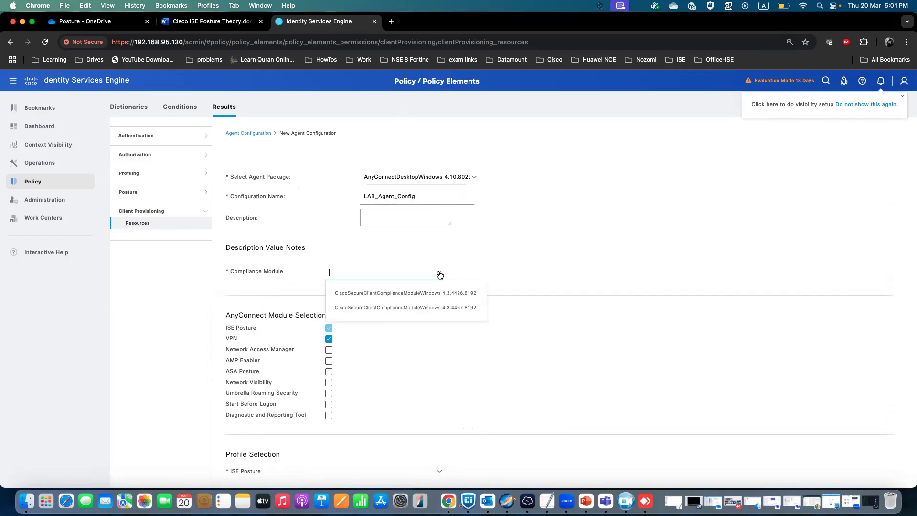
pyautogui.click(423, 293)
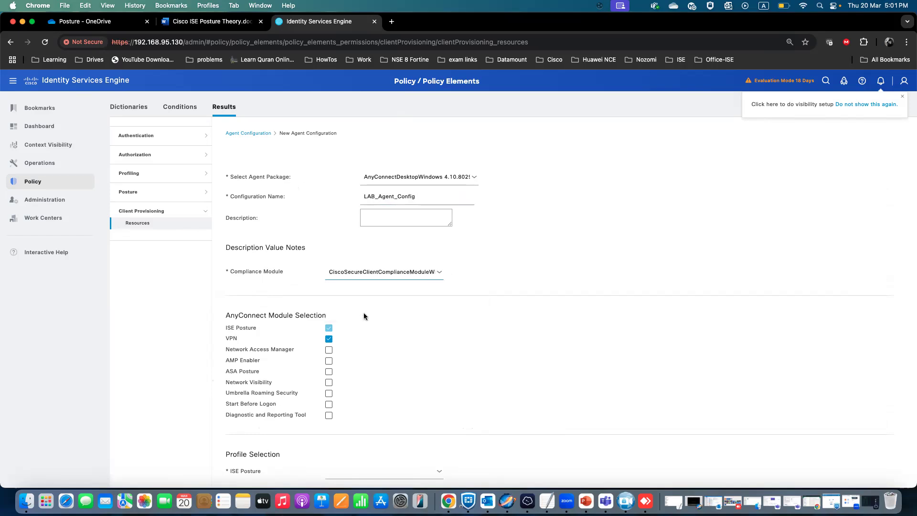
pyautogui.scroll(-2, 363, 314)
pyautogui.click(330, 290)
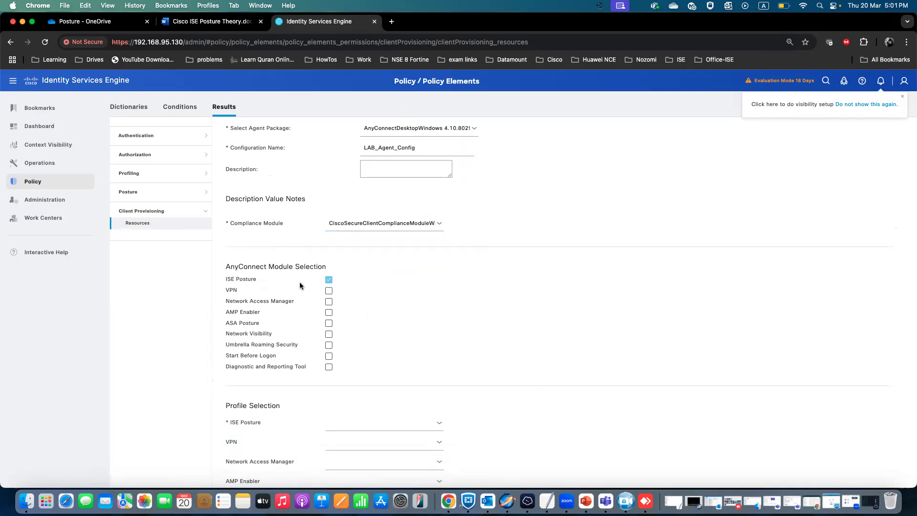
# Set the ISE Posture profile to Lab_Agent_Profile and submit the agent configuration.
pyautogui.scroll(-9, 282, 315)
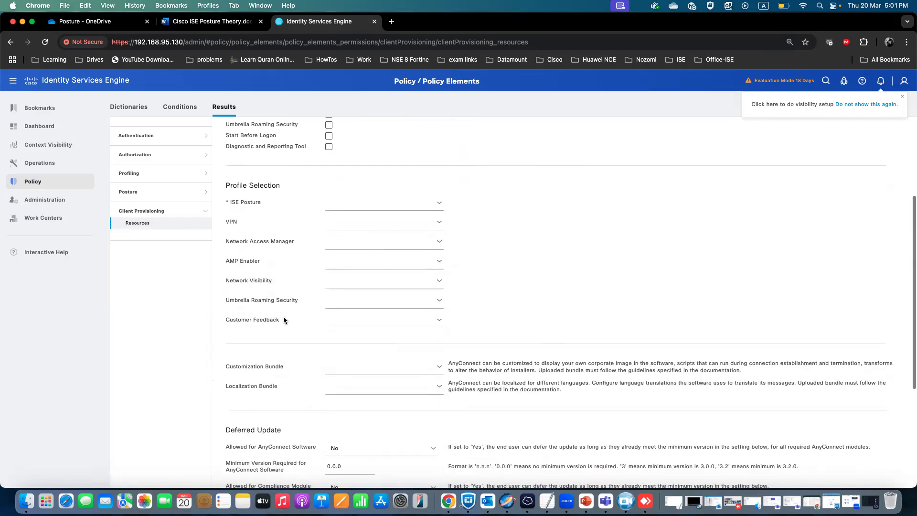
pyautogui.click(440, 206)
pyautogui.click(373, 238)
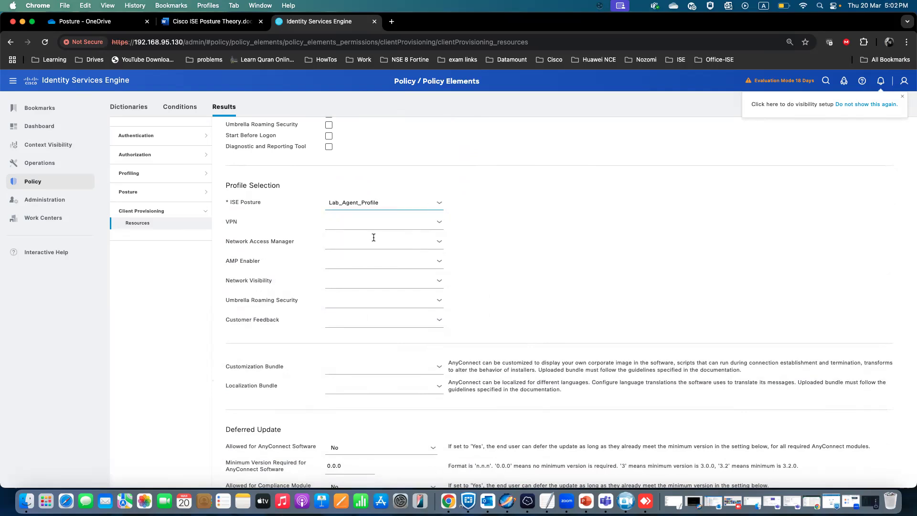
pyautogui.scroll(2, 299, 293)
pyautogui.scroll(-4, 300, 292)
pyautogui.scroll(-3, 300, 295)
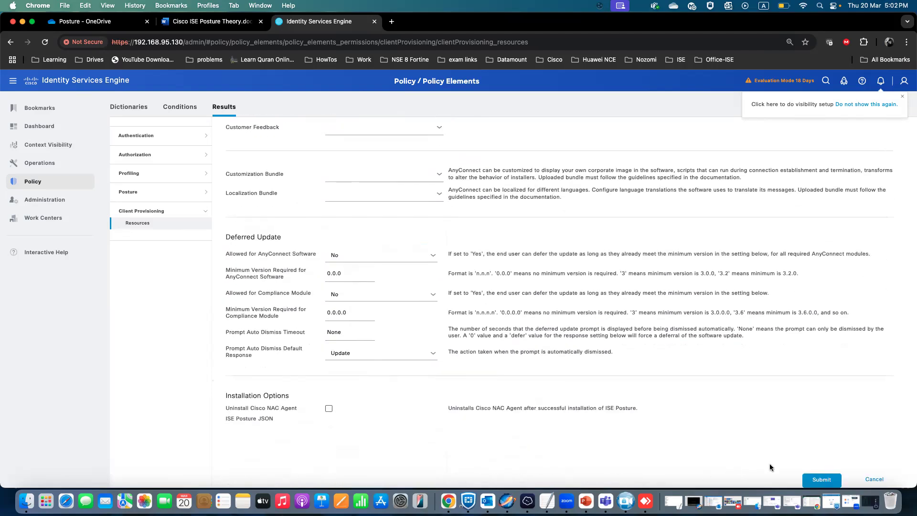
pyautogui.click(821, 479)
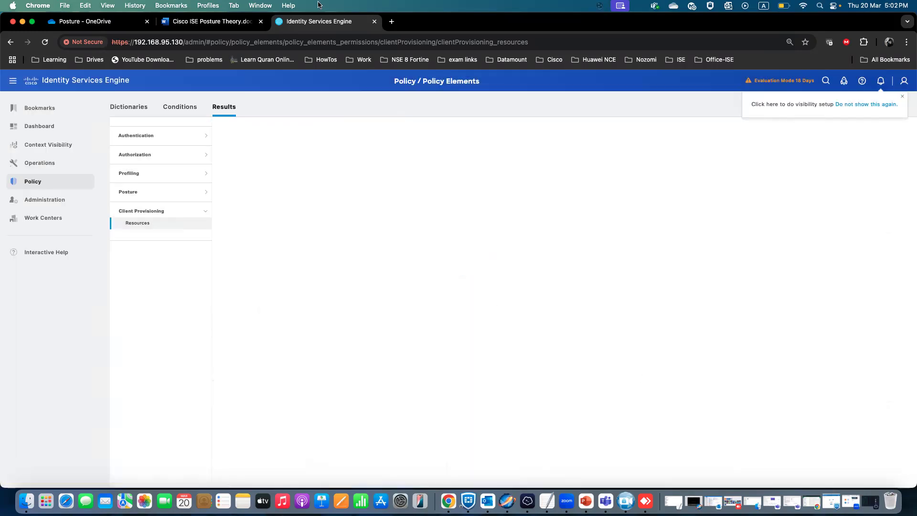
# Review the Create client provisioning Policy step in the theory document.
pyautogui.click(210, 21)
pyautogui.scroll(-2, 322, 285)
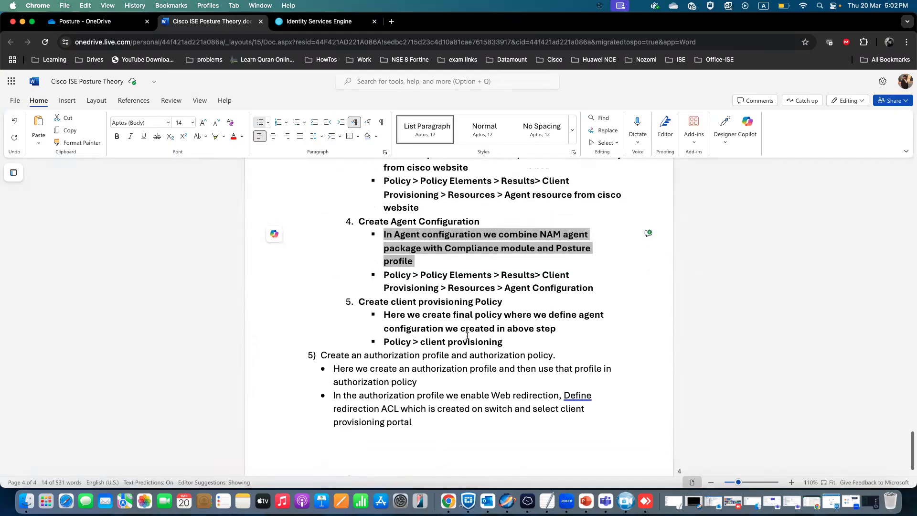
pyautogui.moveTo(504, 302); pyautogui.dragTo(360, 303)
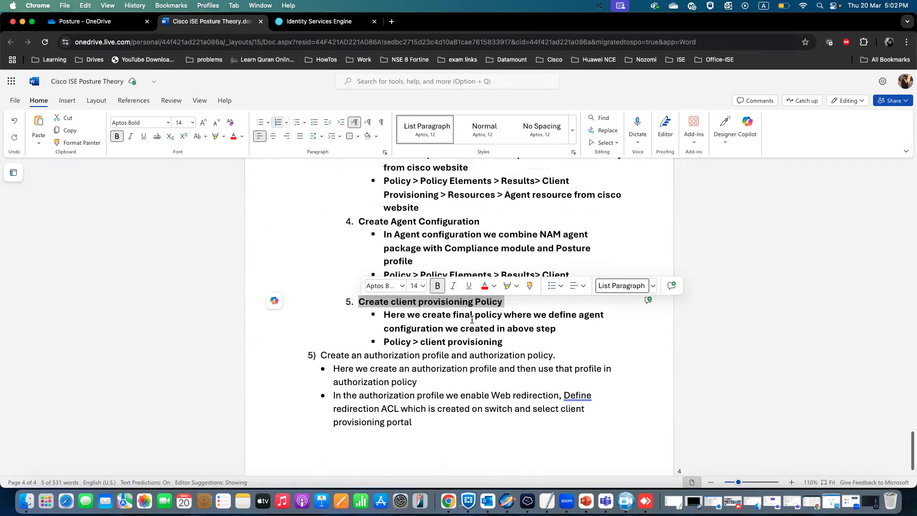
pyautogui.scroll(15, 472, 319)
pyautogui.scroll(-15, 472, 321)
pyautogui.scroll(10, 472, 319)
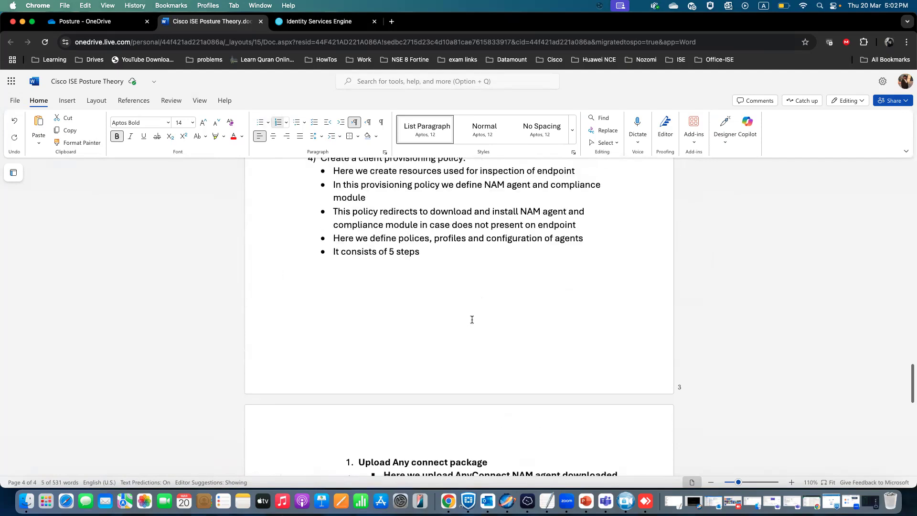
pyautogui.scroll(1, 472, 319)
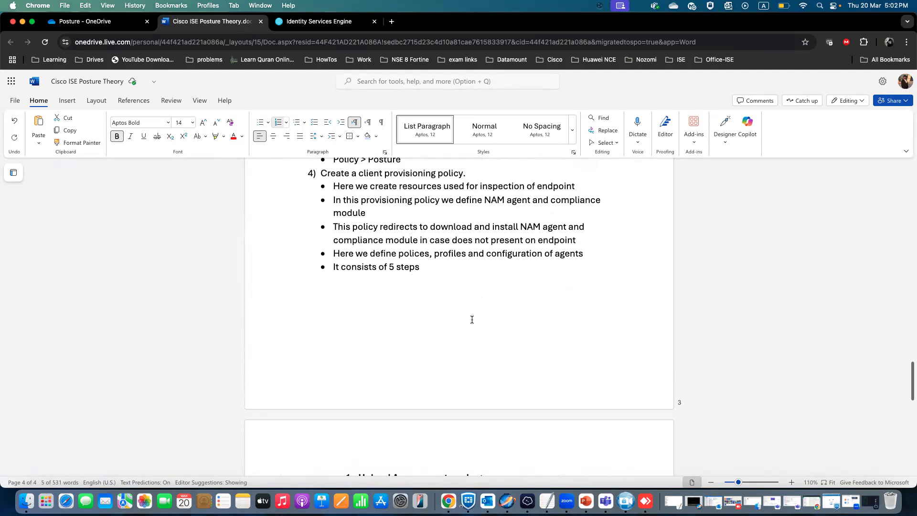
pyautogui.scroll(-12, 472, 320)
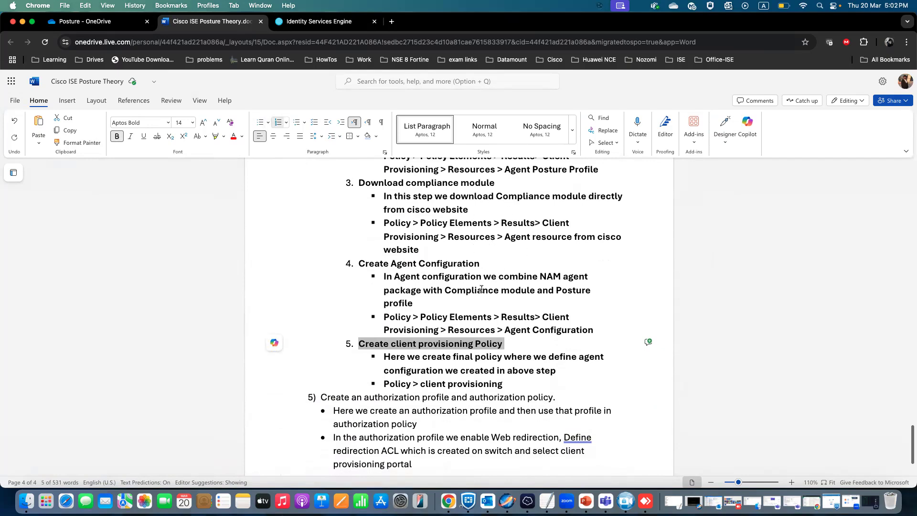
# Open the Client Provisioning policy and insert a new rule above DM_Posture_Policy named Lab_Provisioning_Policy.
pyautogui.click(296, 22)
pyautogui.moveTo(46, 183)
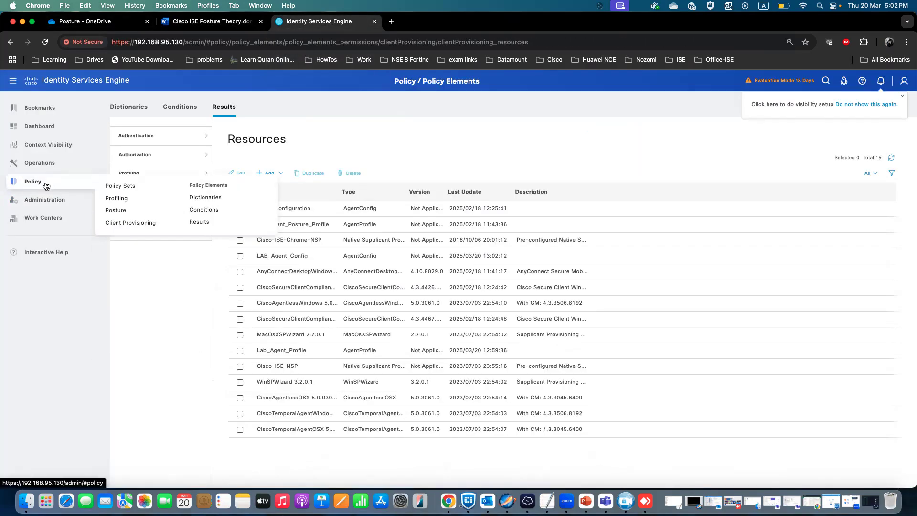
pyautogui.click(127, 219)
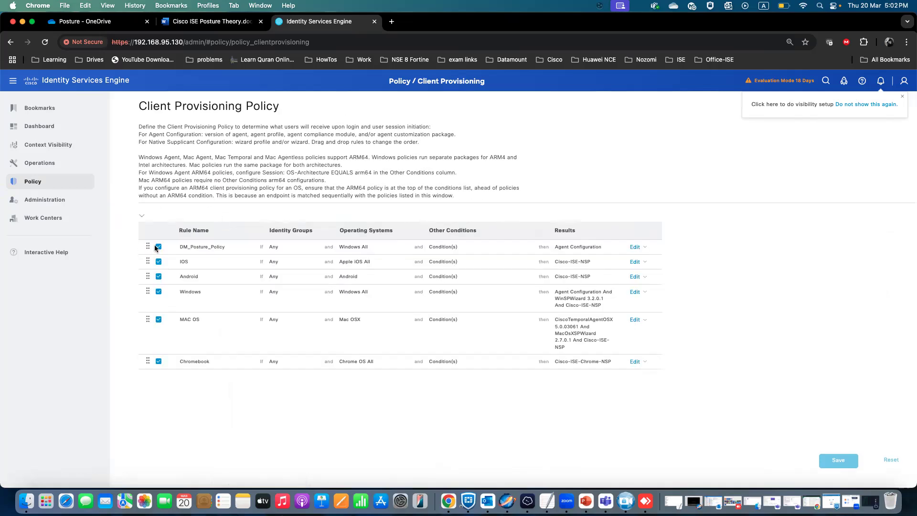
pyautogui.click(646, 247)
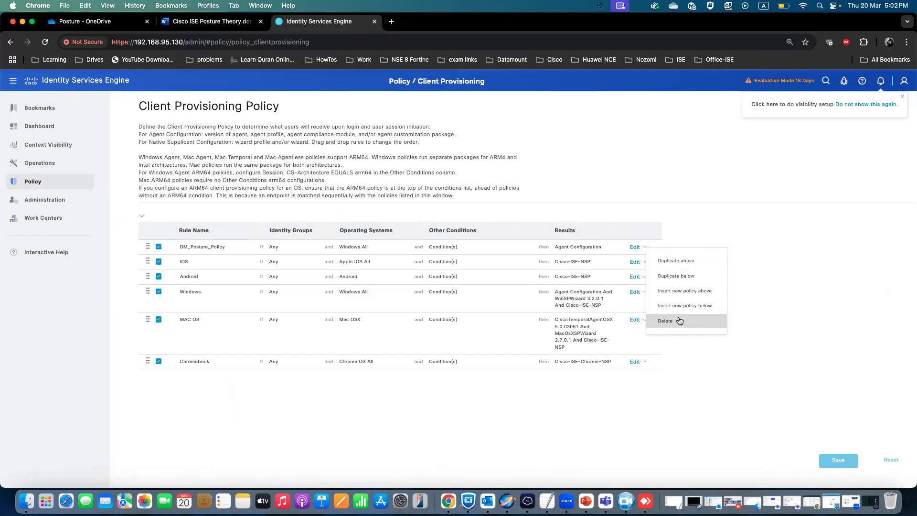
pyautogui.click(681, 291)
pyautogui.doubleClick(221, 247)
pyautogui.tripleClick(221, 247)
pyautogui.write('L')
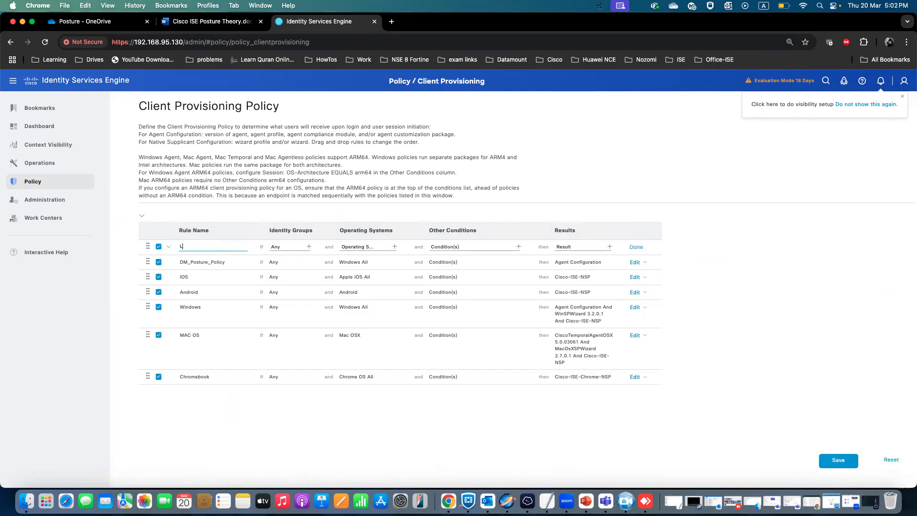
pyautogui.write('ab_Provisioning_Policy')
# Set the new rule's operating system to Windows All.
pyautogui.click(394, 248)
pyautogui.click(438, 269)
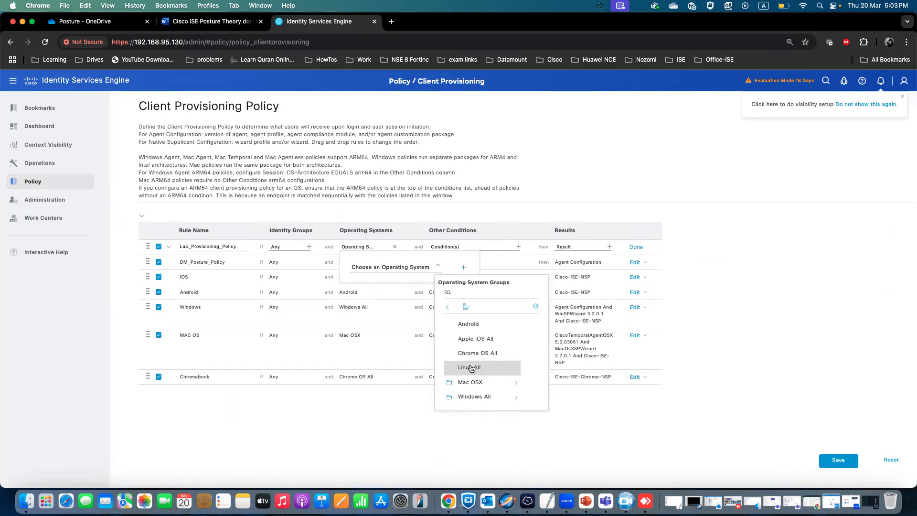
pyautogui.click(475, 399)
pyautogui.click(499, 207)
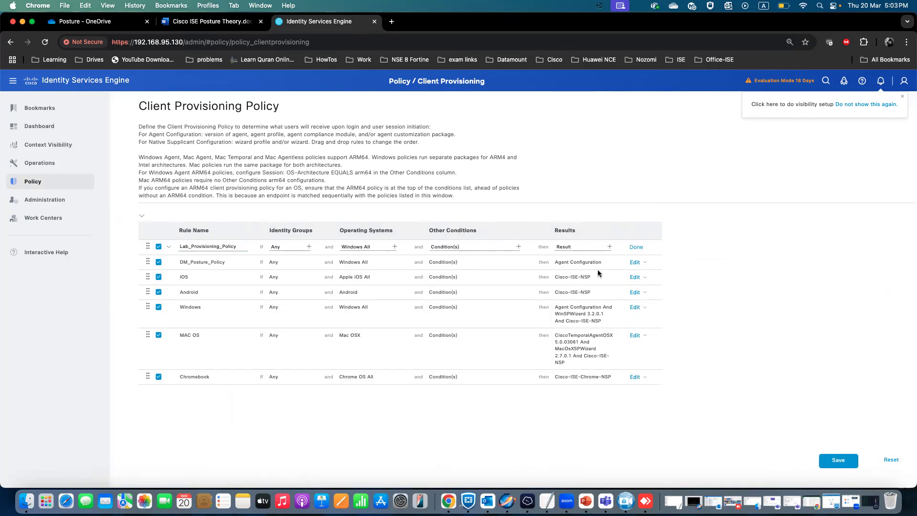
# Set the rule's result to the agent configuration LAB_Agent_Config and save the client provisioning policy.
pyautogui.click(609, 246)
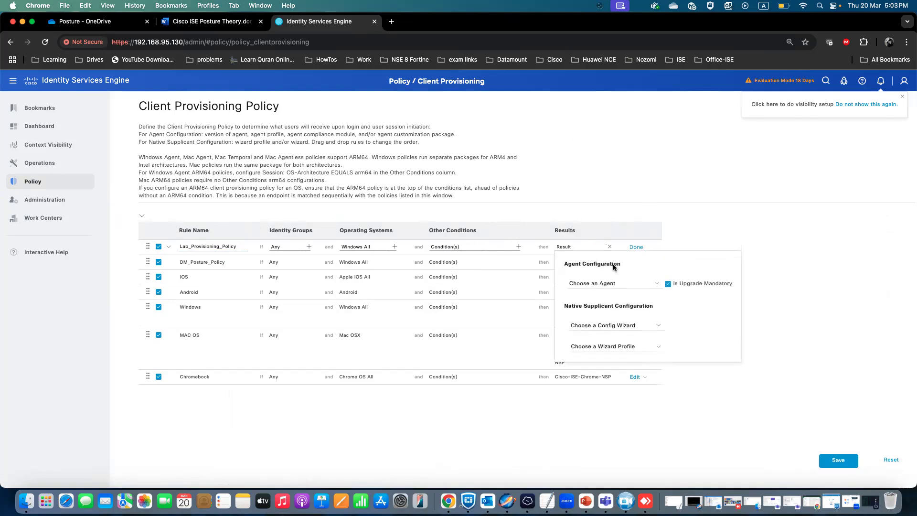
pyautogui.click(657, 285)
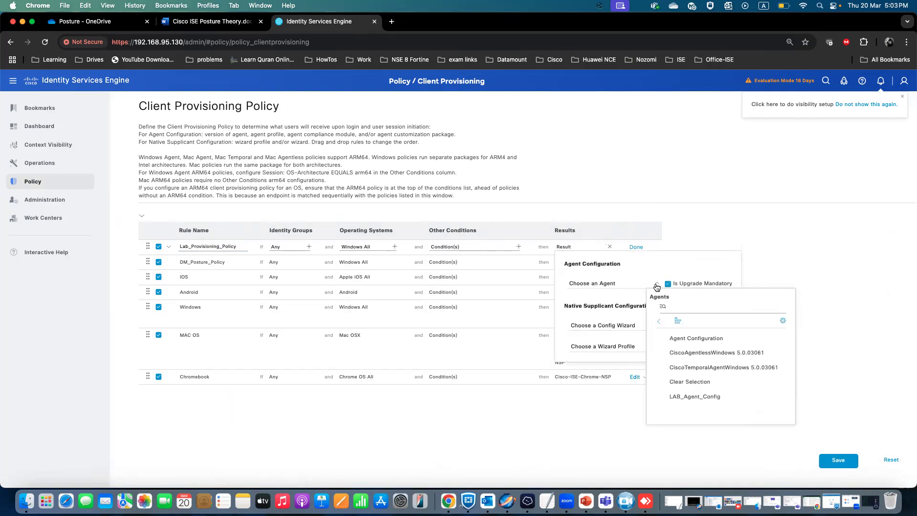
pyautogui.click(701, 397)
pyautogui.click(704, 239)
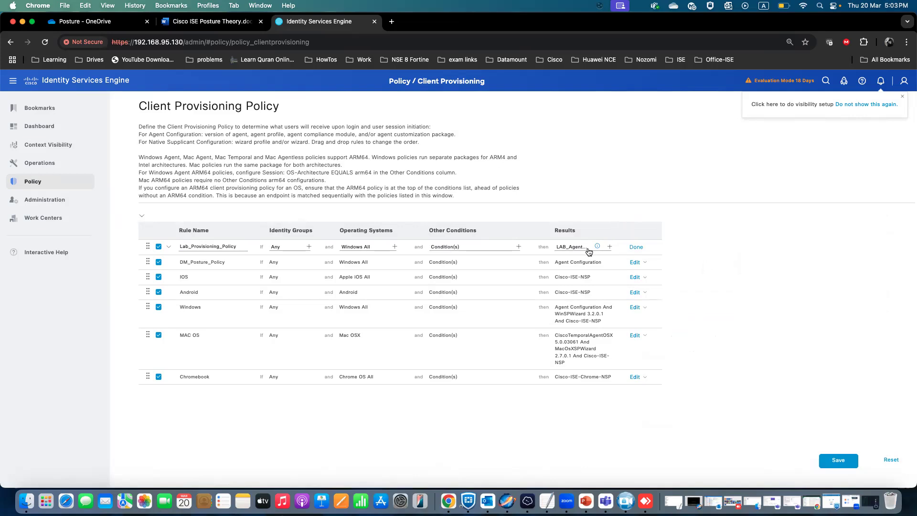
pyautogui.click(609, 247)
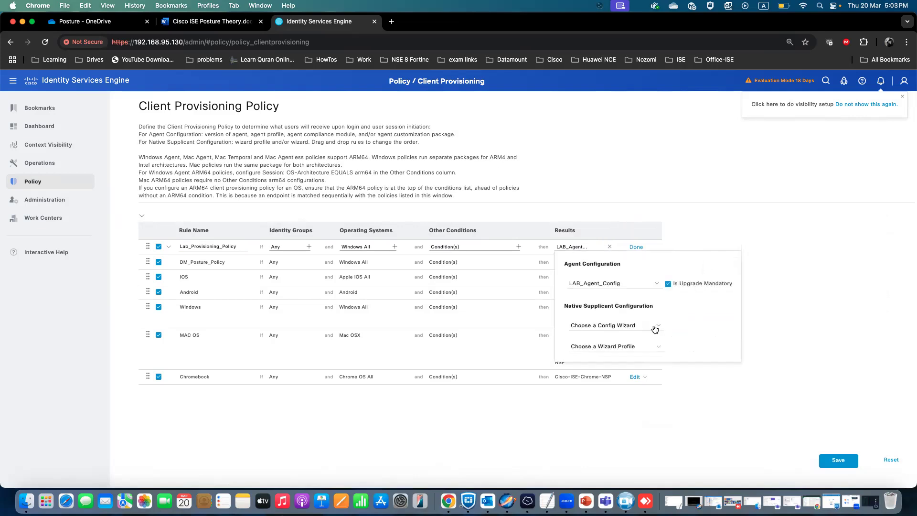
pyautogui.click(655, 327)
pyautogui.click(654, 327)
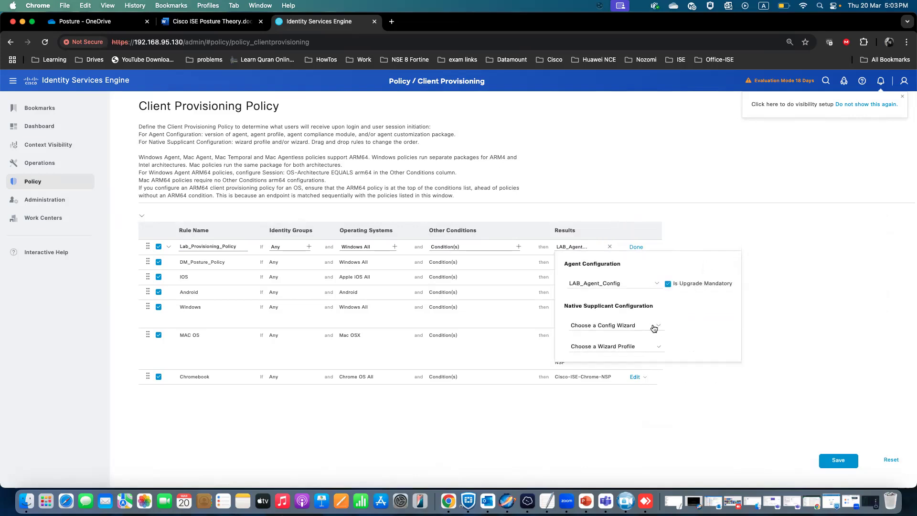
pyautogui.click(784, 325)
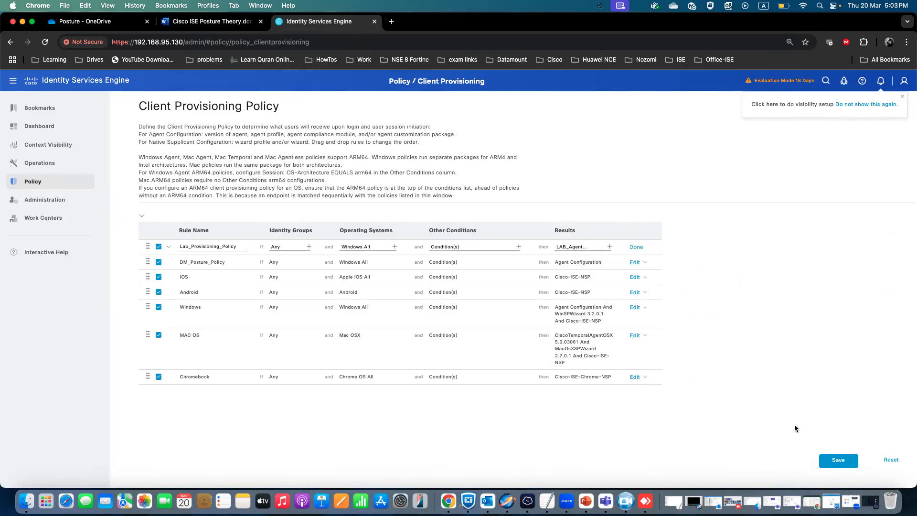
pyautogui.click(837, 462)
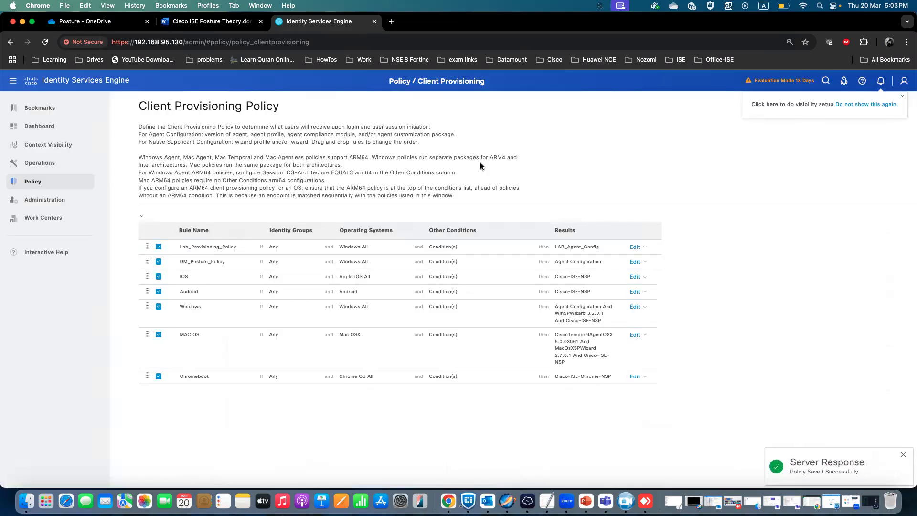
# Switch to the theory document and review the section on creating an authorization profile and authorization policy.
pyautogui.click(220, 24)
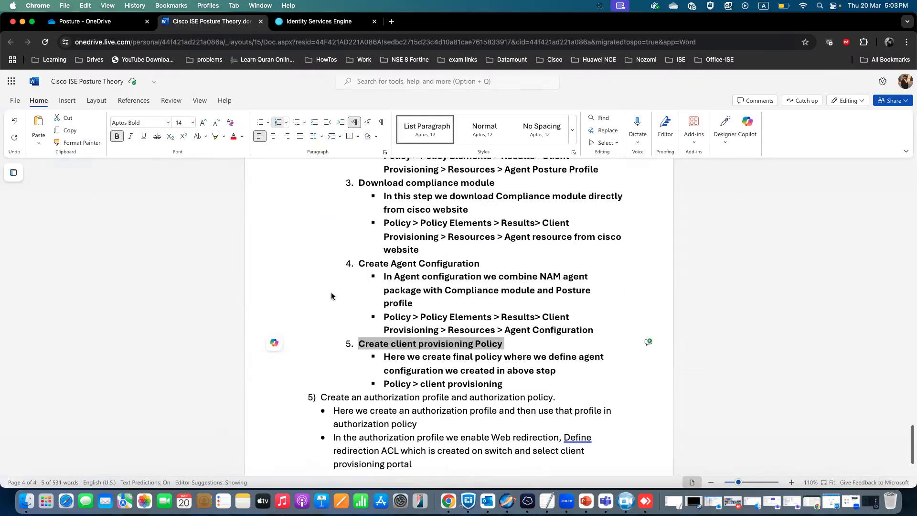
pyautogui.scroll(-3, 331, 292)
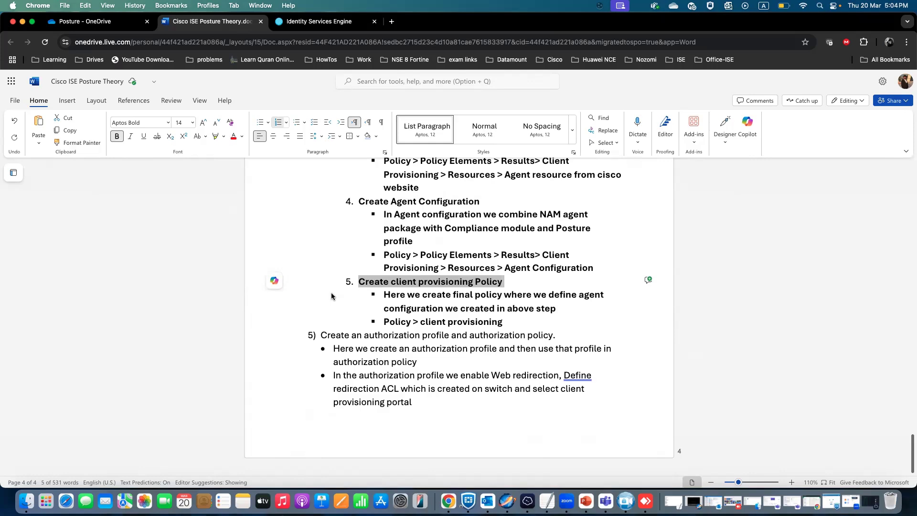
pyautogui.scroll(8, 332, 296)
pyautogui.scroll(-8, 331, 296)
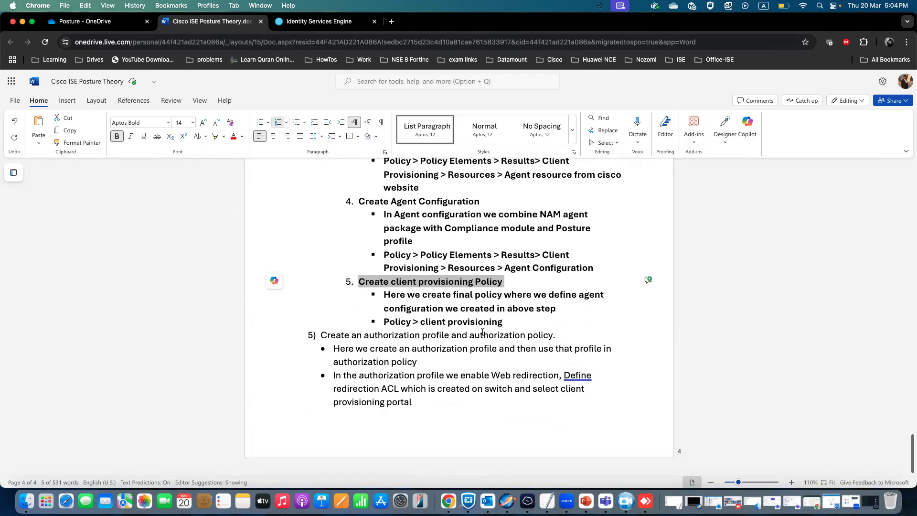
# Return to the ISE console, open the authorization profiles list and create a new profile named LAB_Unkown_Status.
pyautogui.click(319, 21)
pyautogui.moveTo(56, 186)
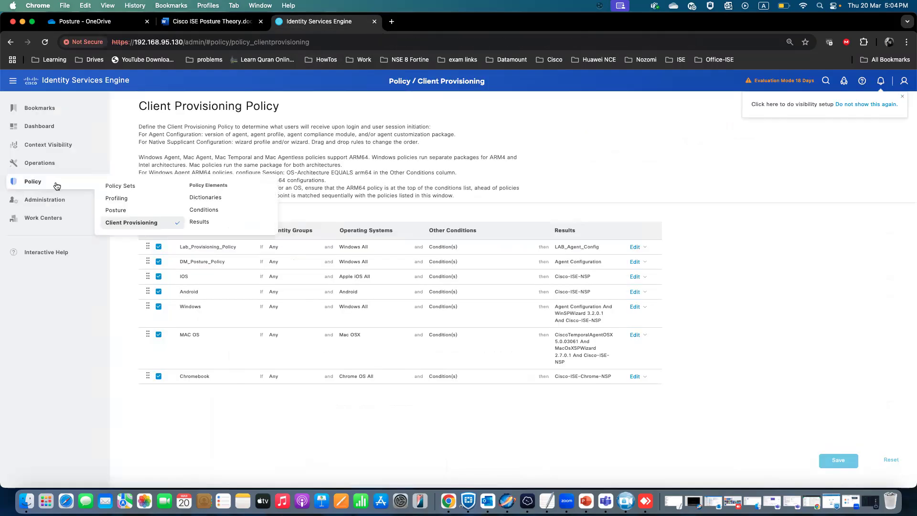
pyautogui.click(201, 221)
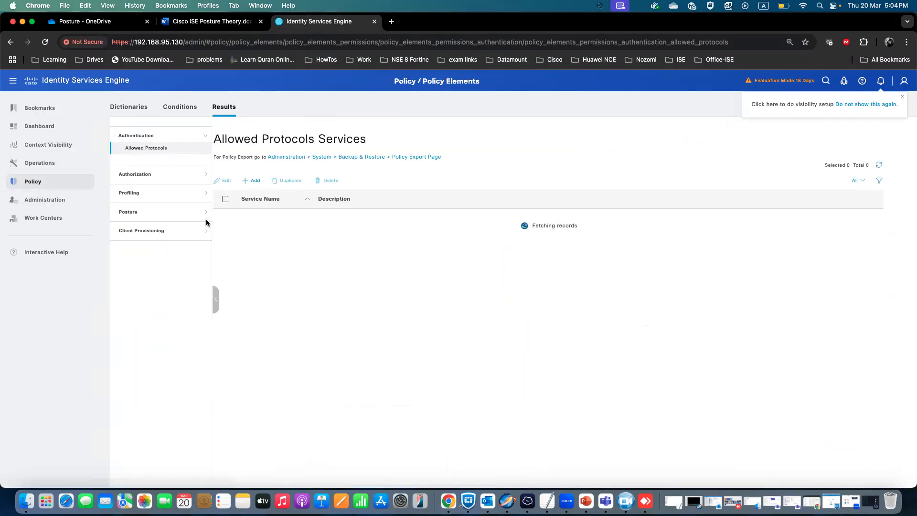
pyautogui.click(183, 179)
pyautogui.click(167, 172)
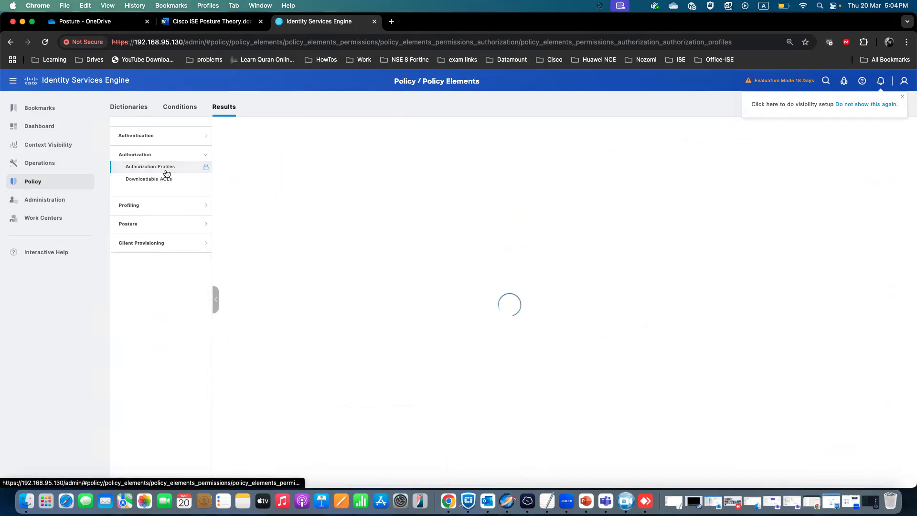
pyautogui.click(272, 186)
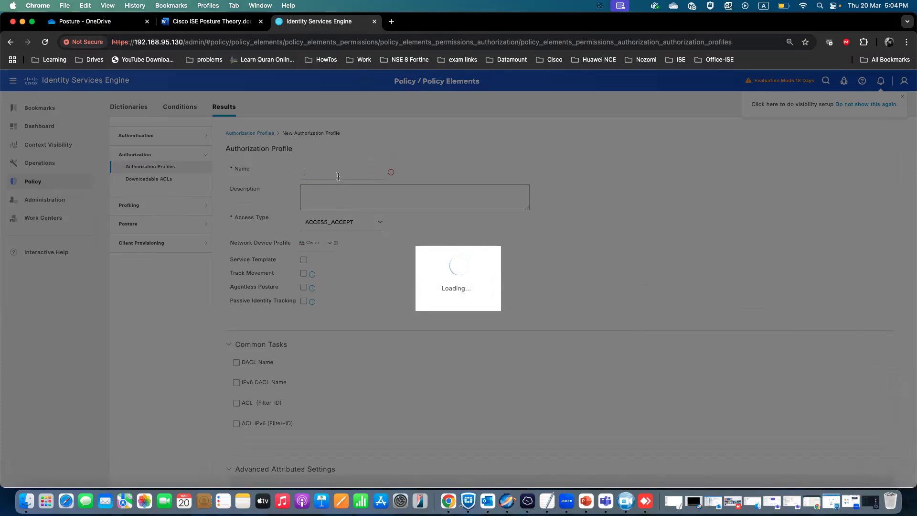
pyautogui.write('Unk')
pyautogui.press('BackSpace')
pyautogui.press('BackSpace')
pyautogui.write('LAB_Unk')
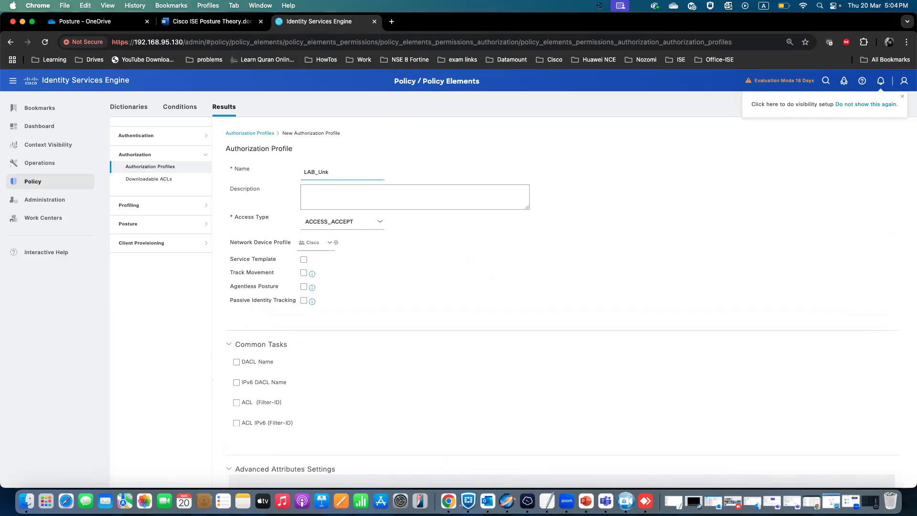
pyautogui.write('own_Status')
# Enable the VLAN common task and set its ID/Name to 97.
pyautogui.scroll(-1, 324, 360)
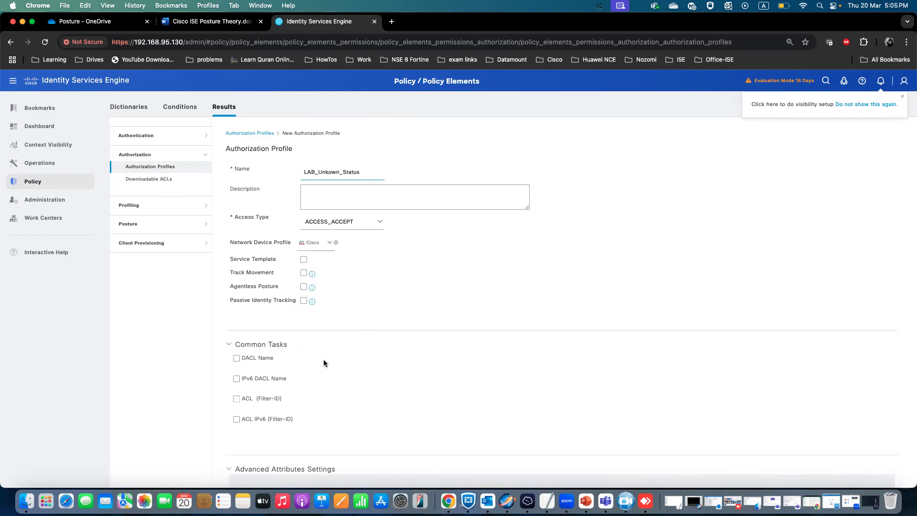
pyautogui.scroll(-4, 319, 398)
pyautogui.scroll(-1, 319, 398)
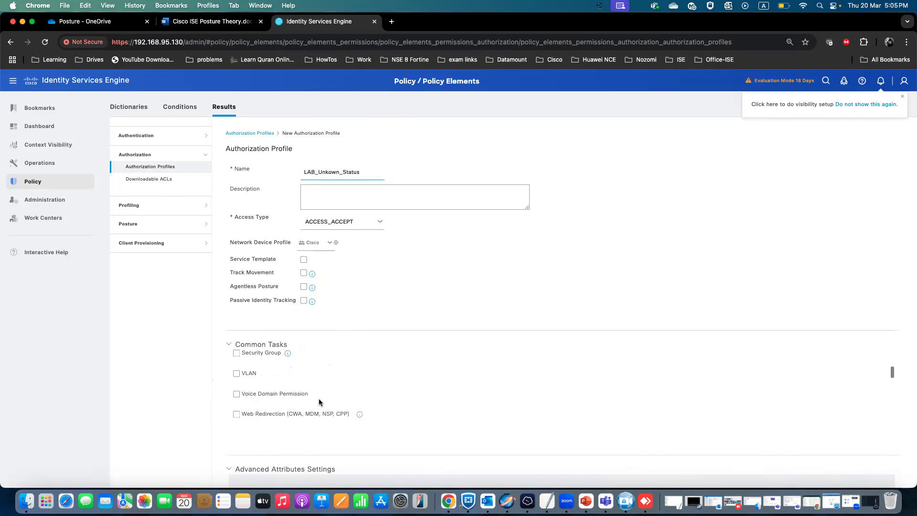
pyautogui.click(249, 375)
pyautogui.click(491, 373)
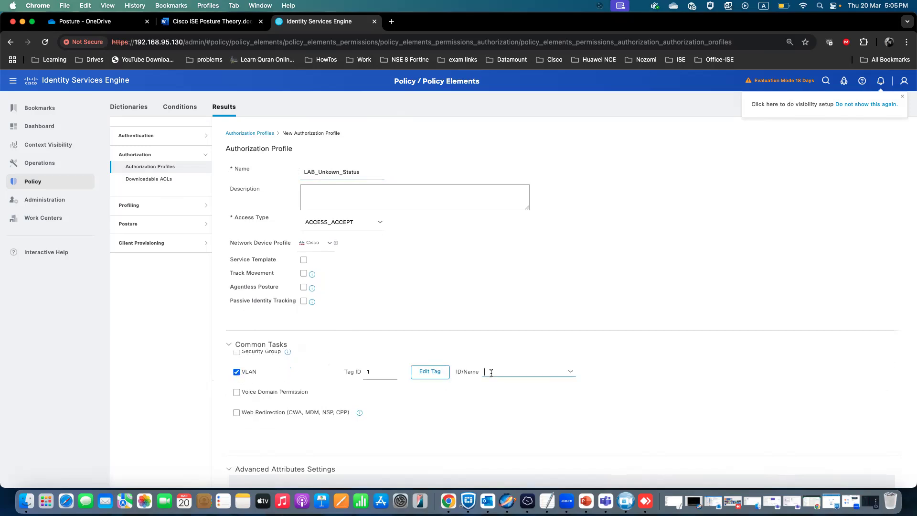
pyautogui.write('97')
# Enable Web Redirection and choose Client Provisioning (Posture) as the redirect type.
pyautogui.click(236, 412)
pyautogui.scroll(-2, 224, 411)
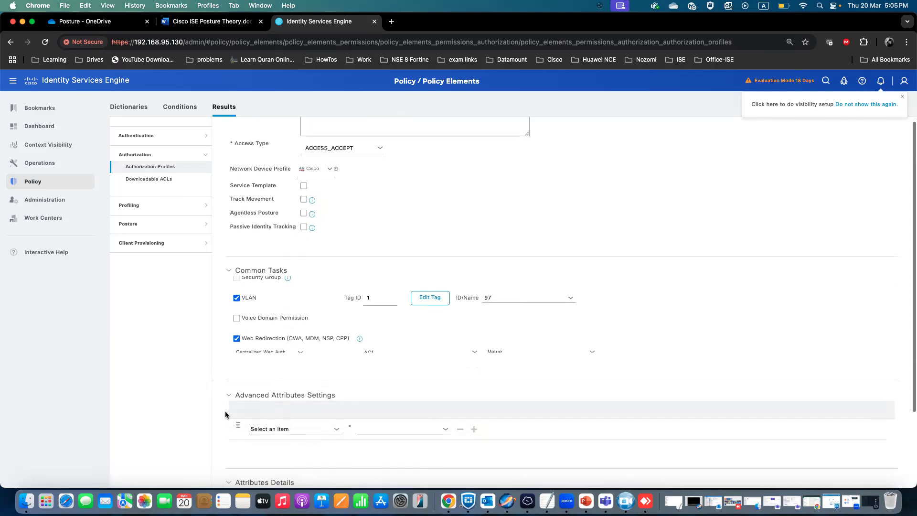
pyautogui.scroll(-1, 356, 333)
pyautogui.click(301, 291)
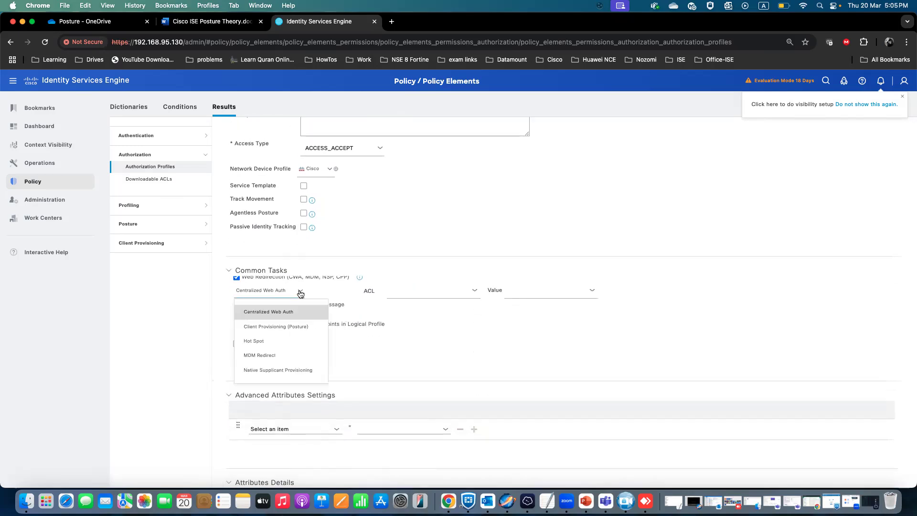
pyautogui.click(287, 326)
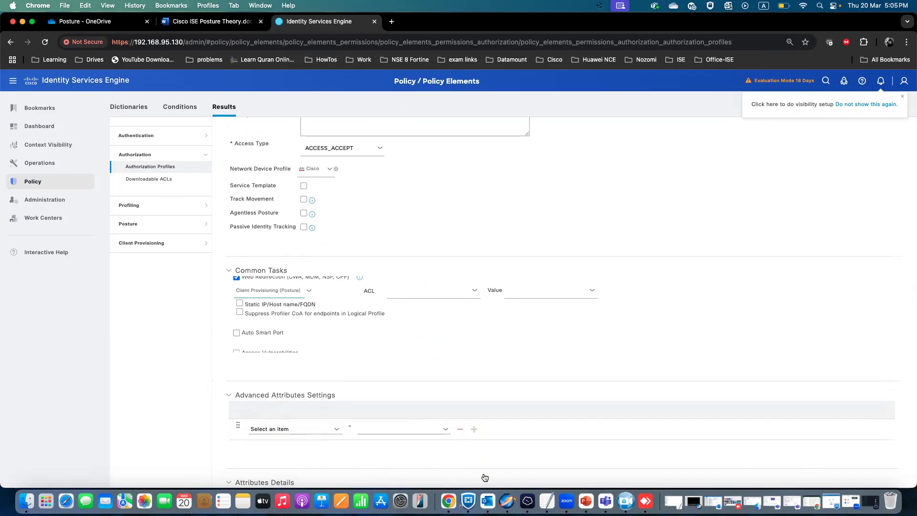
# In the Posture log file, copy the redirect ACL name Posture_Web_Redirect from the switch configuration.
pyautogui.click(103, 21)
pyautogui.click(122, 357)
pyautogui.moveTo(192, 387); pyautogui.dragTo(123, 388)
pyautogui.rightClick(123, 387)
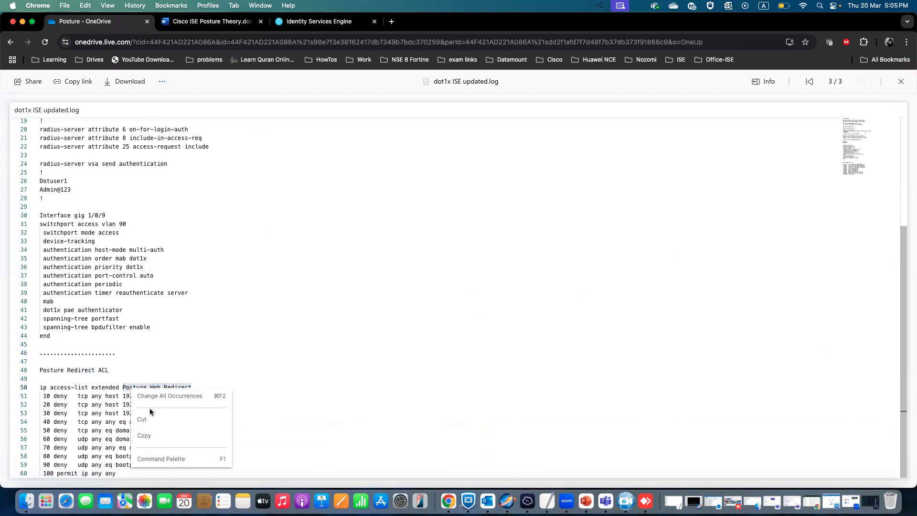
pyautogui.click(144, 434)
# Paste Posture_Web_Redirect as the redirect ACL and select Client Provisioning Portal (default) as its value.
pyautogui.click(320, 22)
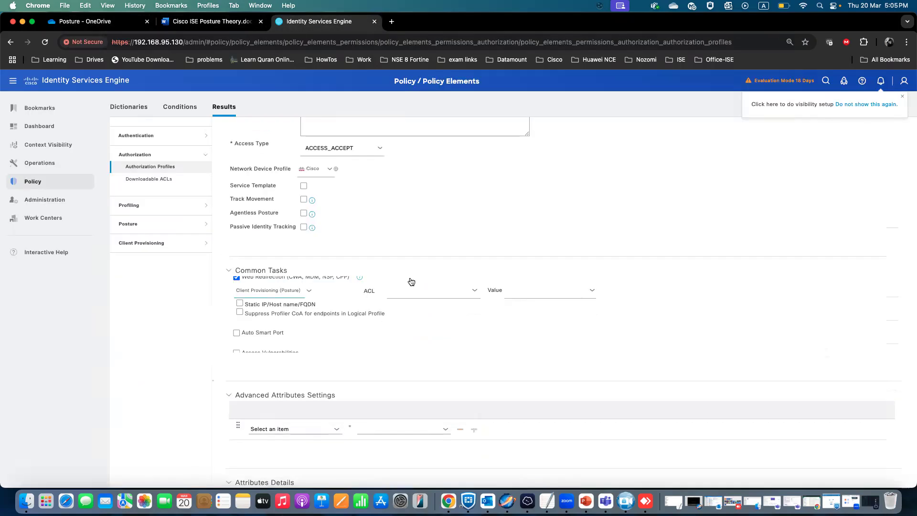
pyautogui.click(412, 292)
pyautogui.press('cmd+v')
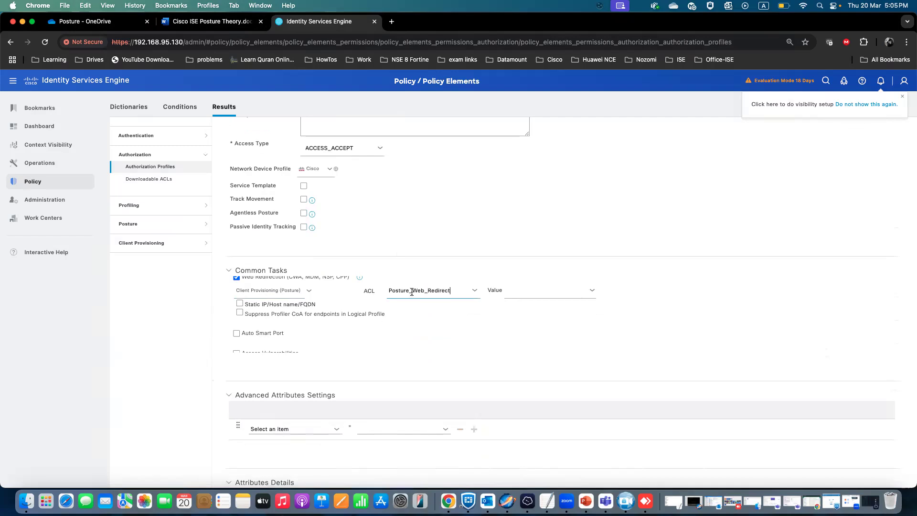
pyautogui.click(592, 292)
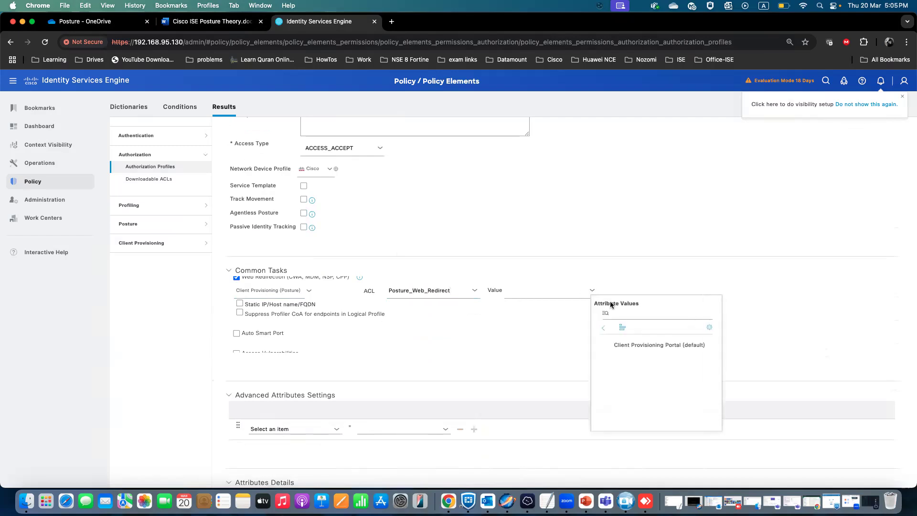
pyautogui.click(654, 345)
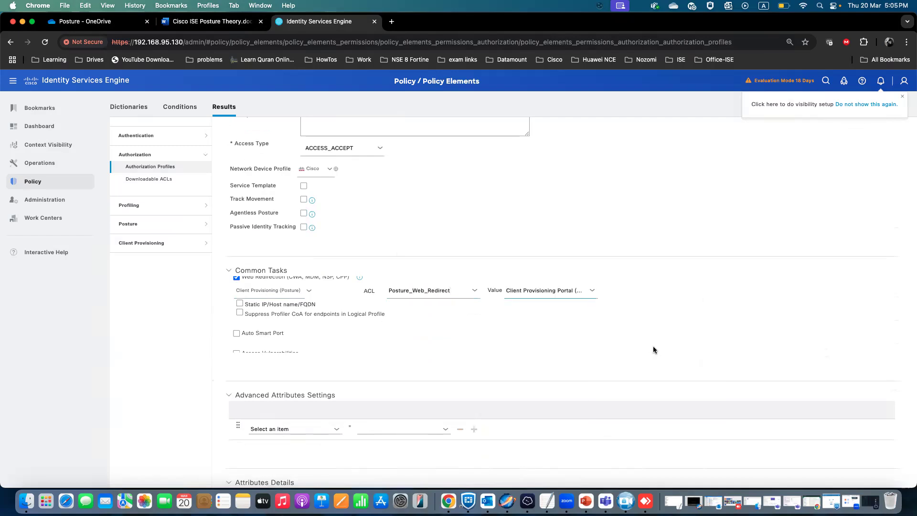
# Enable Static IP/Host name/FQDN and enter 192.168.95.130 as the redirect host.
pyautogui.click(240, 304)
pyautogui.click(361, 309)
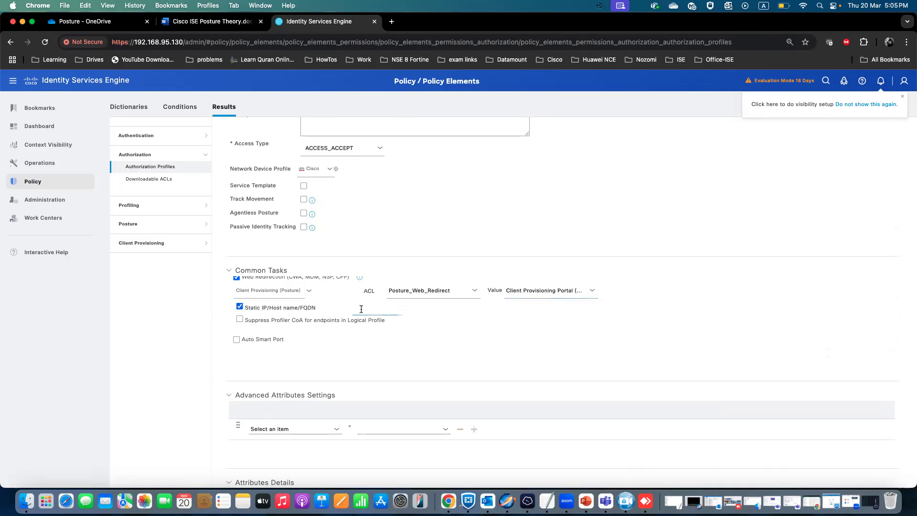
pyautogui.write('192.168')
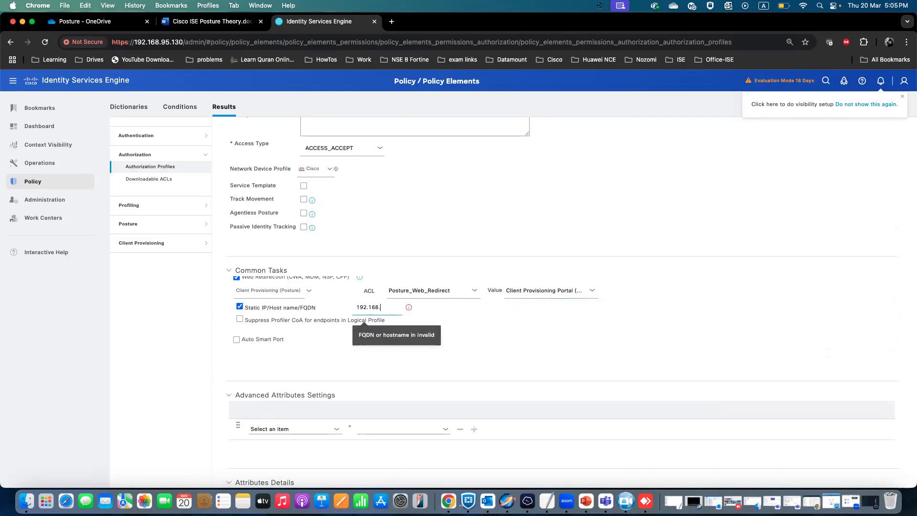
pyautogui.write('.95.')
pyautogui.write('130')
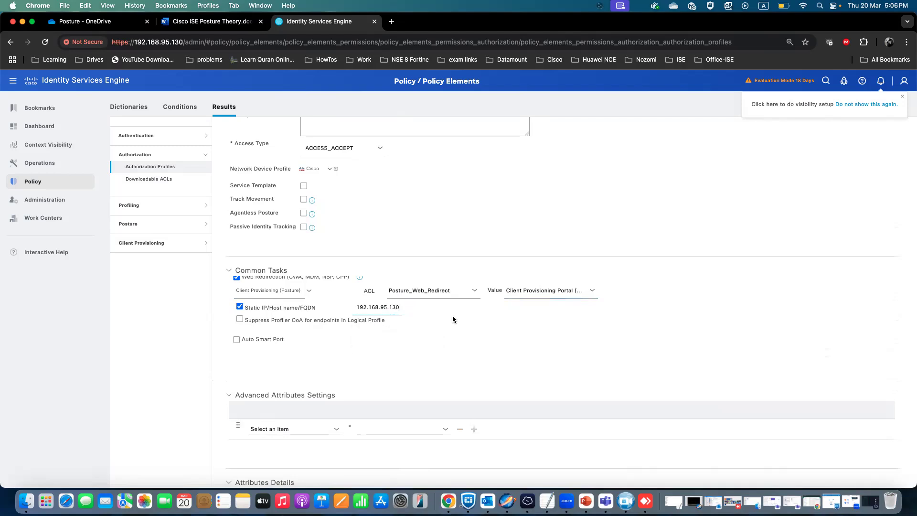
# Submit the LAB_Unkown_Status authorization profile.
pyautogui.scroll(-5, 452, 315)
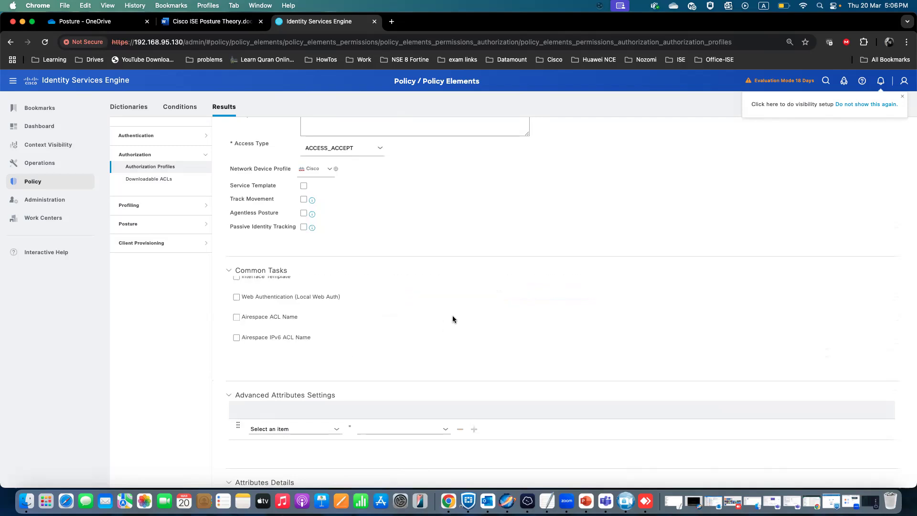
pyautogui.scroll(-3, 571, 423)
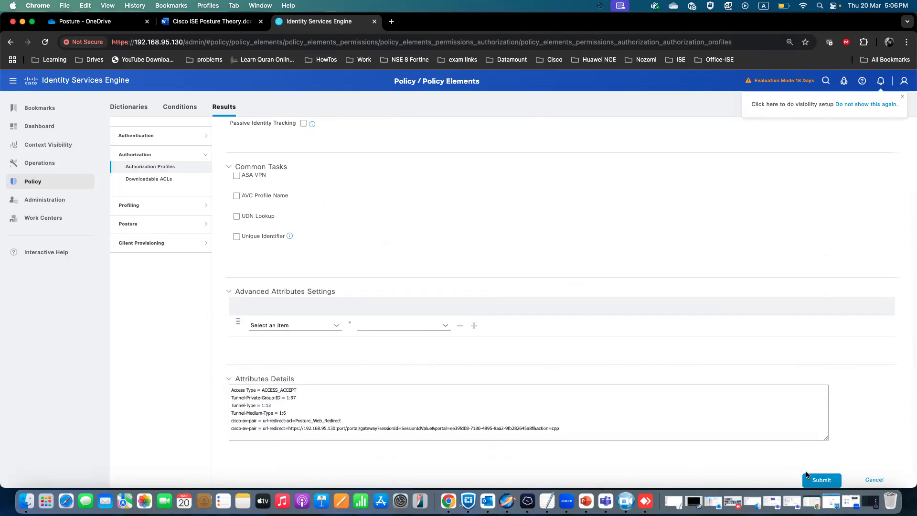
pyautogui.click(821, 480)
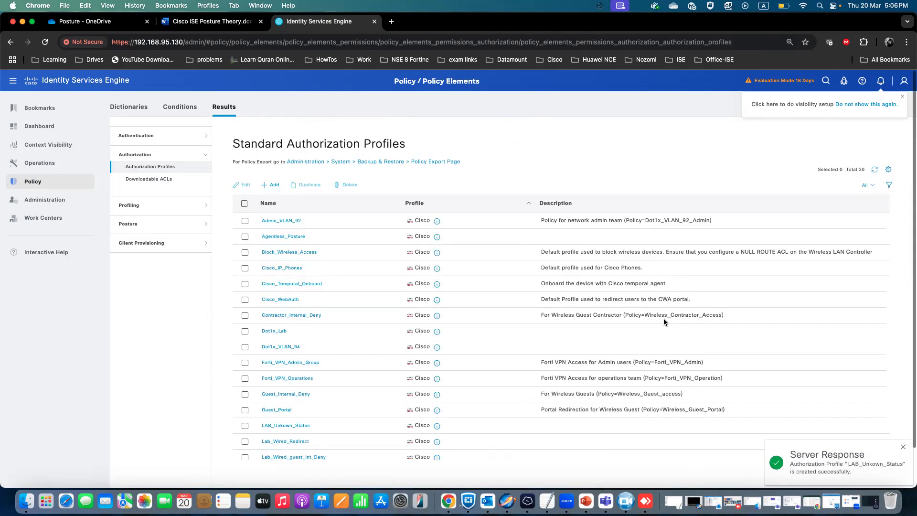
# Create another authorization profile named LAB_NON_Compliant.
pyautogui.scroll(-5, 337, 264)
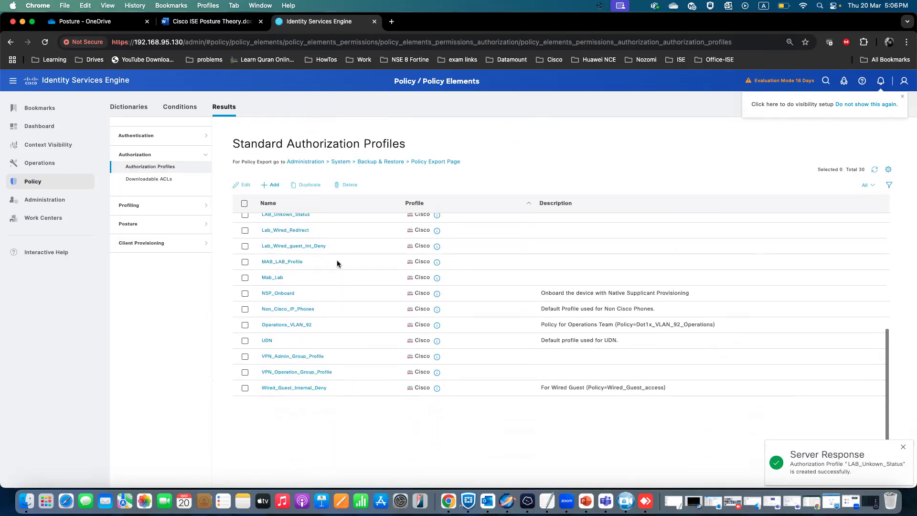
pyautogui.scroll(5, 334, 264)
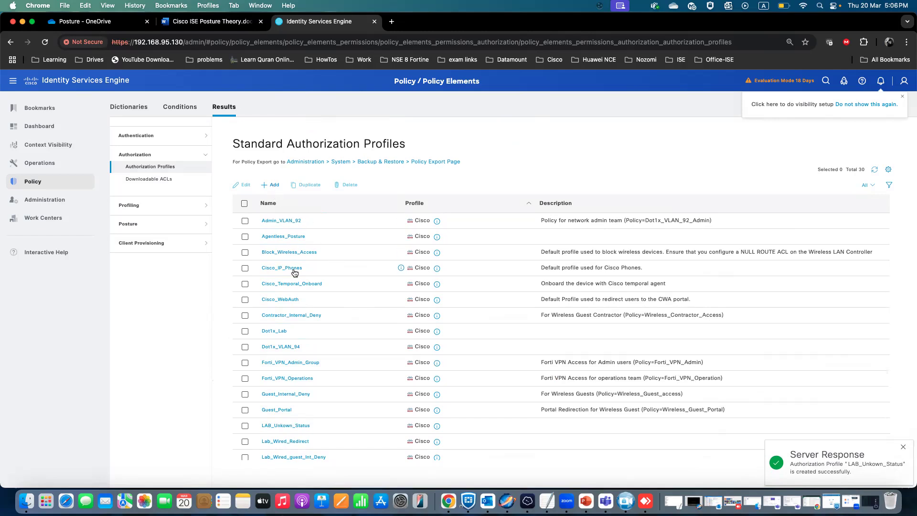
pyautogui.scroll(-3, 289, 309)
pyautogui.scroll(-4, 290, 307)
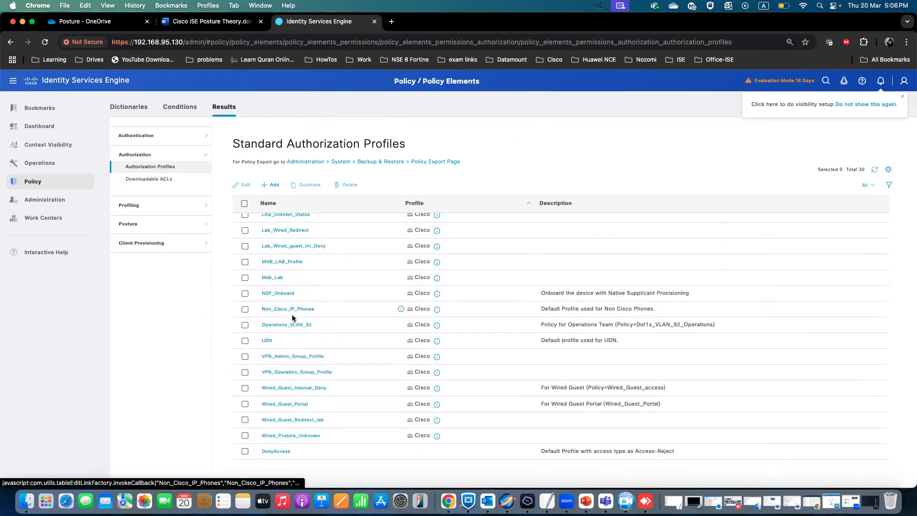
pyautogui.scroll(2, 294, 303)
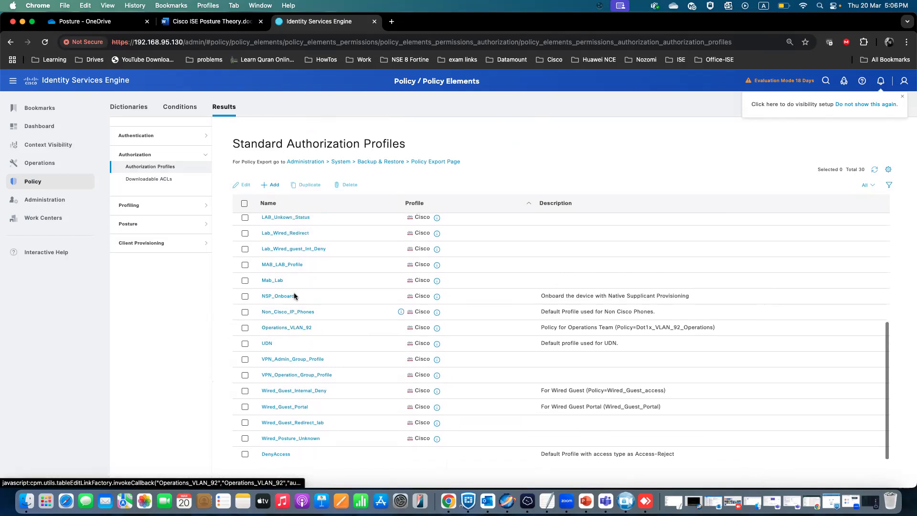
pyautogui.click(272, 185)
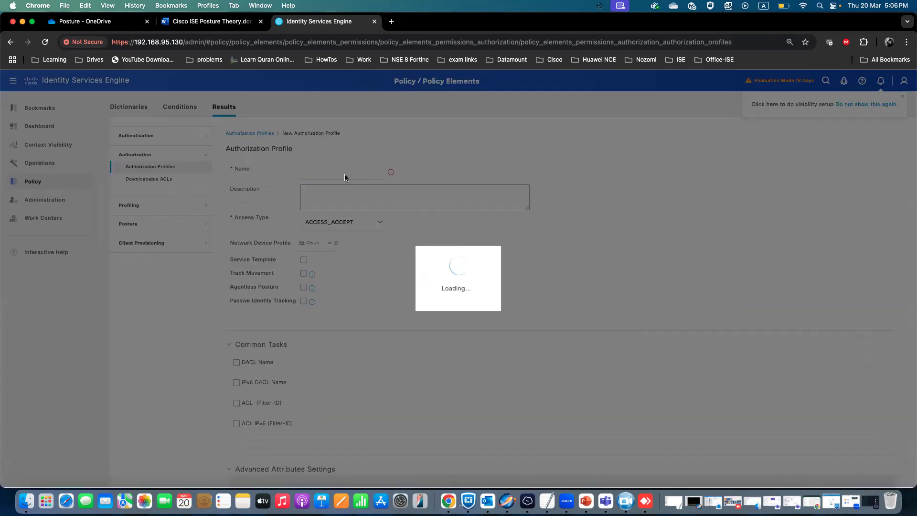
pyautogui.write('LAB_NON_Compliant')
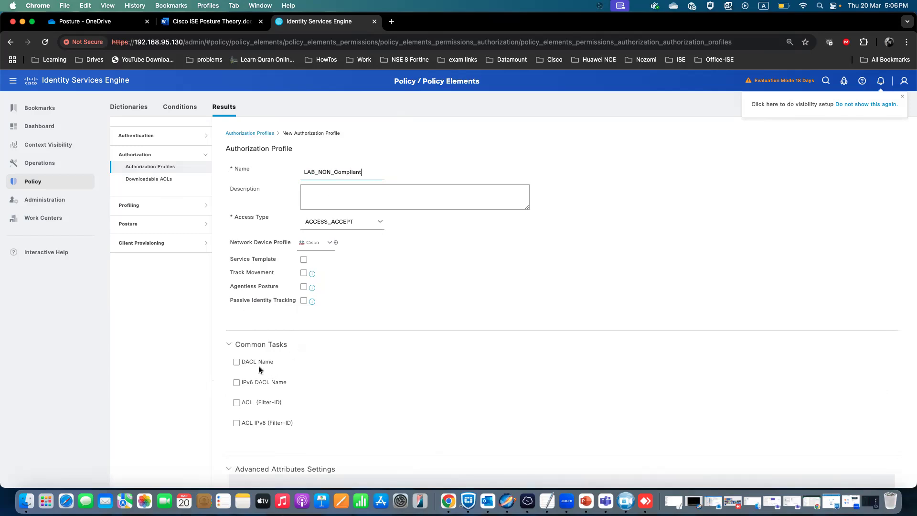
# Enable VLAN with ID/Name 92 in the profile and submit it.
pyautogui.scroll(-2, 268, 388)
pyautogui.scroll(-4, 268, 388)
pyautogui.click(236, 394)
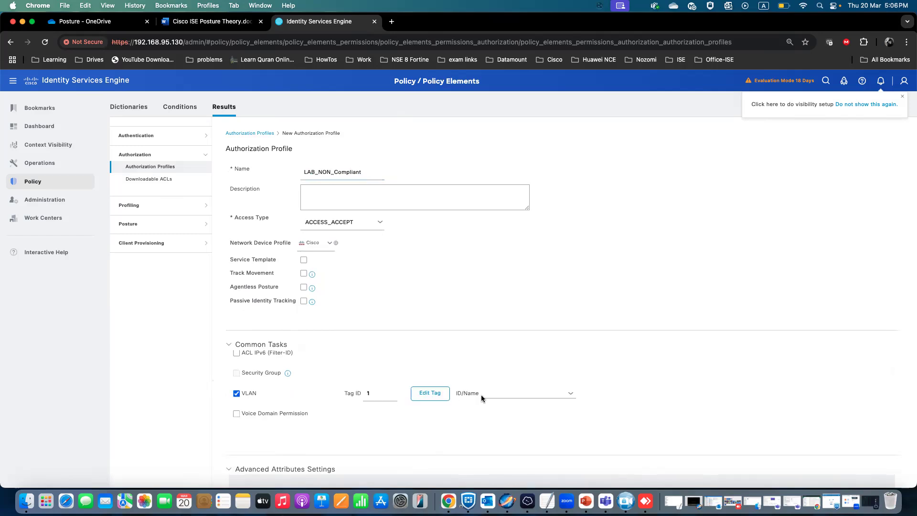
pyautogui.click(520, 394)
pyautogui.scroll(-10, 482, 362)
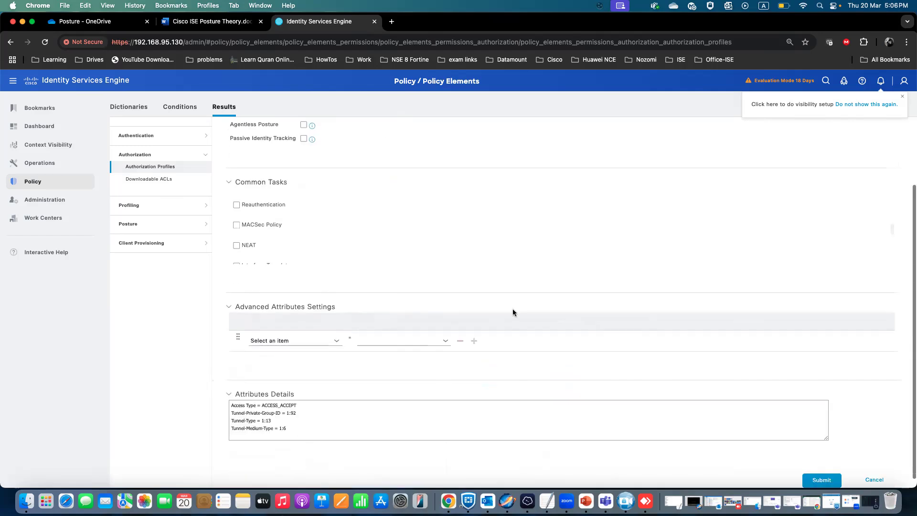
pyautogui.click(823, 479)
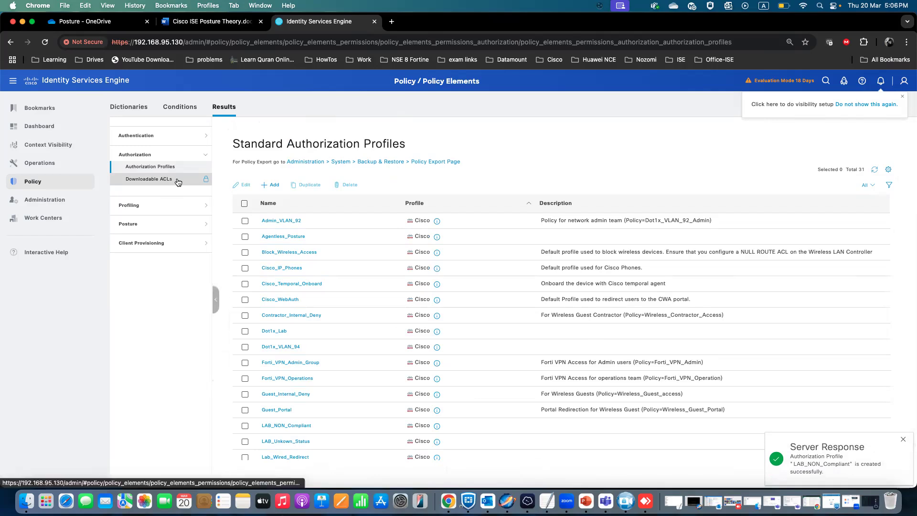
# Copy the DACL content of the existing Lab_Guest_Internal_deny downloadable ACL.
pyautogui.click(178, 180)
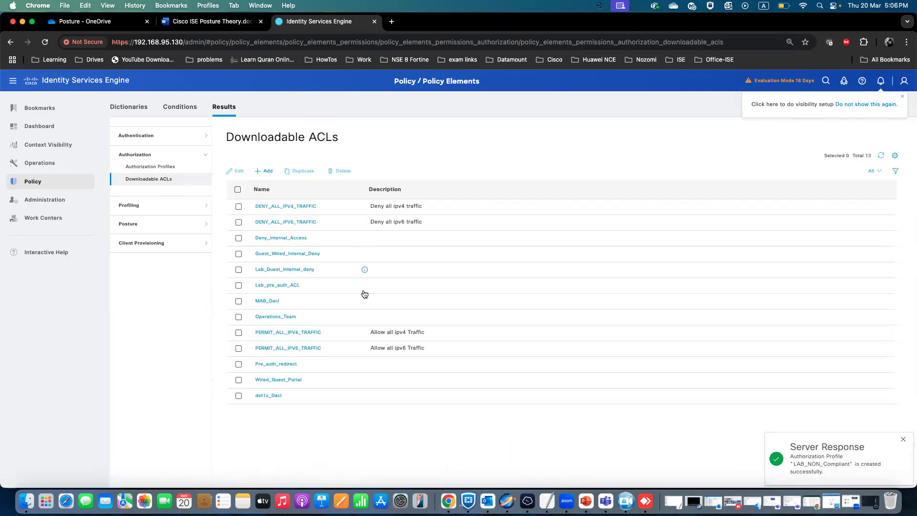
pyautogui.click(279, 269)
pyautogui.moveTo(353, 277); pyautogui.dragTo(299, 229)
pyautogui.rightClick(324, 255)
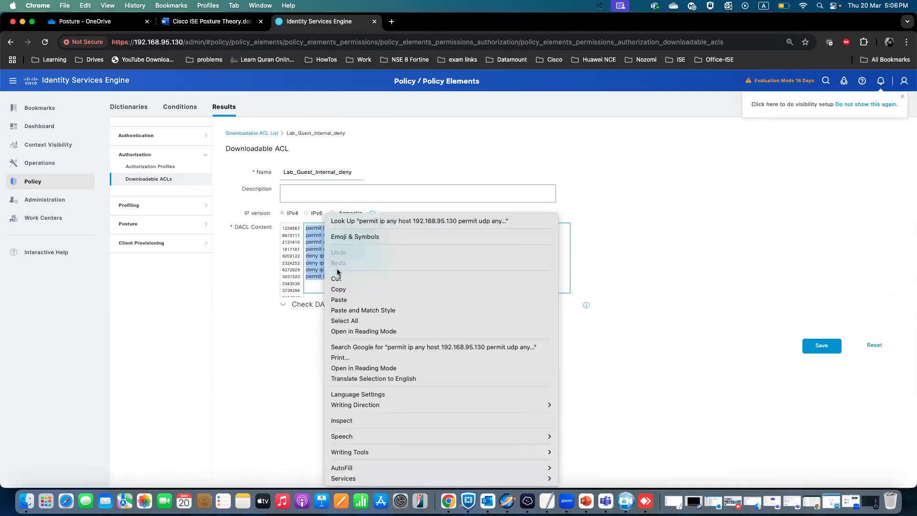
pyautogui.click(342, 290)
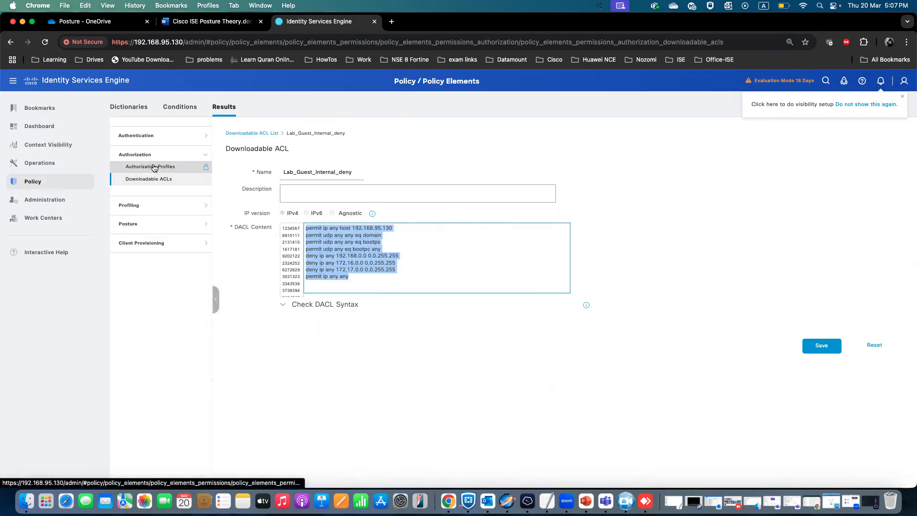
# Discard the open edit and add a new downloadable ACL named Non_Compl_DACL.
pyautogui.click(150, 180)
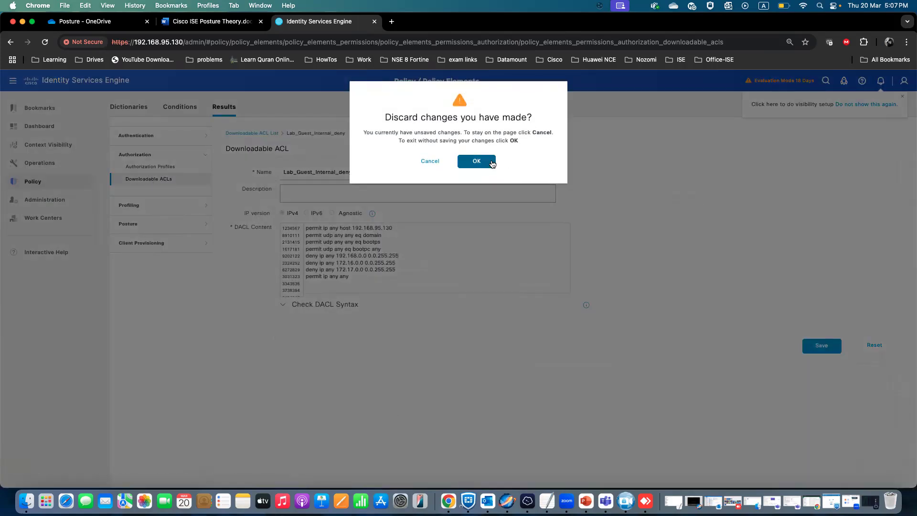
pyautogui.click(485, 162)
pyautogui.click(265, 171)
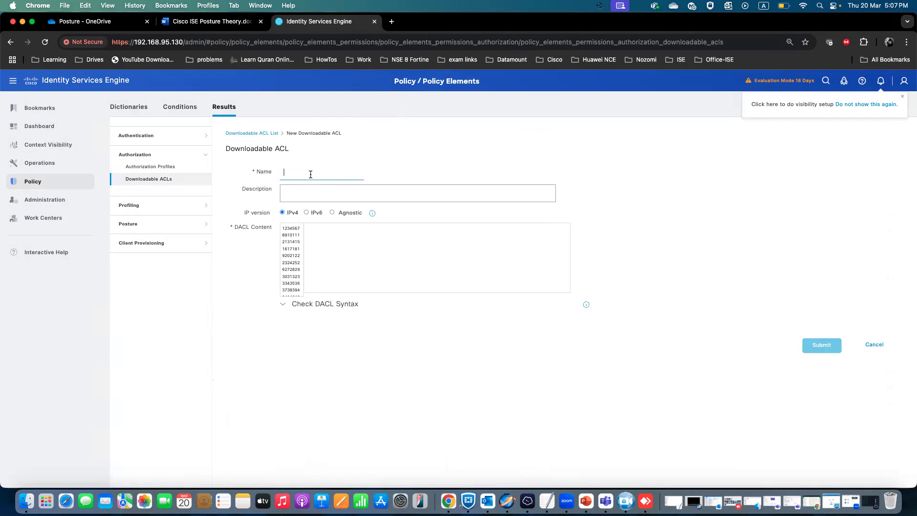
pyautogui.write('Non_Compl')
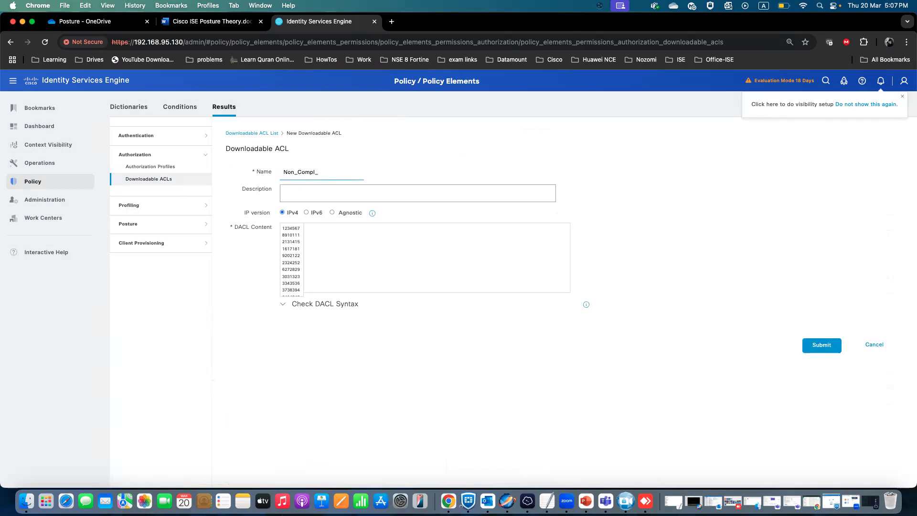
pyautogui.write('_DAC:L')
# Paste the copied rules as the DACL content and submit the new downloadable ACL.
pyautogui.click(331, 241)
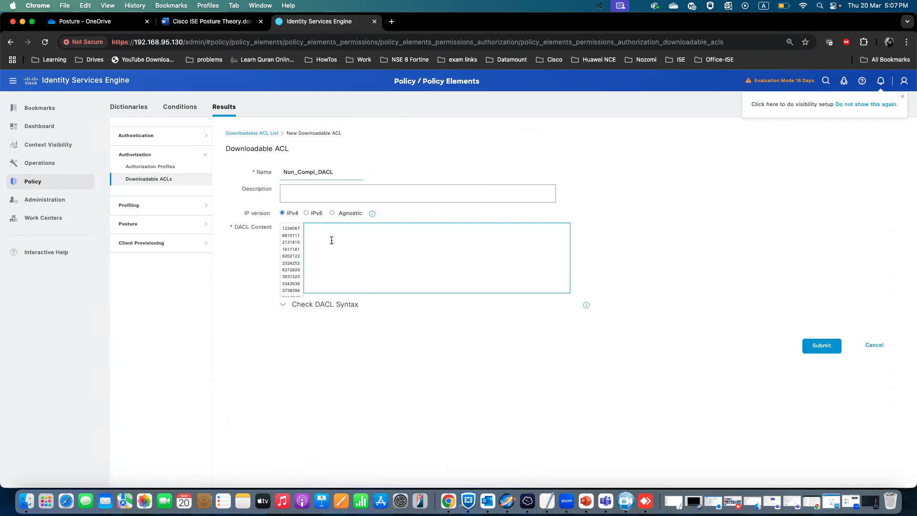
pyautogui.press('super+v')
pyautogui.click(820, 346)
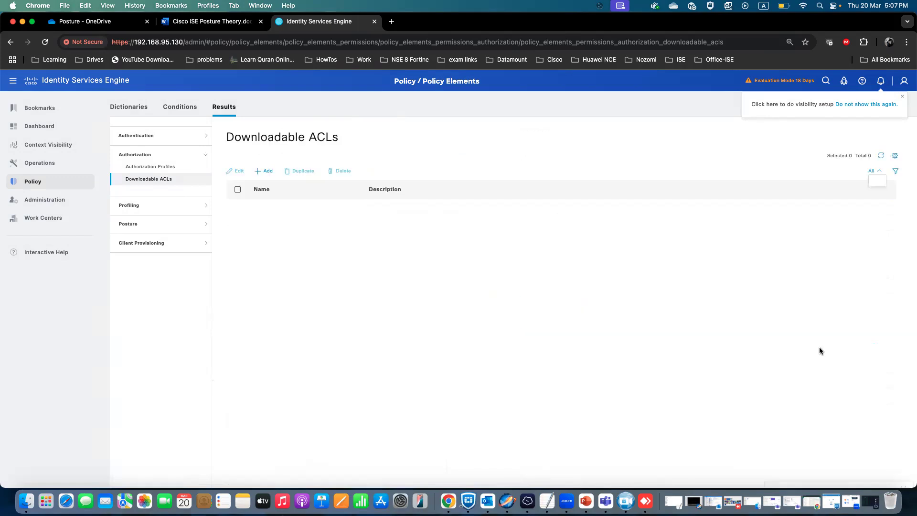
# Open the LAB_NON_Compliant authorization profile, enable DACL Name and select Non_Compl_DACL.
pyautogui.click(150, 167)
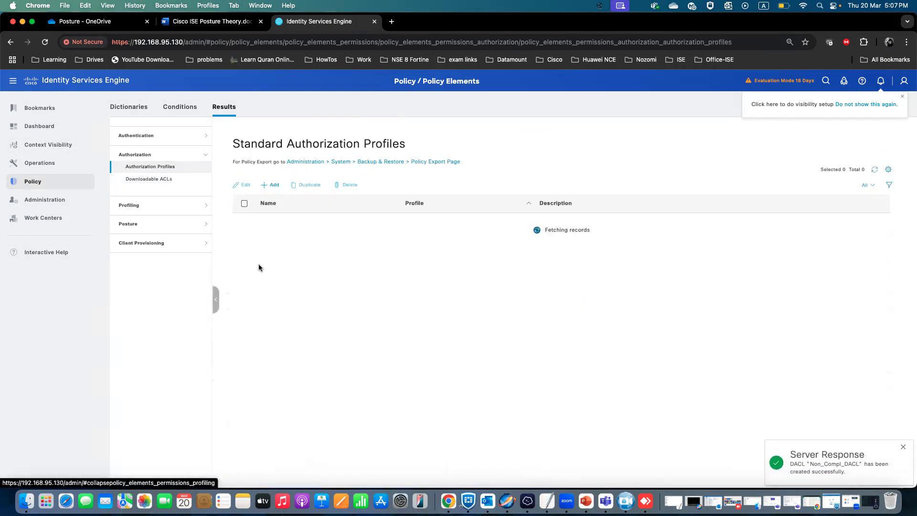
pyautogui.scroll(-5, 272, 283)
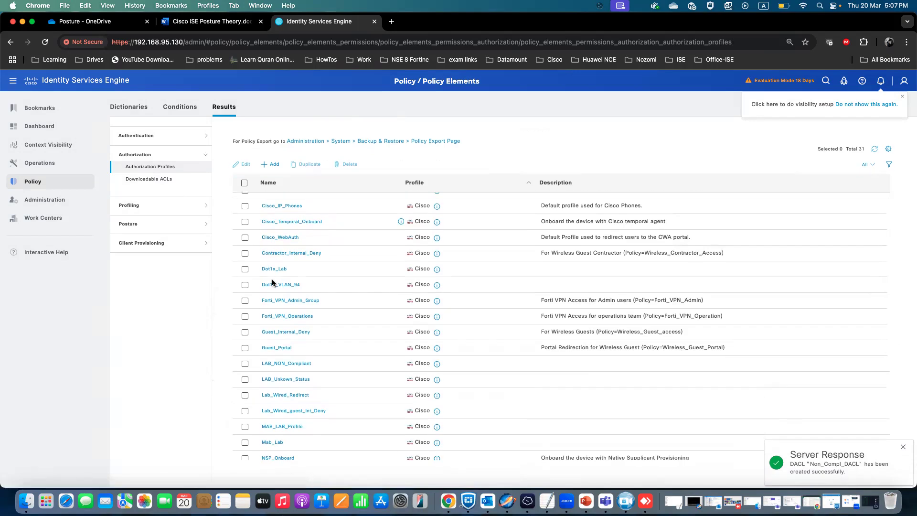
pyautogui.scroll(-2, 272, 283)
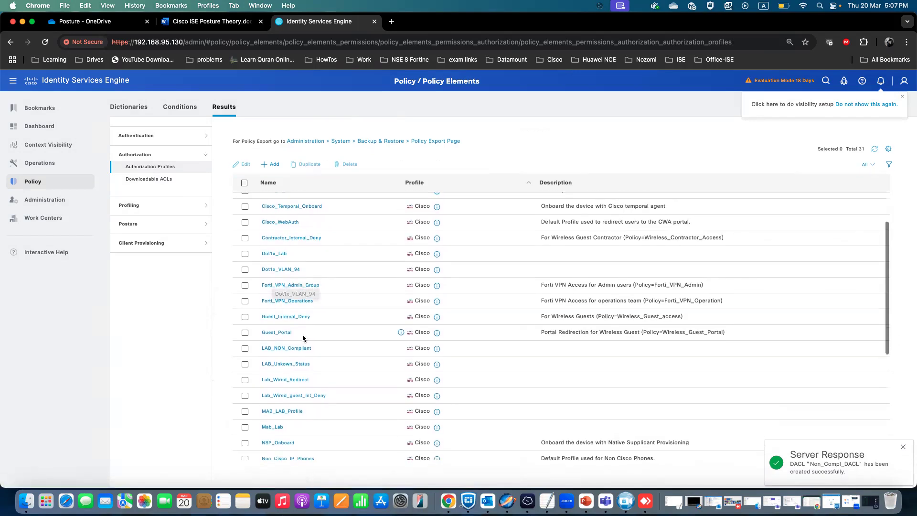
pyautogui.click(291, 341)
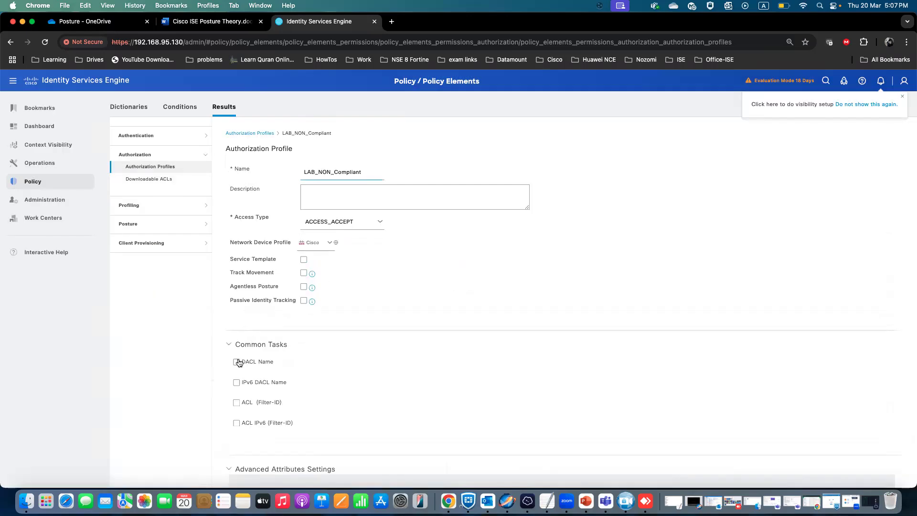
pyautogui.click(238, 362)
pyautogui.click(435, 365)
pyautogui.scroll(-5, 480, 332)
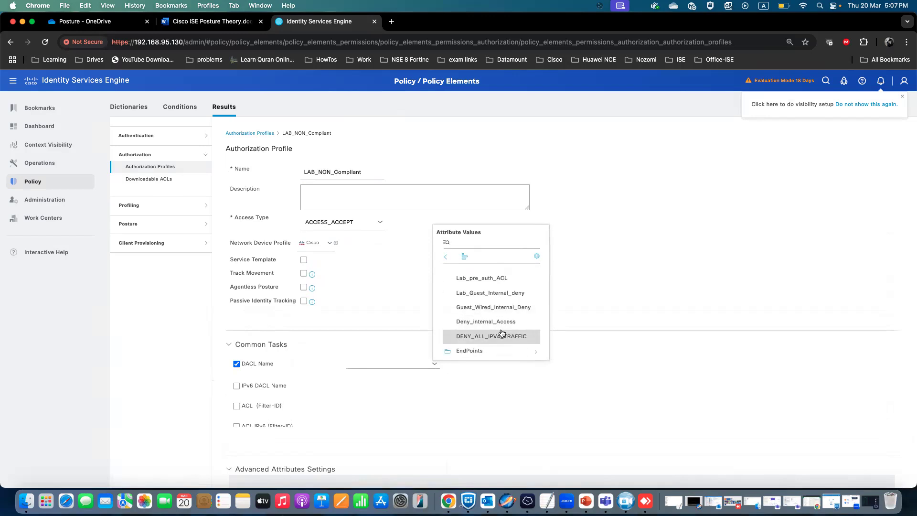
pyautogui.scroll(-2, 499, 326)
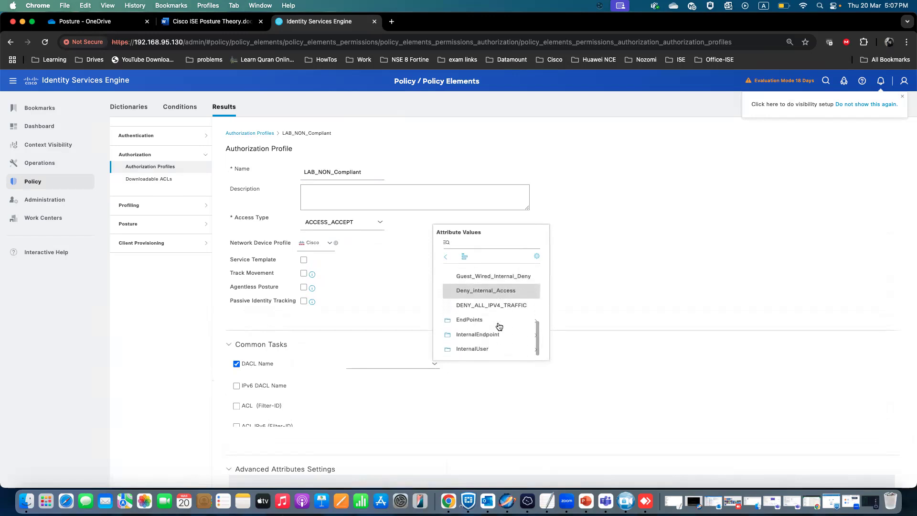
pyautogui.scroll(1, 500, 326)
pyautogui.scroll(3, 500, 327)
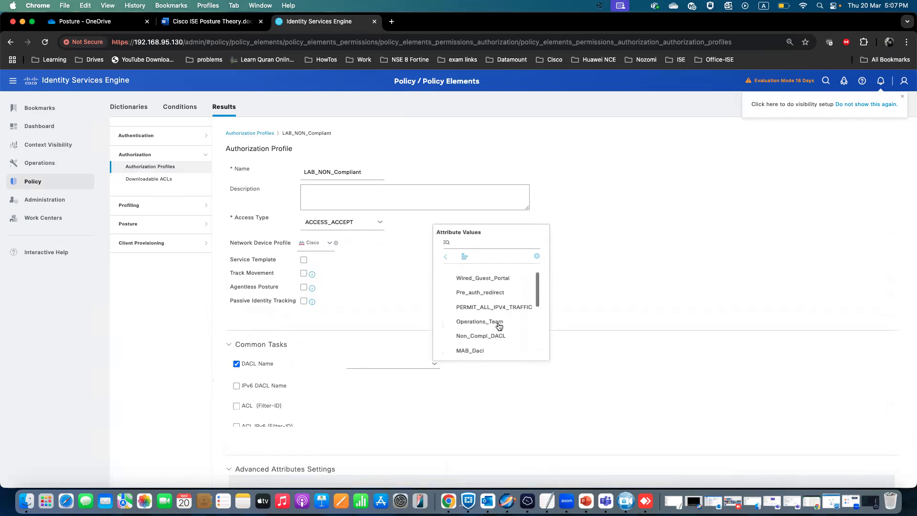
pyautogui.scroll(-5, 499, 327)
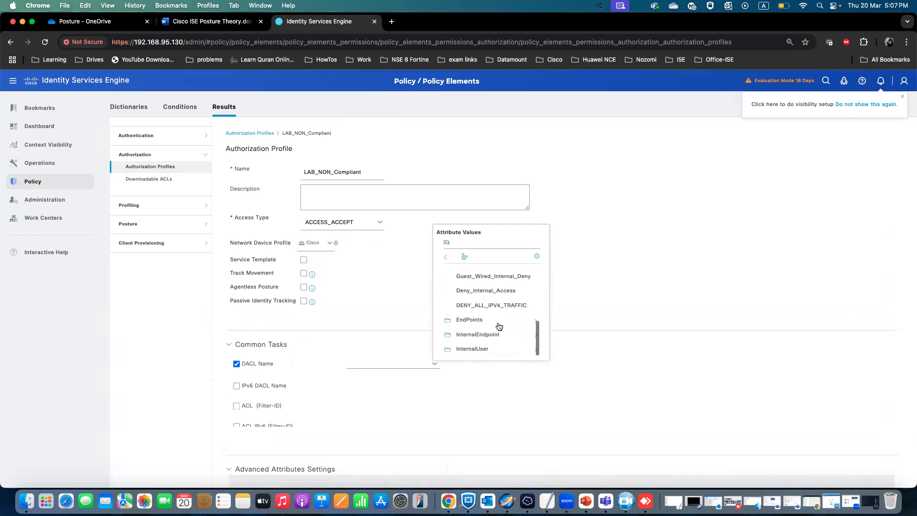
pyautogui.scroll(3, 489, 311)
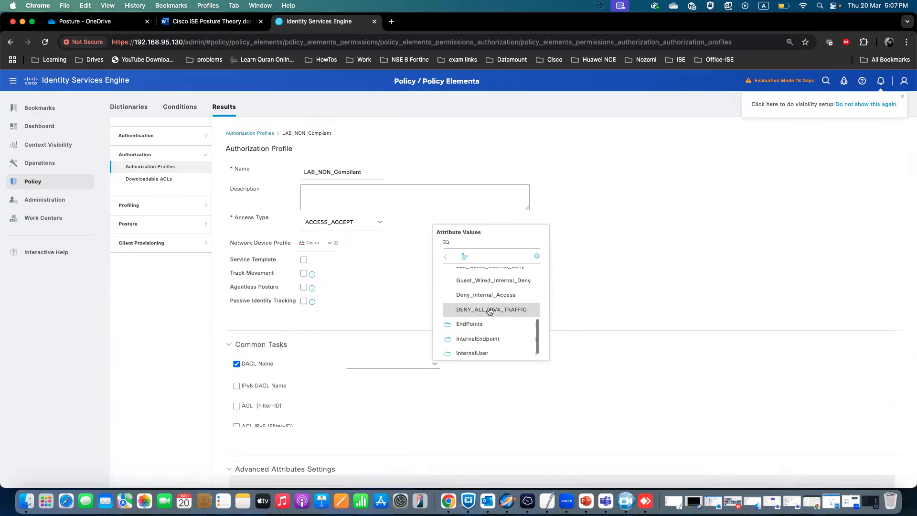
pyautogui.scroll(5, 490, 311)
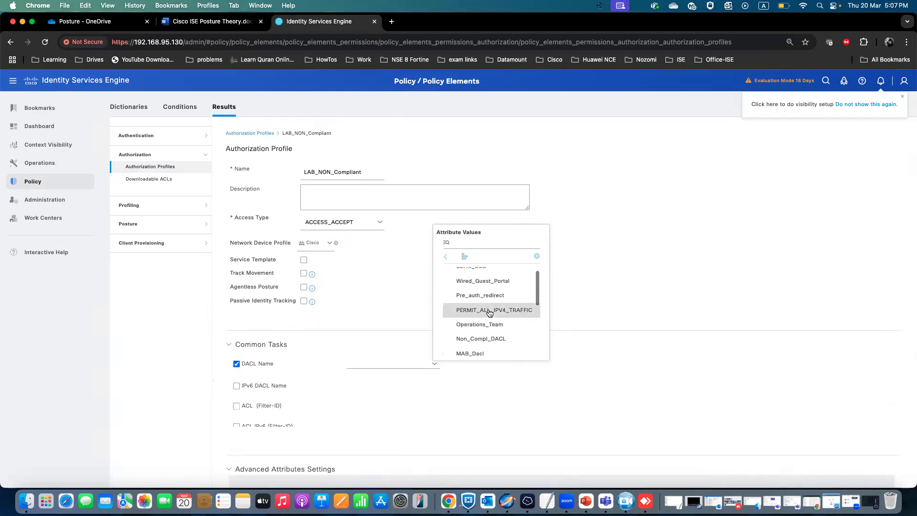
pyautogui.click(494, 338)
# Save the edited LAB_NON_Compliant authorization profile.
pyautogui.scroll(-3, 368, 339)
pyautogui.scroll(-5, 348, 317)
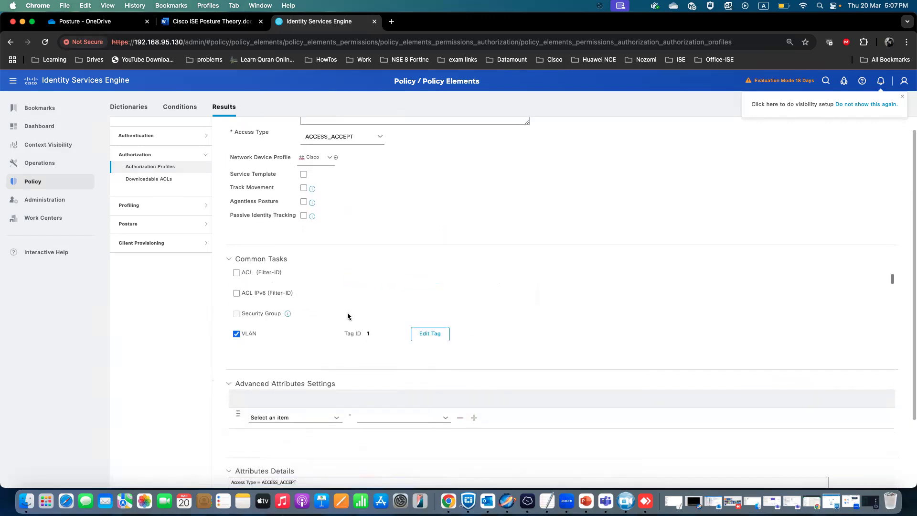
pyautogui.scroll(2, 348, 312)
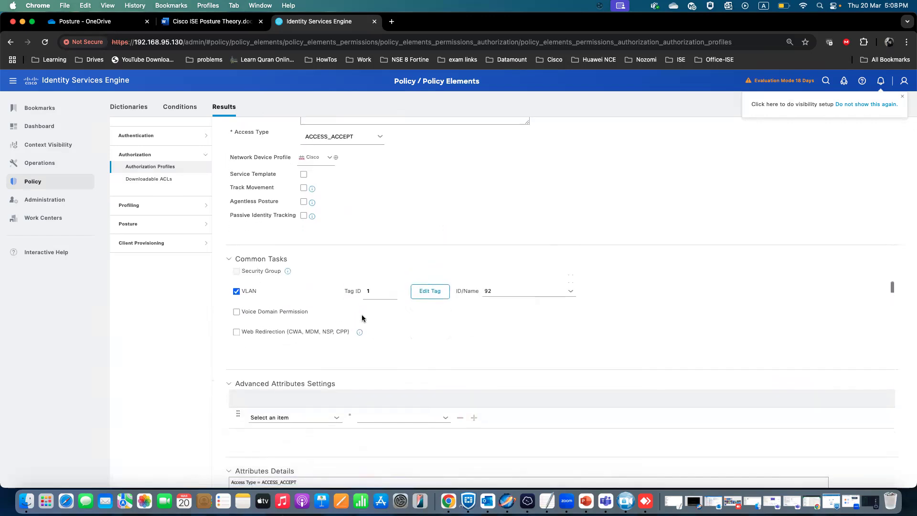
pyautogui.moveTo(493, 291); pyautogui.dragTo(485, 291)
pyautogui.scroll(-2, 423, 287)
pyautogui.scroll(3, 423, 284)
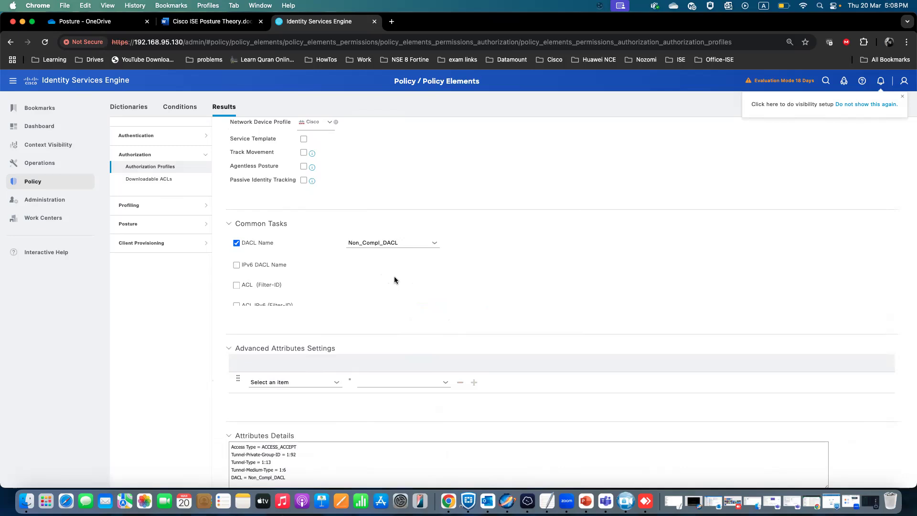
pyautogui.scroll(-10, 424, 298)
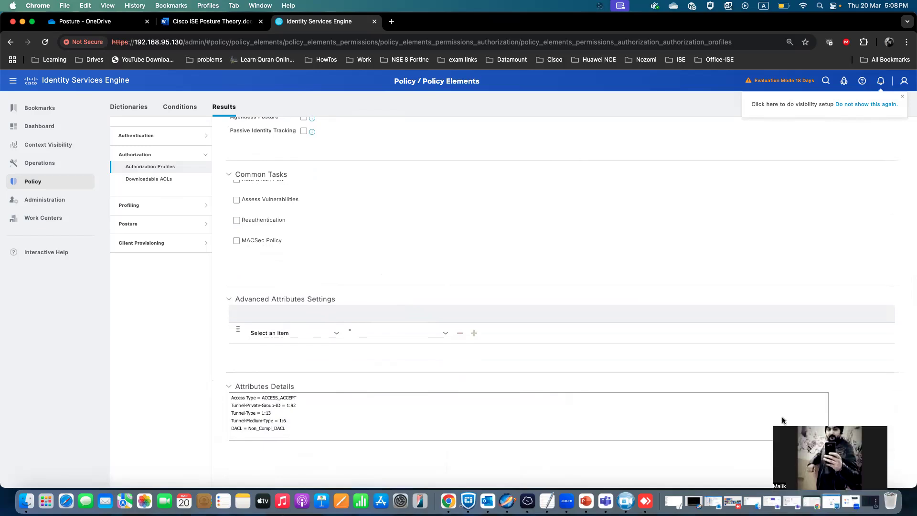
pyautogui.click(828, 481)
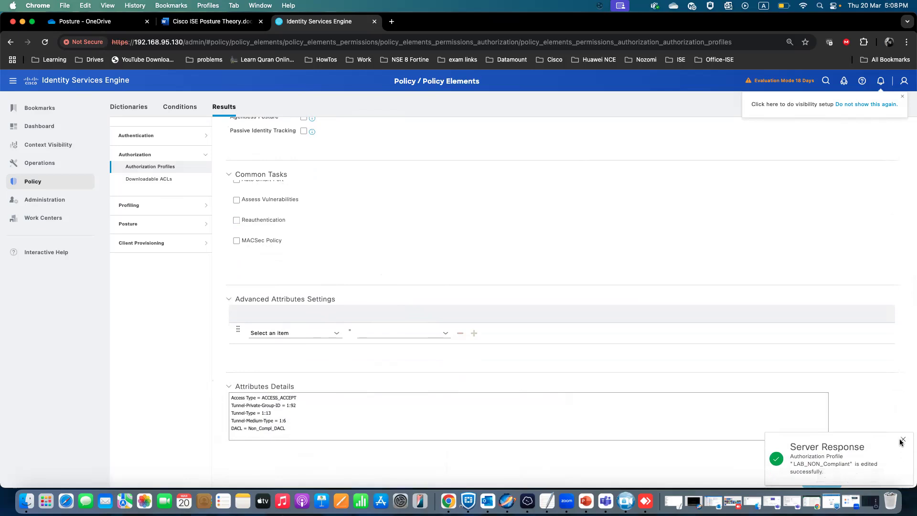
# Add a new authorization profile named LAB_Compliant.
pyautogui.click(901, 440)
pyautogui.click(164, 168)
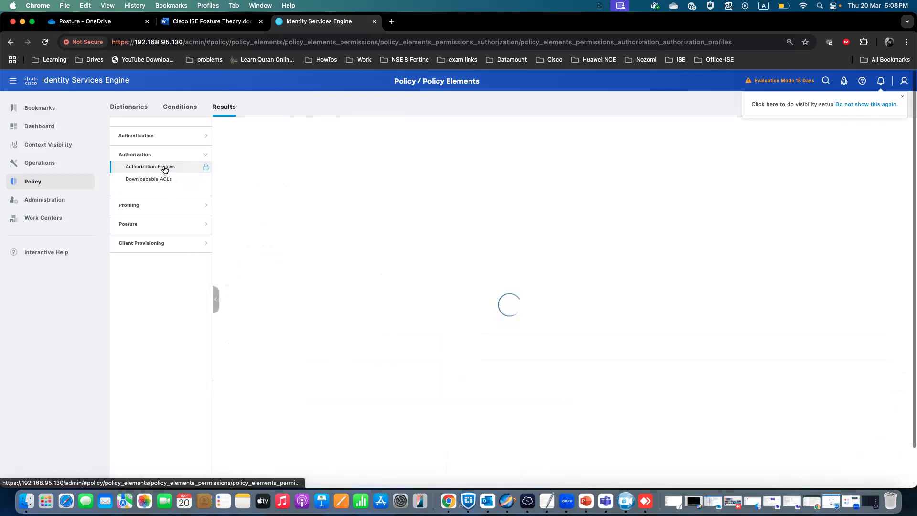
pyautogui.click(276, 185)
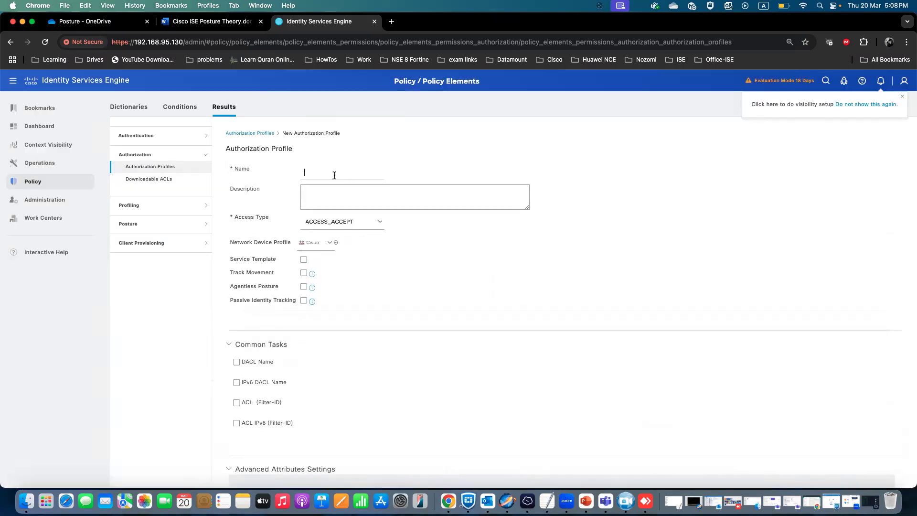
pyautogui.click(334, 175)
pyautogui.write('LAB_COm')
# Enable VLAN with ID/Name 92 in LAB_Compliant and submit the profile.
pyautogui.scroll(-3, 256, 387)
pyautogui.click(236, 387)
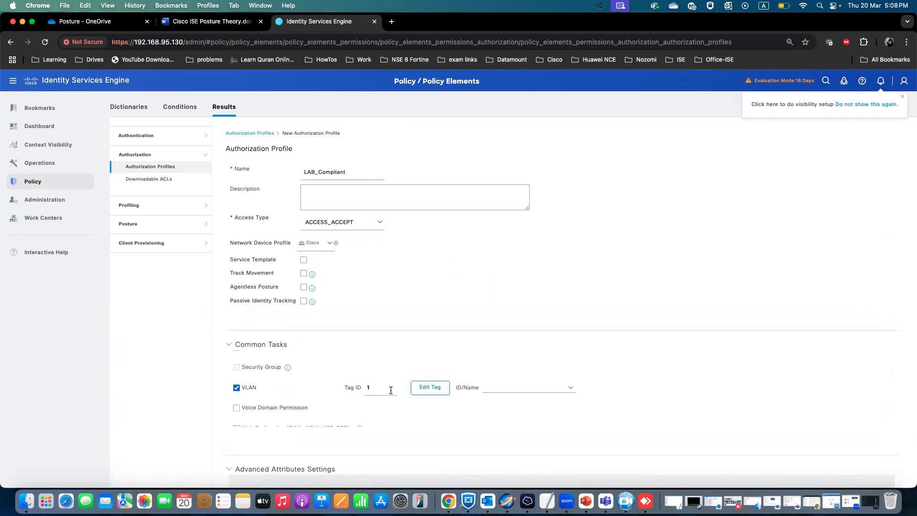
pyautogui.click(492, 387)
pyautogui.scroll(-10, 495, 359)
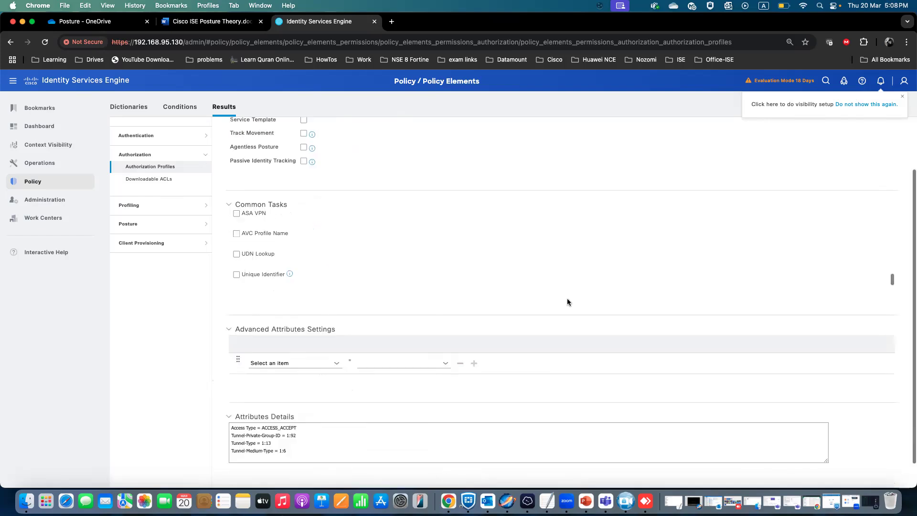
pyautogui.click(821, 480)
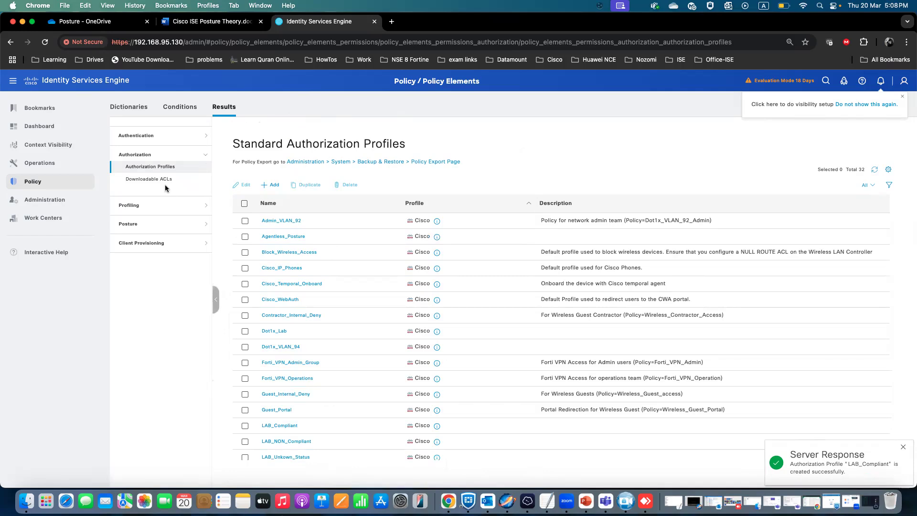
# Enable the Dot1x_Lab policy set and save the policy sets.
pyautogui.moveTo(43, 186)
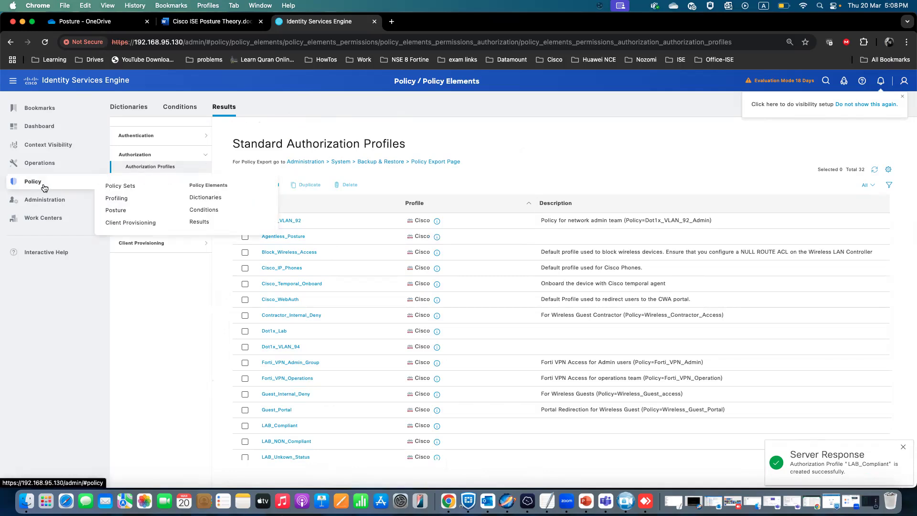
pyautogui.click(115, 187)
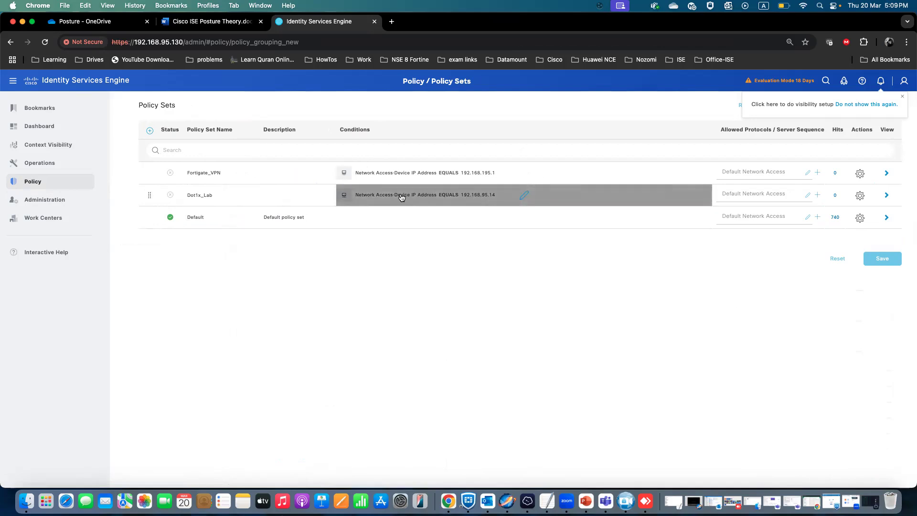
pyautogui.click(171, 196)
pyautogui.click(182, 213)
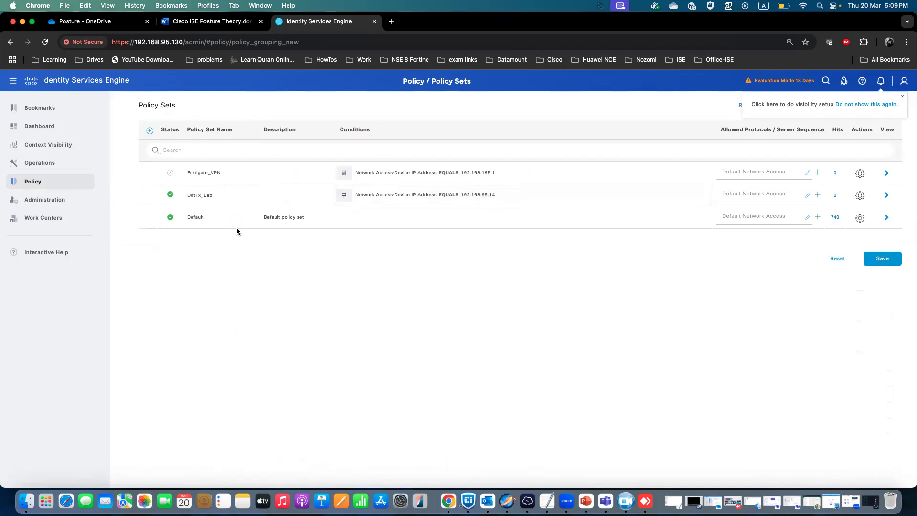
pyautogui.click(882, 258)
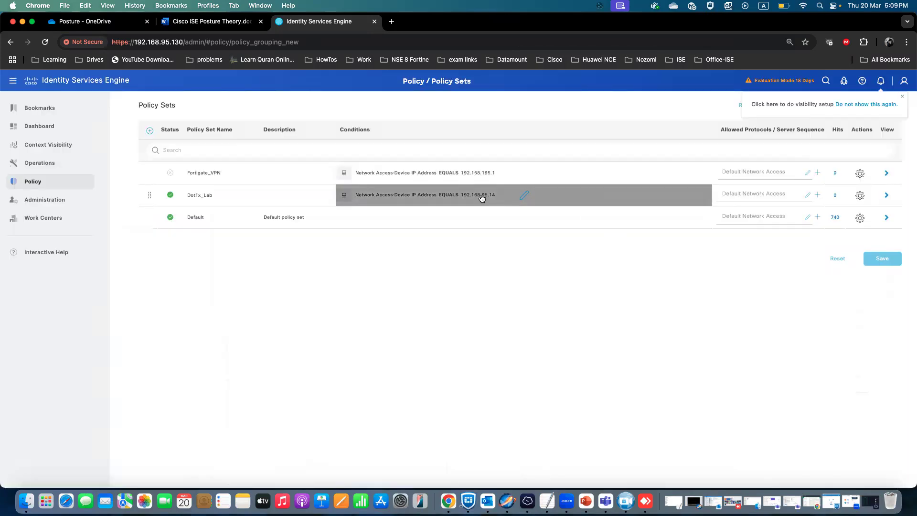
# Open the Dot1x_Lab policy set and expand its authentication policy.
pyautogui.click(886, 195)
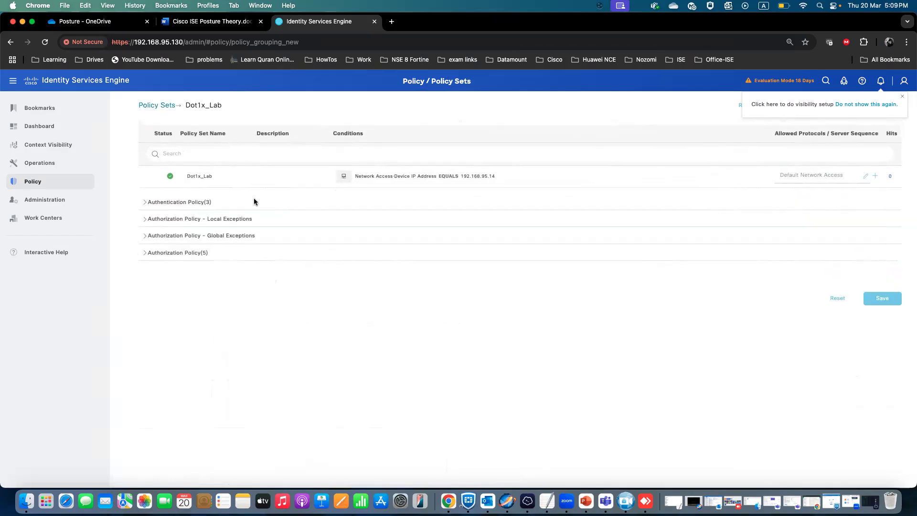
pyautogui.click(146, 203)
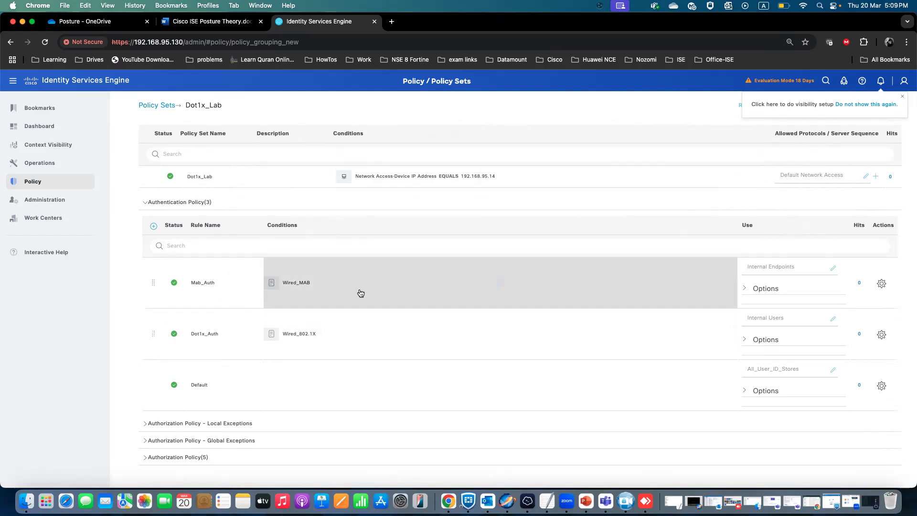
# Add a new authentication rule named LAB_Posture_Dot1x at the top of the Dot1x_Lab authentication policy.
pyautogui.click(153, 228)
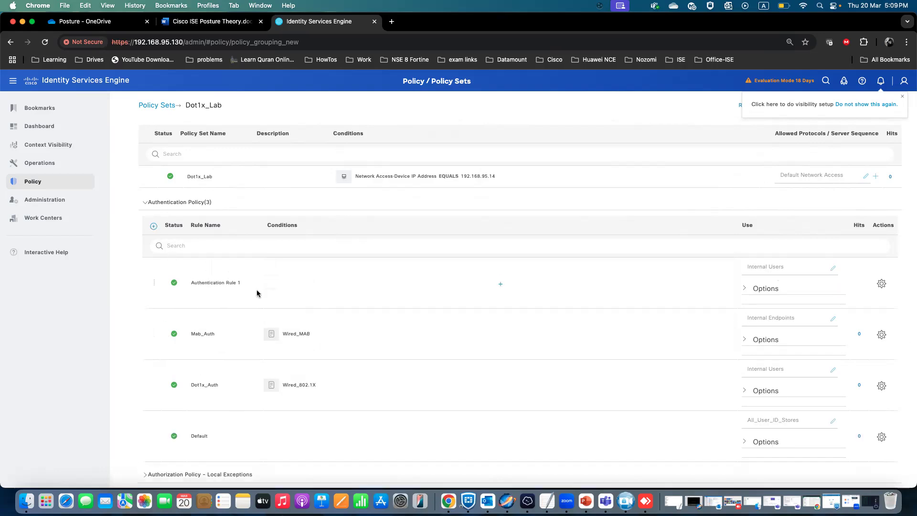
pyautogui.moveTo(244, 282); pyautogui.dragTo(190, 282)
pyautogui.write('Posture_Dot1x')
# Set LAB_Posture_Dot1x's condition to Wired_802.1X AND Wireless_802.1X and save the policy set.
pyautogui.click(500, 284)
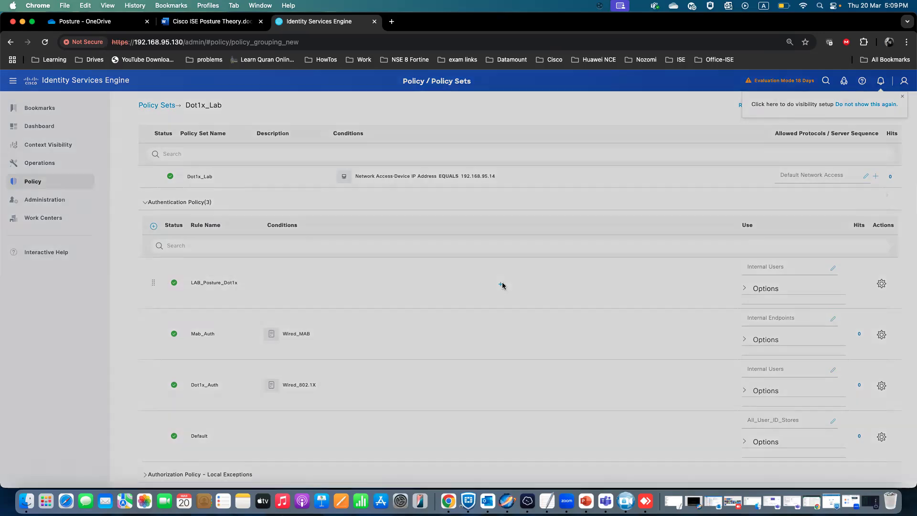
pyautogui.scroll(-1, 194, 338)
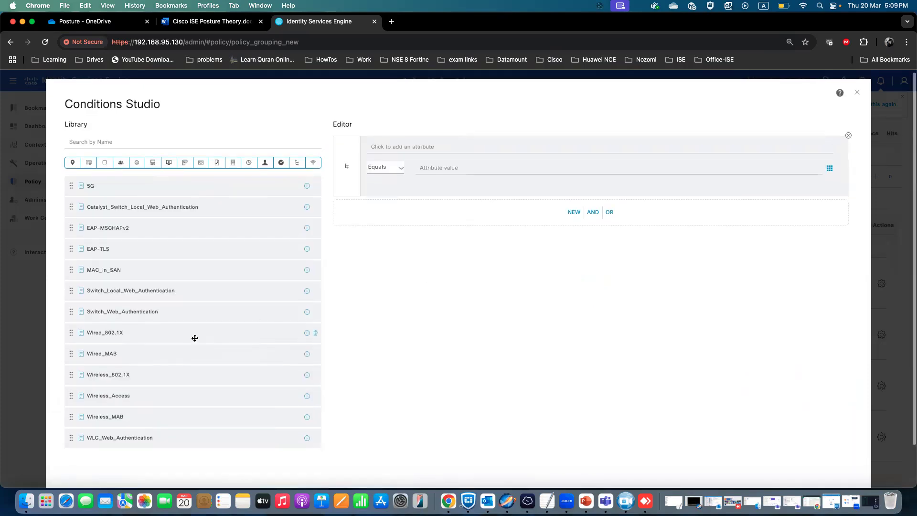
pyautogui.moveTo(139, 324); pyautogui.dragTo(530, 142)
pyautogui.moveTo(98, 324); pyautogui.dragTo(583, 205)
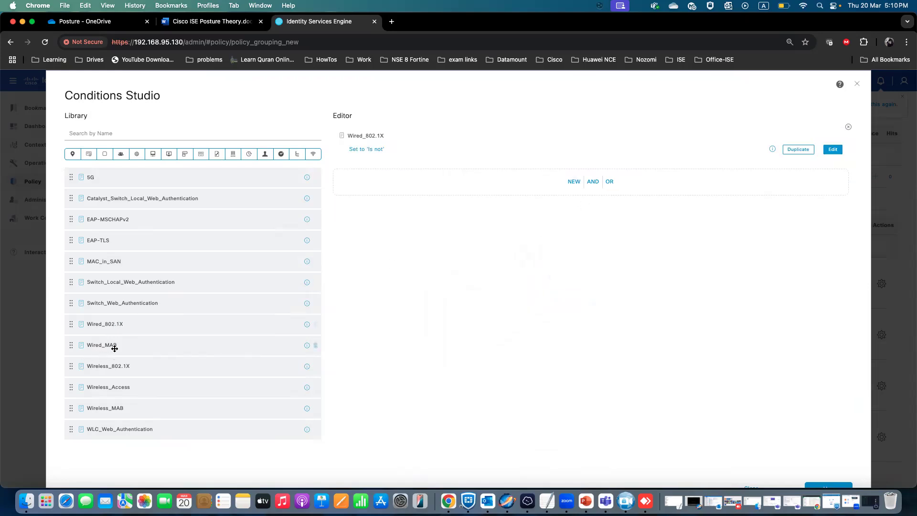
pyautogui.moveTo(110, 367); pyautogui.dragTo(502, 186)
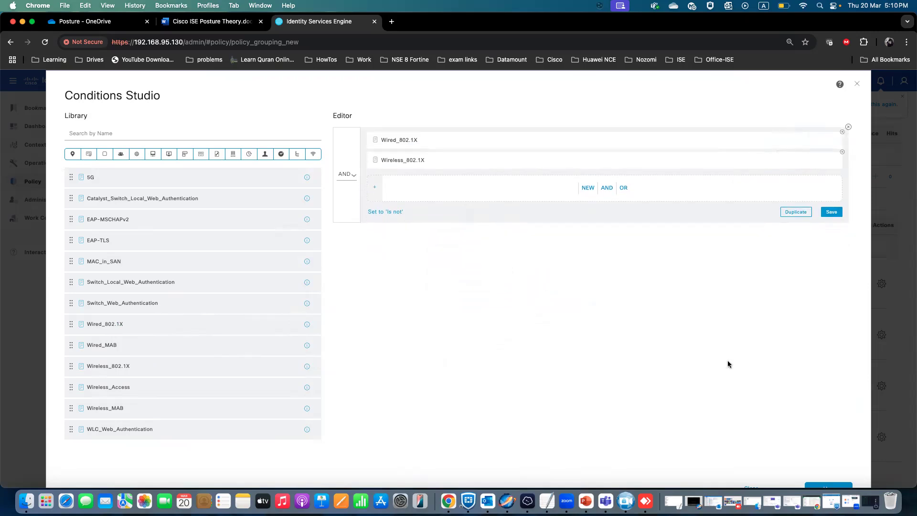
pyautogui.scroll(-2, 735, 370)
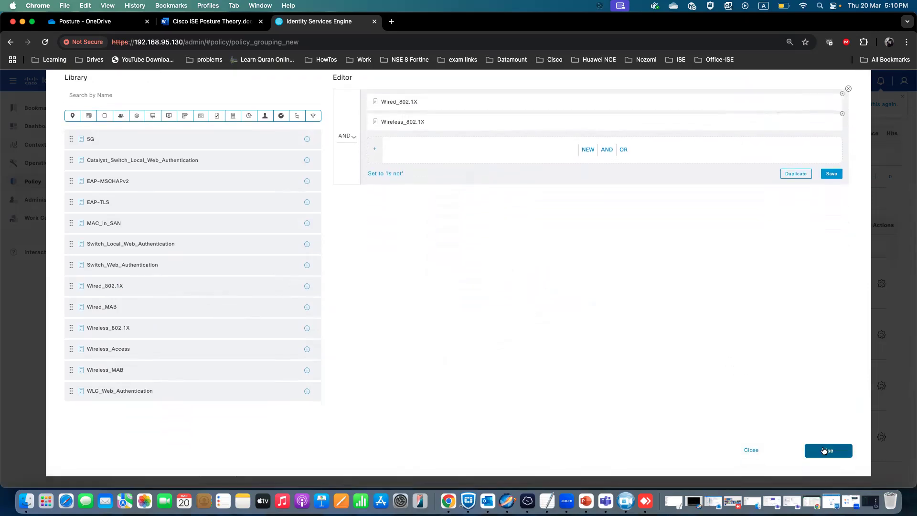
pyautogui.click(824, 451)
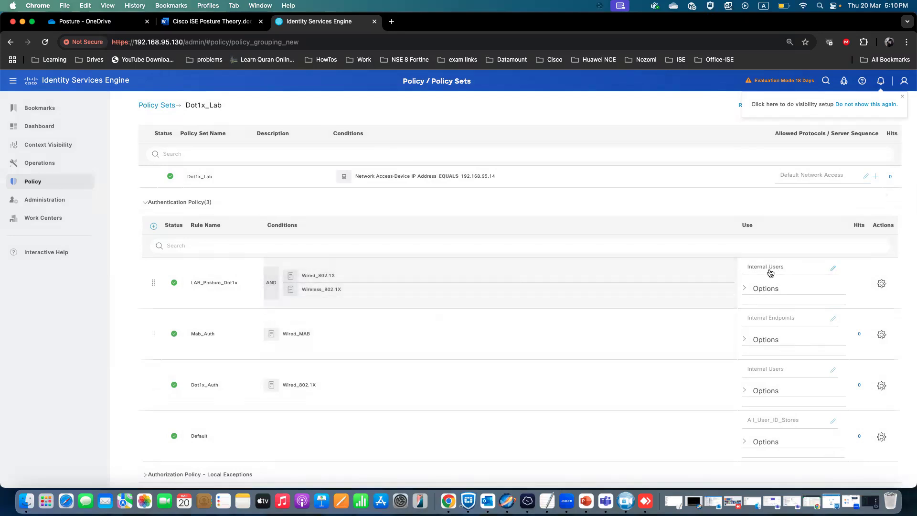
pyautogui.scroll(-3, 486, 346)
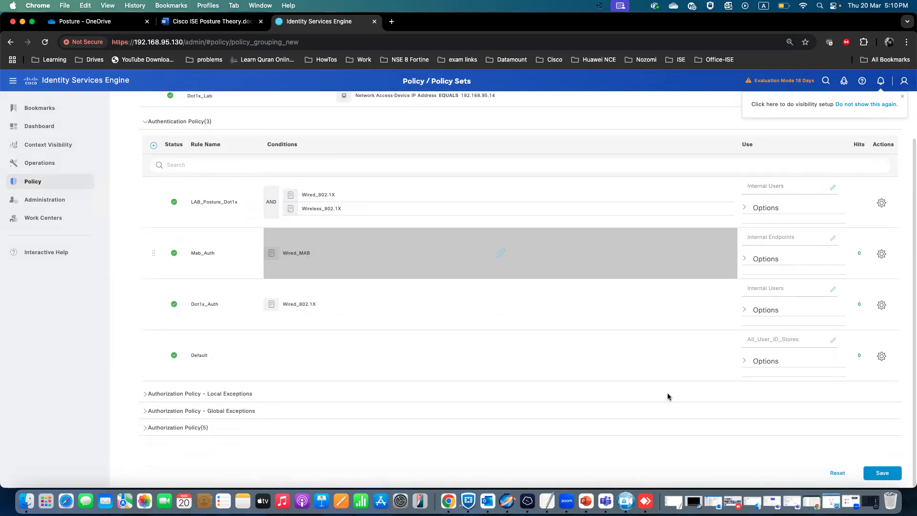
pyautogui.click(882, 473)
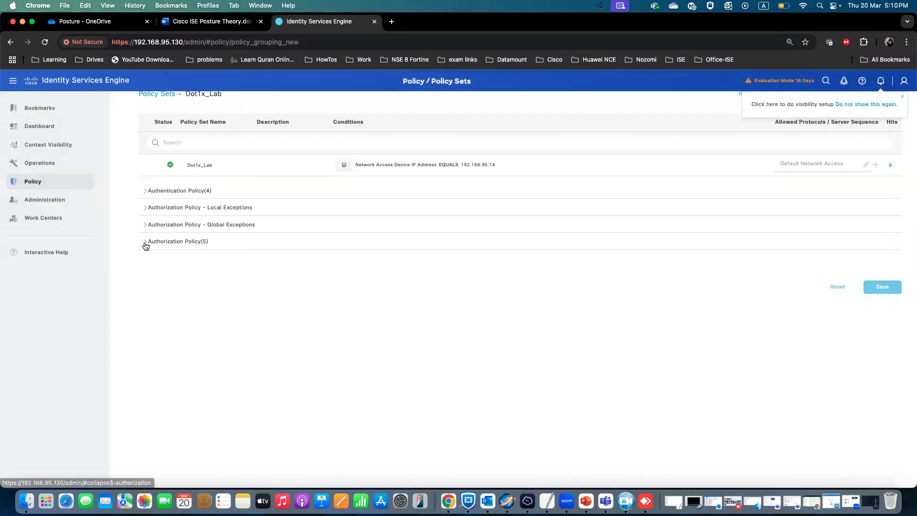
# Expand the authorization policy and add a new rule named Lab_Unknown_Posture at the top.
pyautogui.click(146, 244)
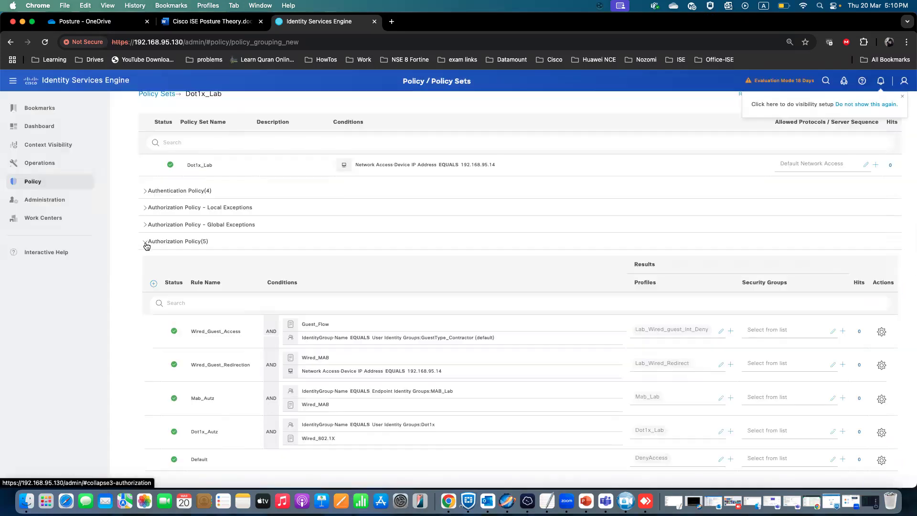
pyautogui.click(153, 284)
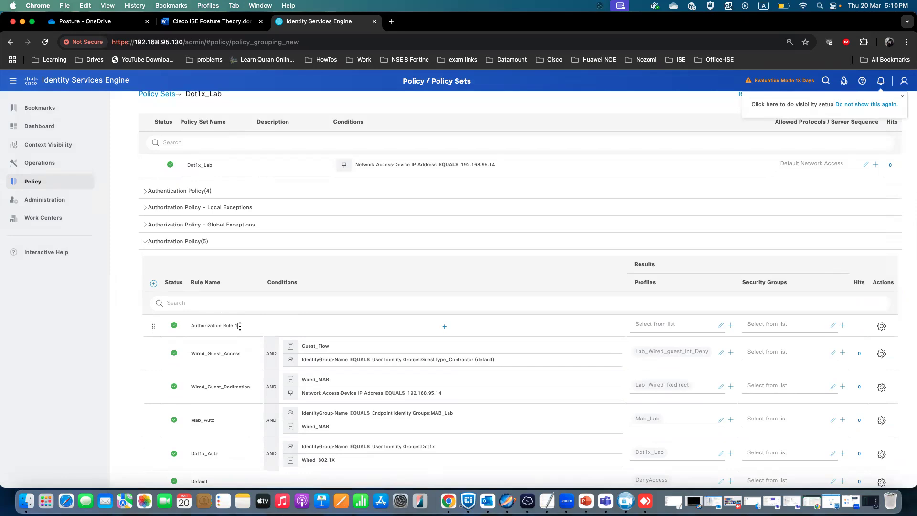
pyautogui.moveTo(233, 326); pyautogui.dragTo(195, 326)
pyautogui.write('Lab_Unknown_Posture')
# Set Lab_Unknown_Posture's condition to Wired_802.1X AND Wireless_802.1X AND Compliance_Unknown_Devices.
pyautogui.click(445, 327)
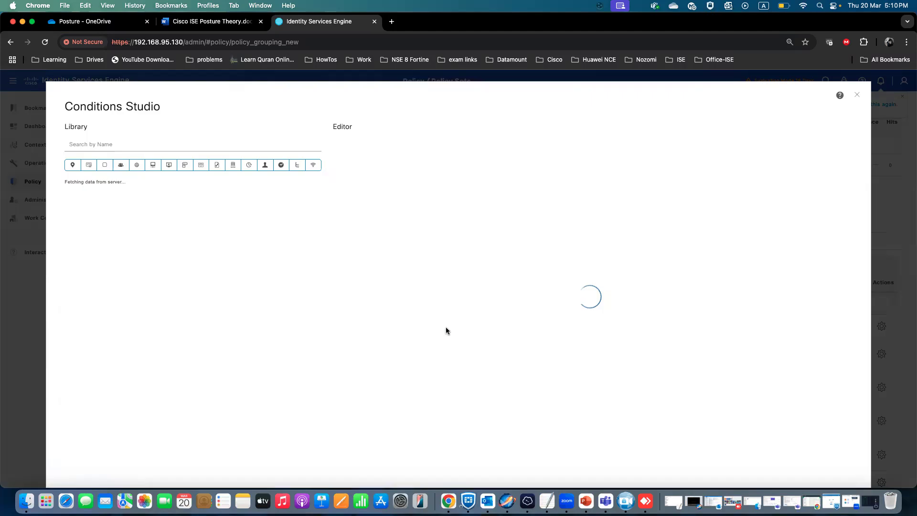
pyautogui.scroll(-5, 132, 396)
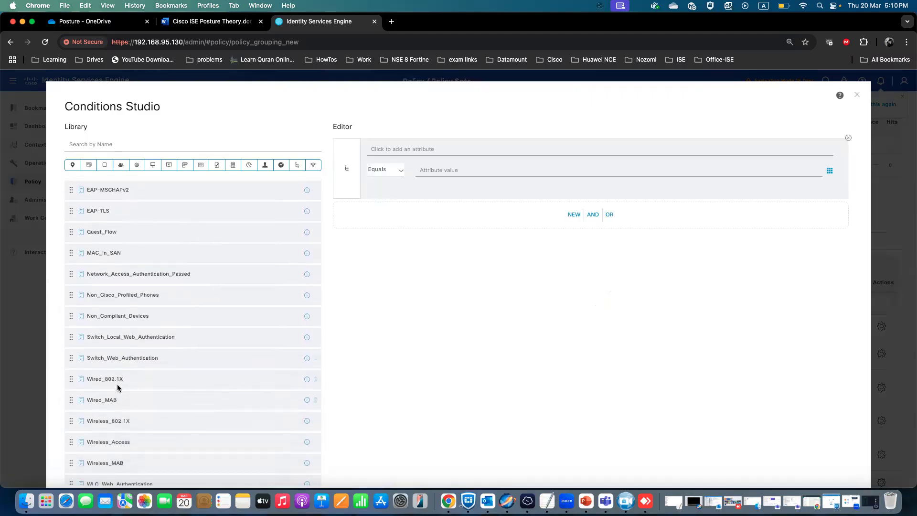
pyautogui.moveTo(101, 379); pyautogui.dragTo(575, 217)
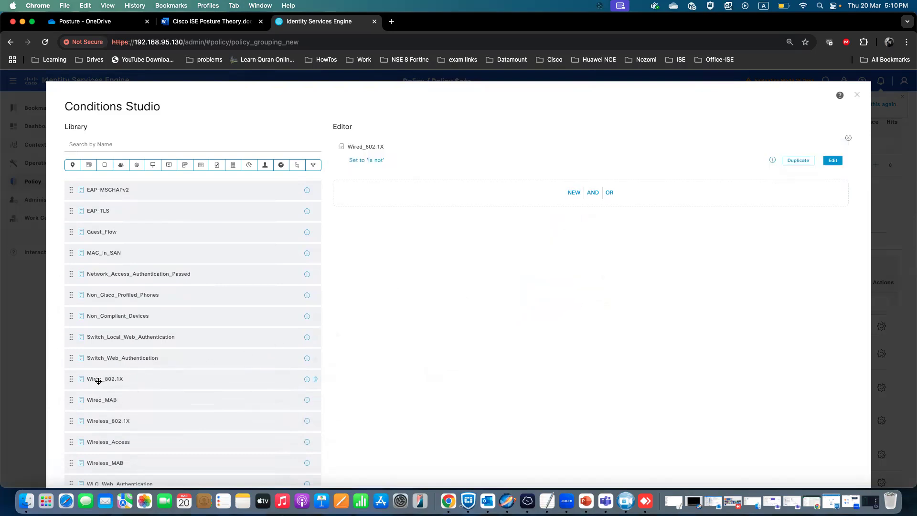
pyautogui.moveTo(101, 420); pyautogui.dragTo(564, 189)
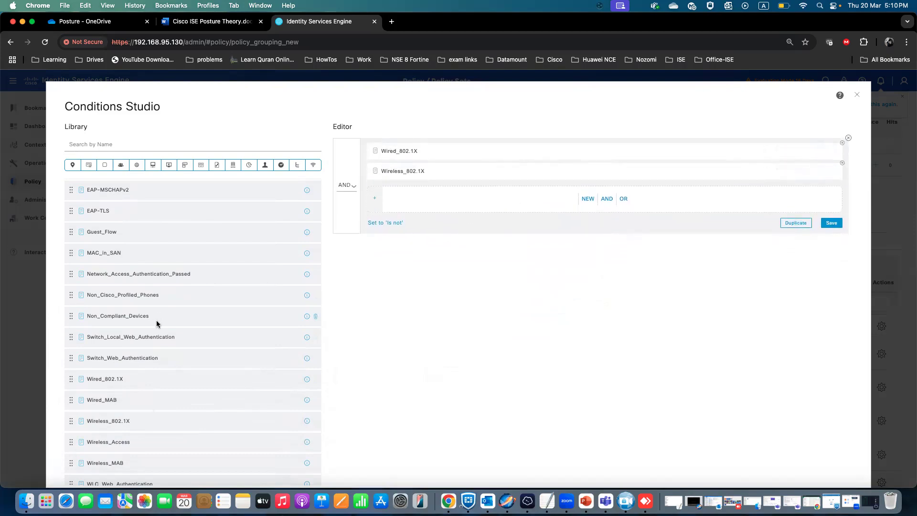
pyautogui.scroll(-1, 157, 324)
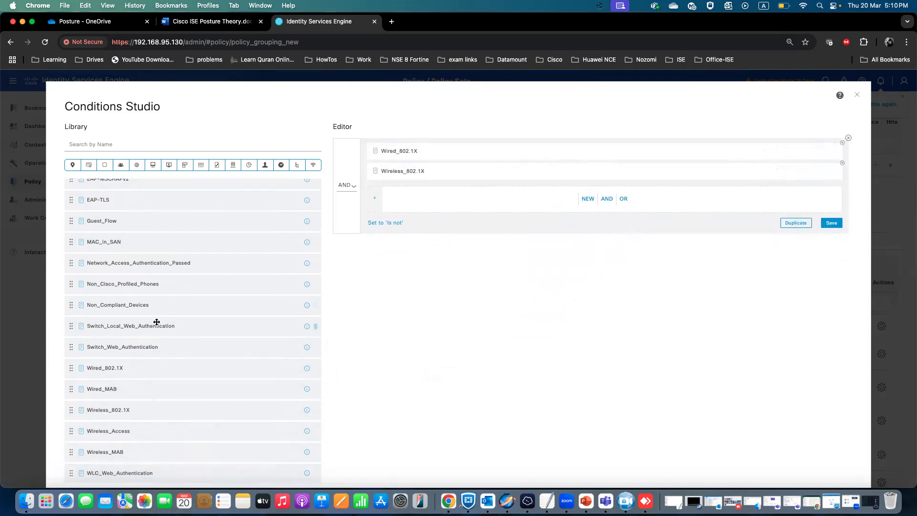
pyautogui.scroll(-2, 157, 322)
pyautogui.scroll(5, 157, 322)
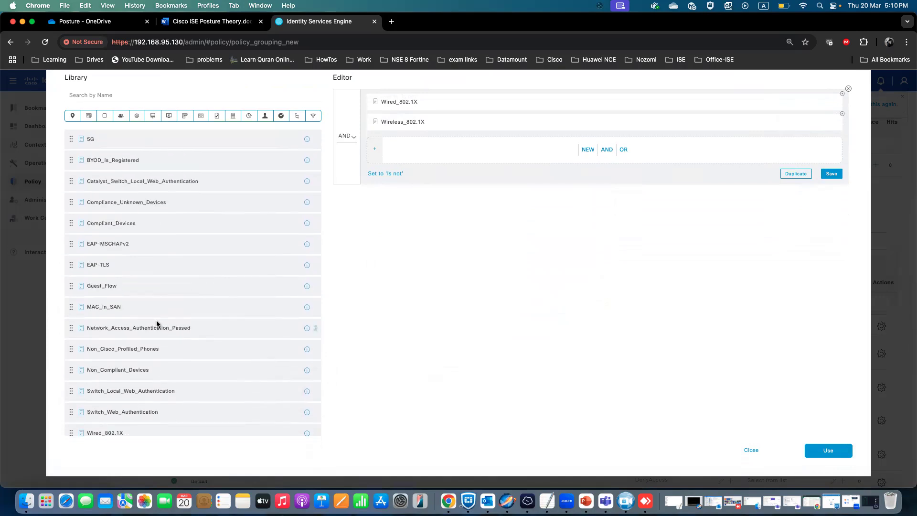
pyautogui.scroll(2, 157, 323)
pyautogui.scroll(-1, 156, 322)
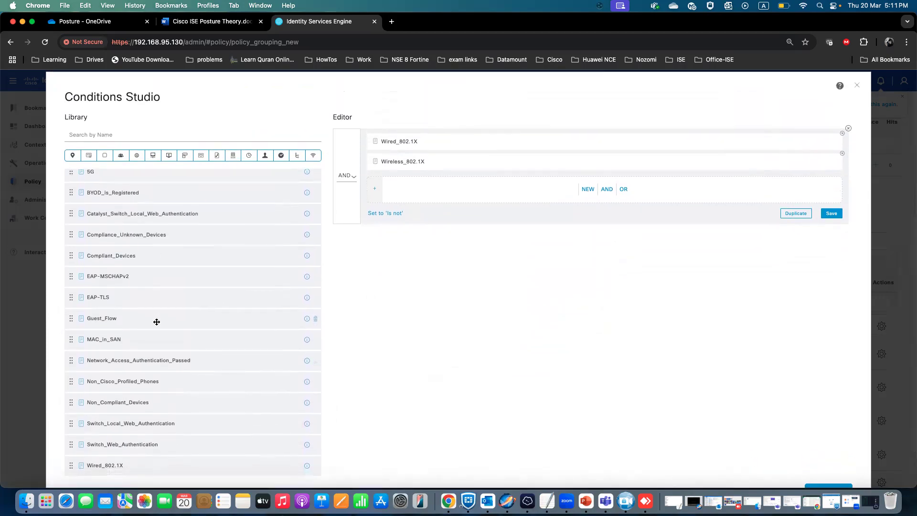
pyautogui.scroll(-3, 157, 322)
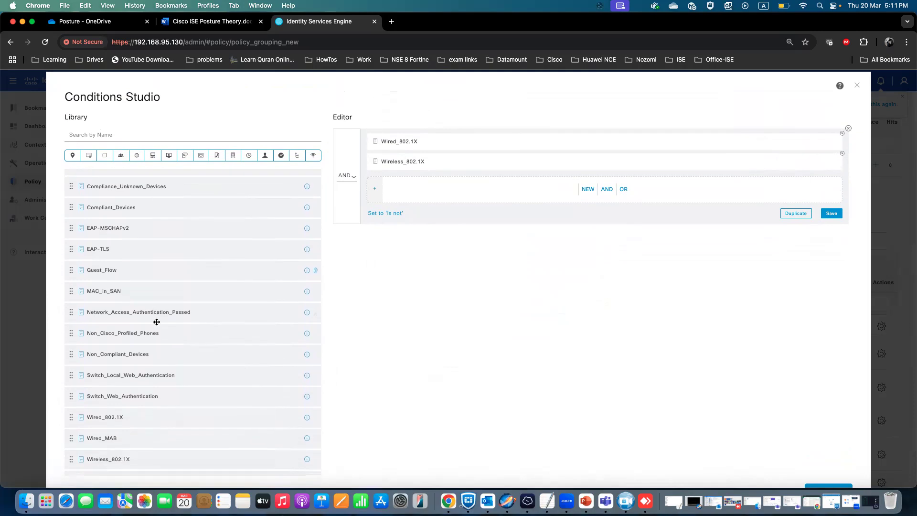
pyautogui.scroll(-2, 157, 323)
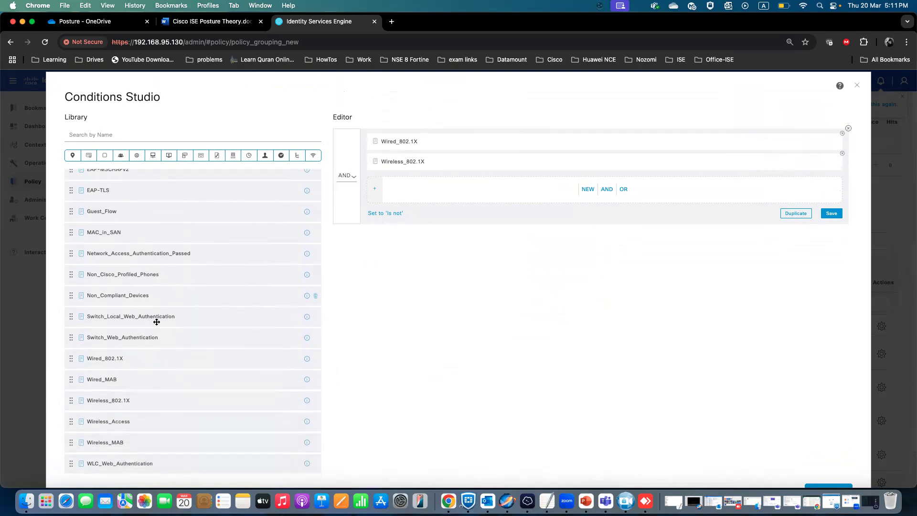
pyautogui.scroll(5, 157, 322)
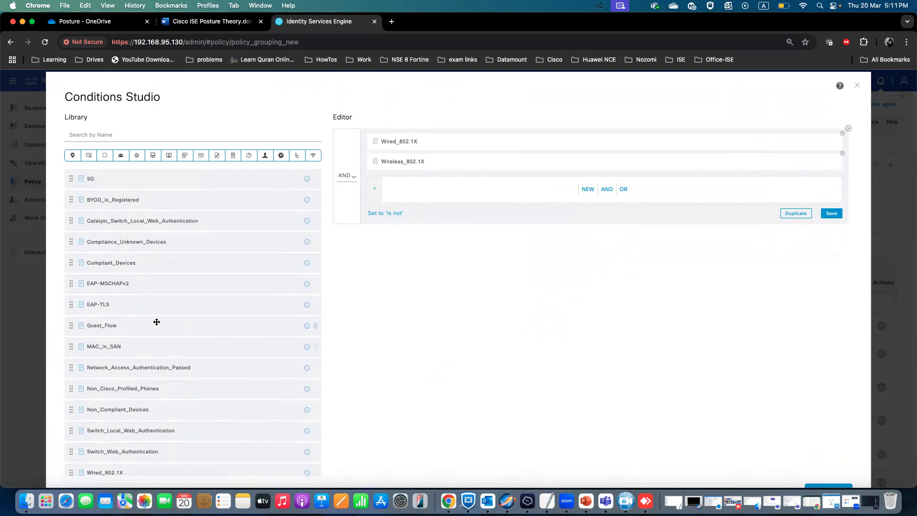
pyautogui.scroll(1, 156, 322)
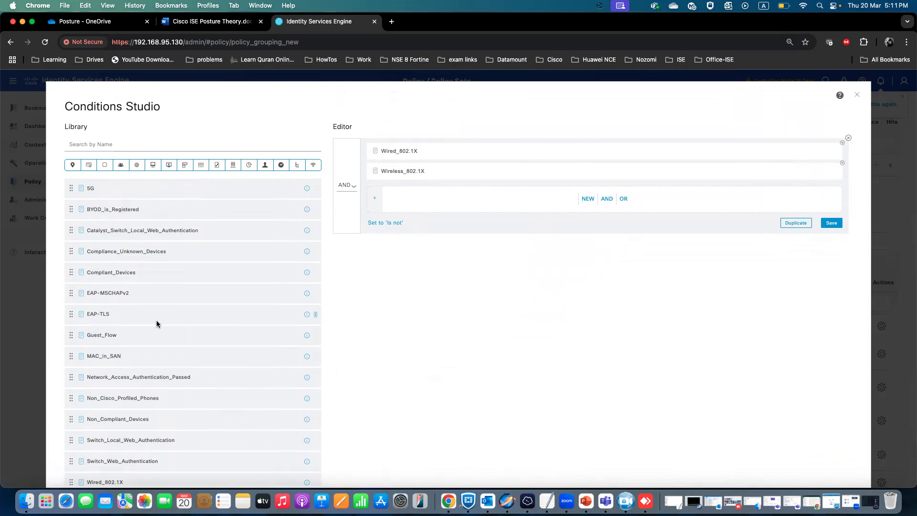
pyautogui.scroll(-2, 157, 323)
pyautogui.moveTo(120, 221); pyautogui.dragTo(518, 199)
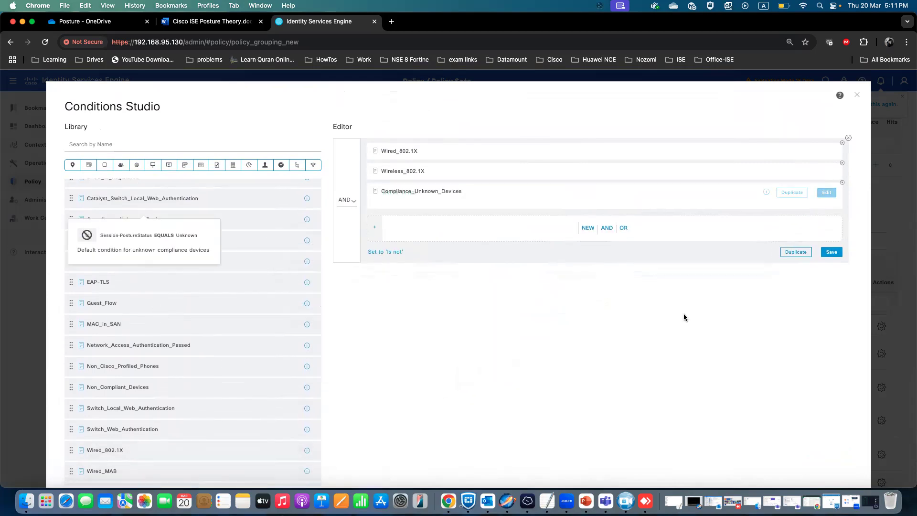
pyautogui.scroll(-2, 693, 319)
pyautogui.click(827, 447)
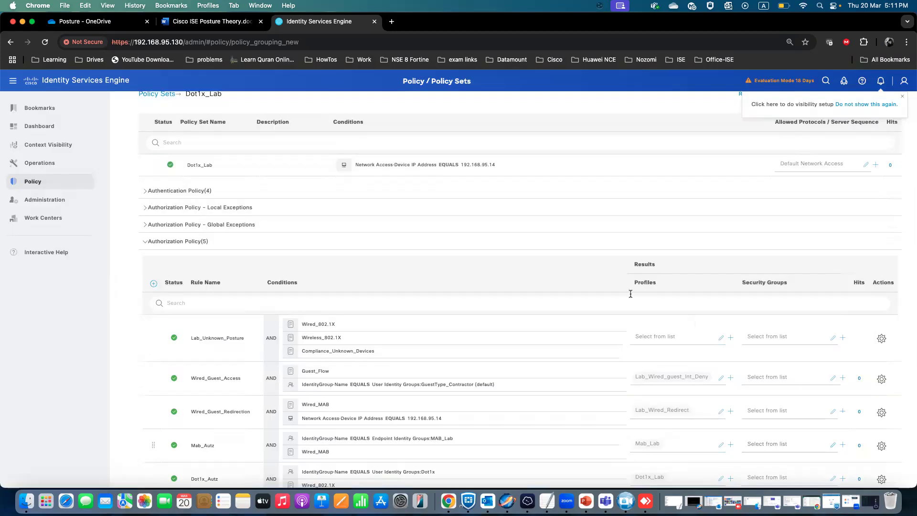
# Assign the LAB_NON_Compliant authorization profile to the Lab_Unknown_Posture rule.
pyautogui.click(677, 337)
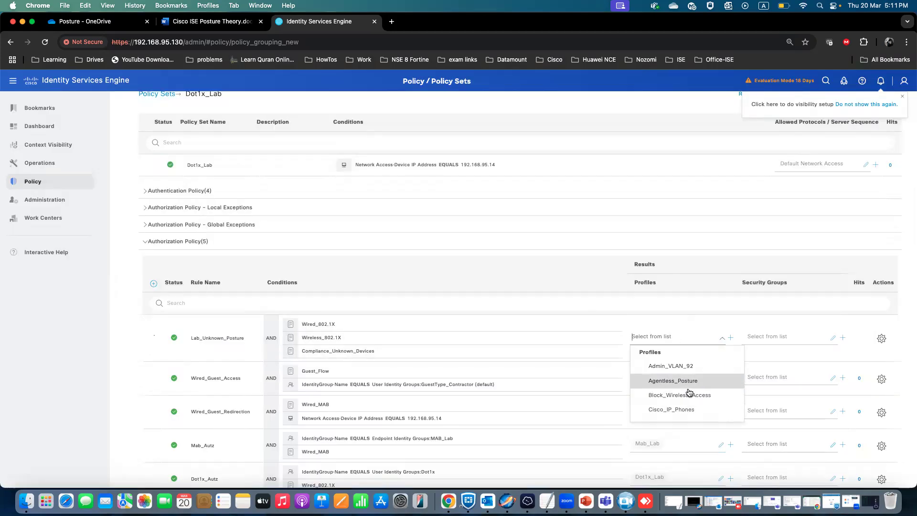
pyautogui.write('Lab')
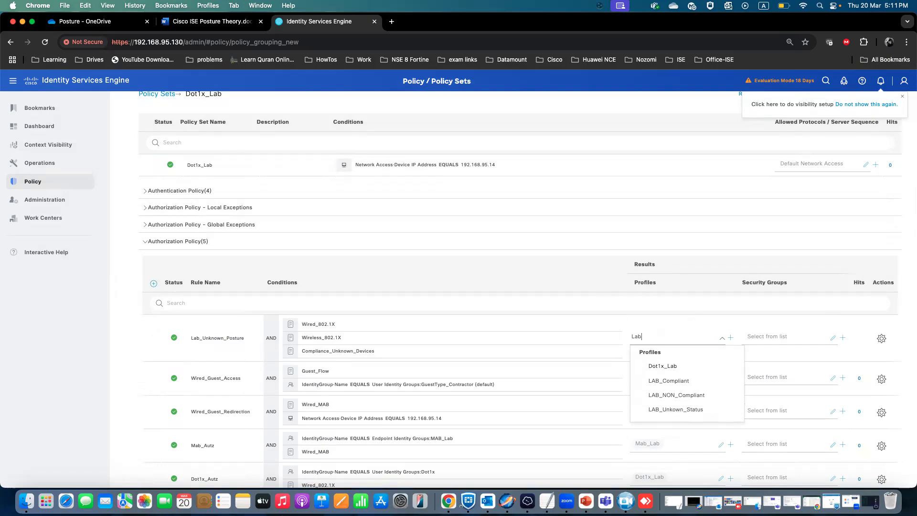
pyautogui.click(688, 395)
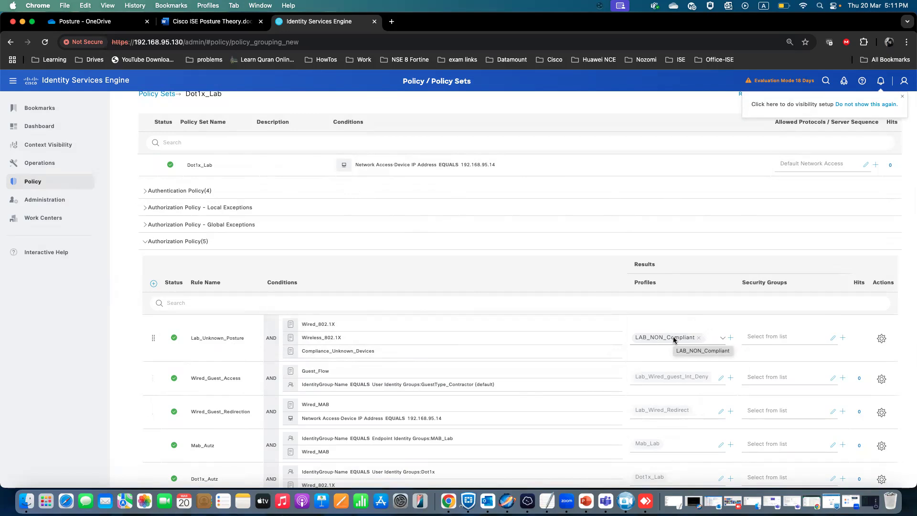
# Reopen the rule's condition, remove Compliance_Unknown_Devices and Wireless_802.1X, and switch the operator to OR.
pyautogui.click(447, 340)
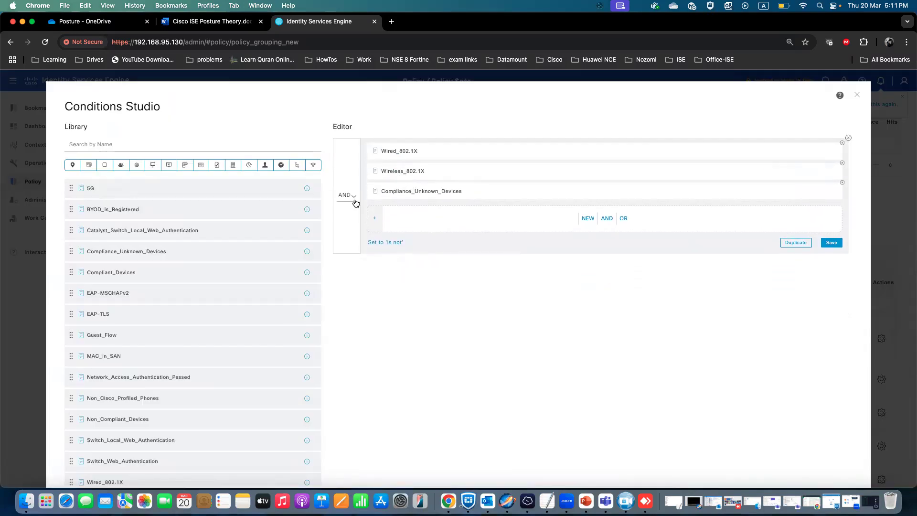
pyautogui.click(843, 184)
pyautogui.click(843, 164)
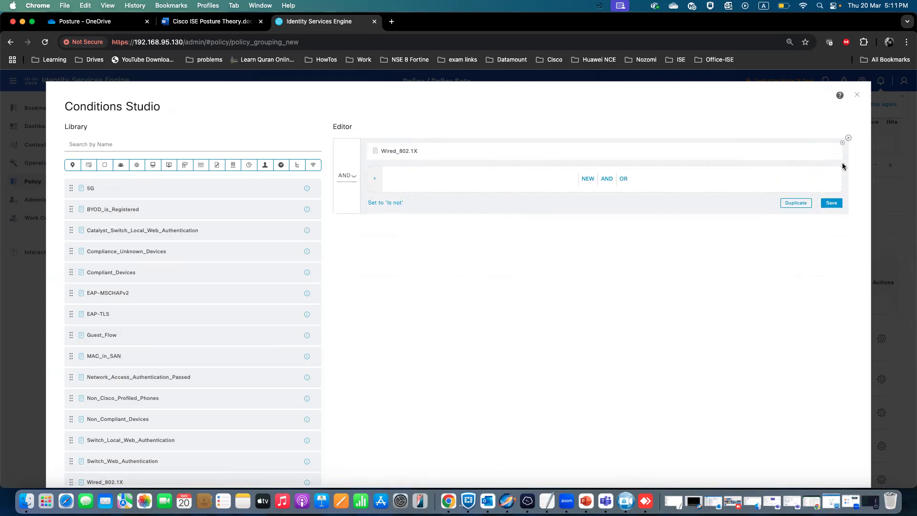
pyautogui.click(347, 176)
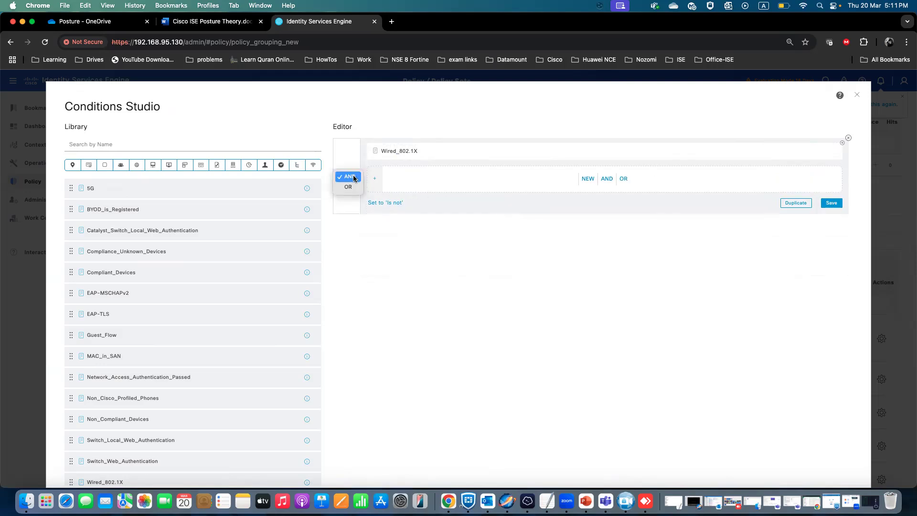
pyautogui.click(348, 188)
pyautogui.scroll(-5, 217, 305)
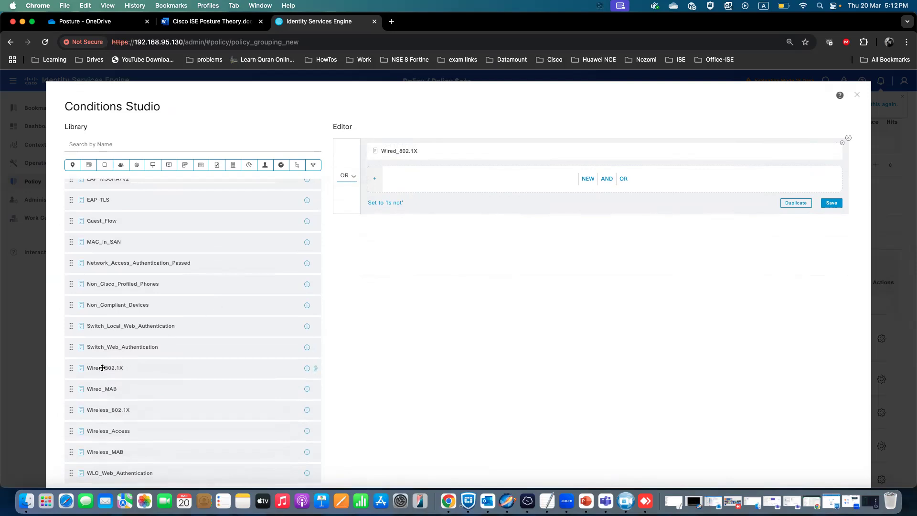
pyautogui.moveTo(103, 410); pyautogui.dragTo(432, 179)
pyautogui.click(607, 199)
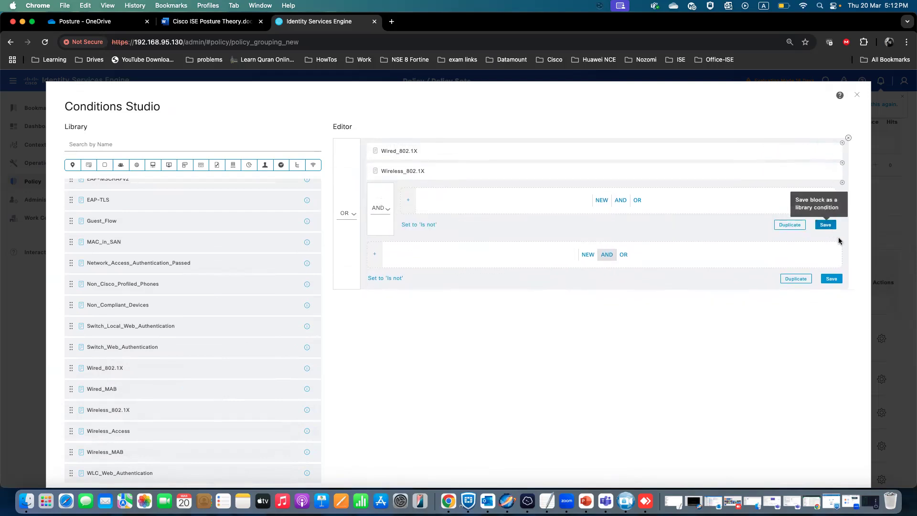
# Remove all existing conditions from the Lab_Unknown_Posture condition editor and set the top-level operator to AND.
pyautogui.click(842, 183)
pyautogui.click(842, 164)
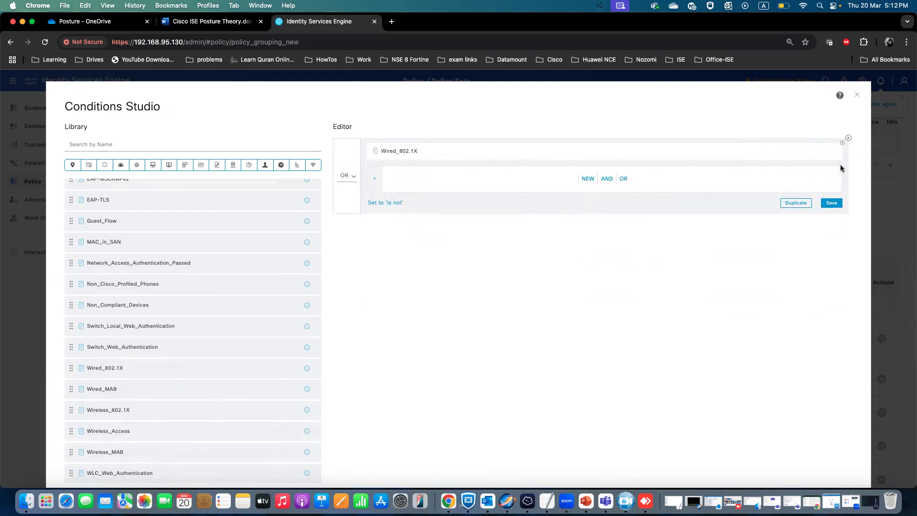
pyautogui.click(842, 144)
pyautogui.click(347, 164)
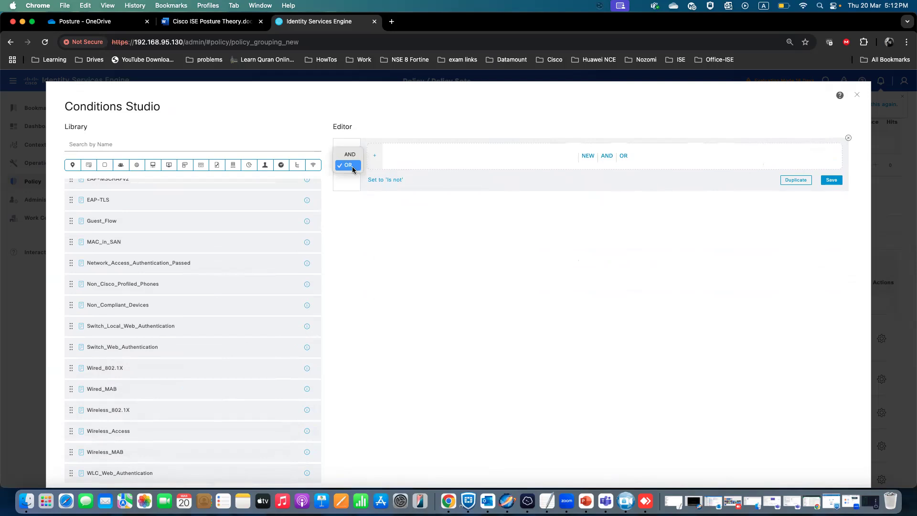
pyautogui.click(346, 155)
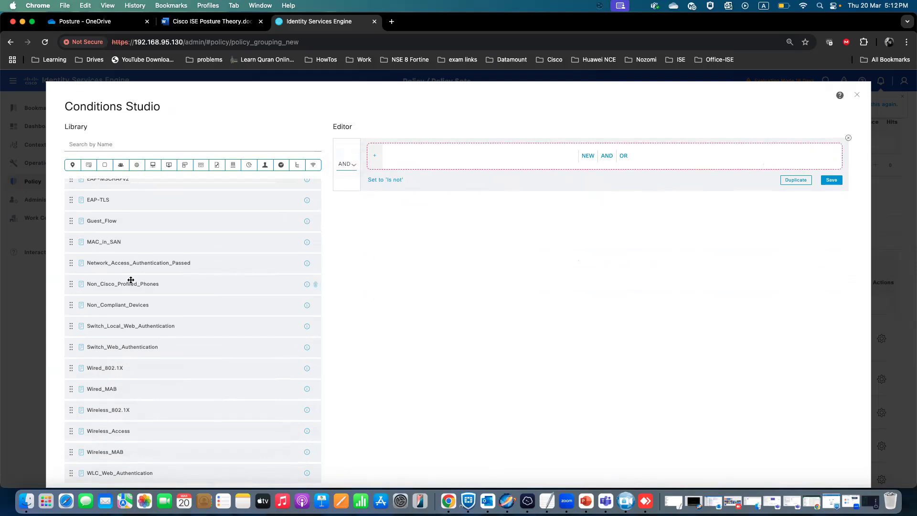
# Build the condition Non_Compliant_Devices AND (Wireless_802.1X OR Wired_802.1X) and apply it to the rule.
pyautogui.moveTo(130, 307); pyautogui.dragTo(506, 161)
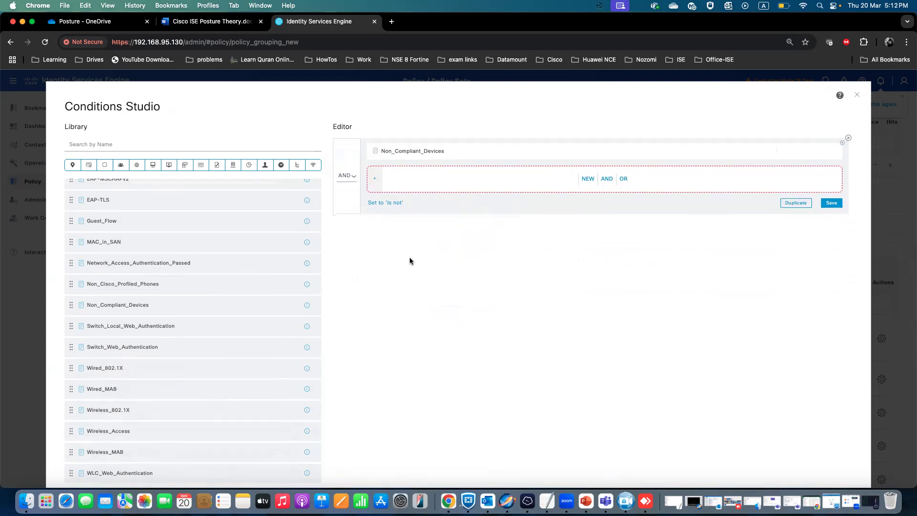
pyautogui.moveTo(105, 370); pyautogui.dragTo(568, 180)
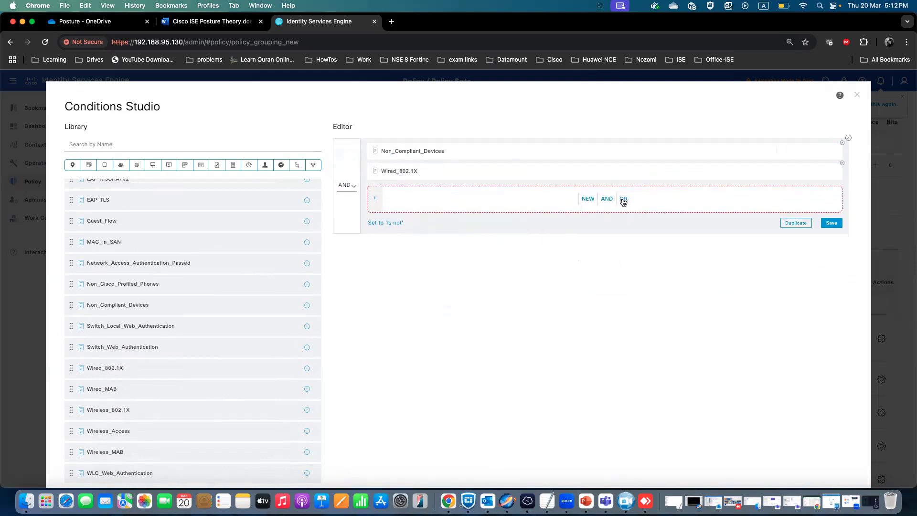
pyautogui.click(624, 200)
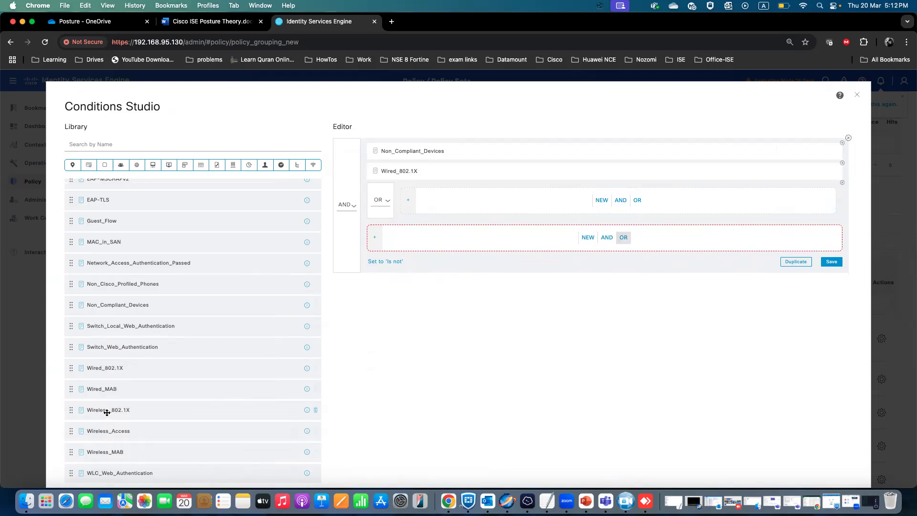
pyautogui.moveTo(107, 412); pyautogui.dragTo(502, 201)
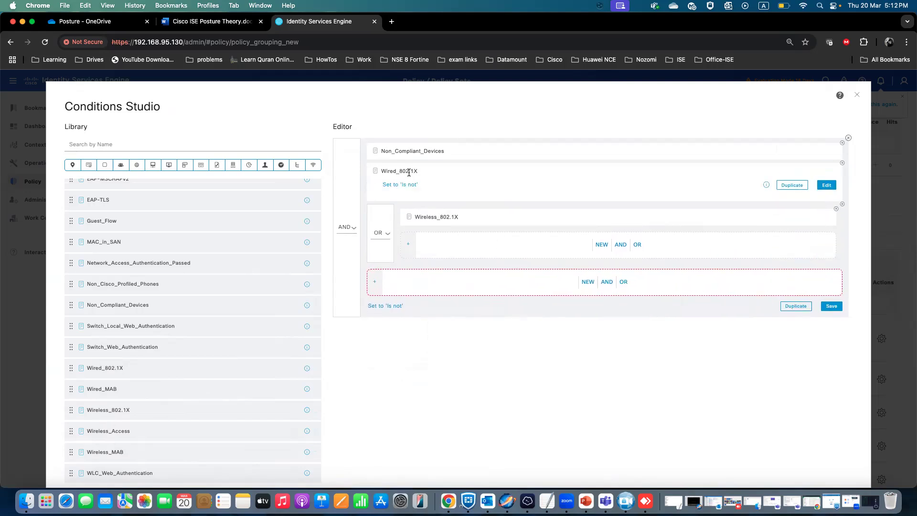
pyautogui.click(843, 167)
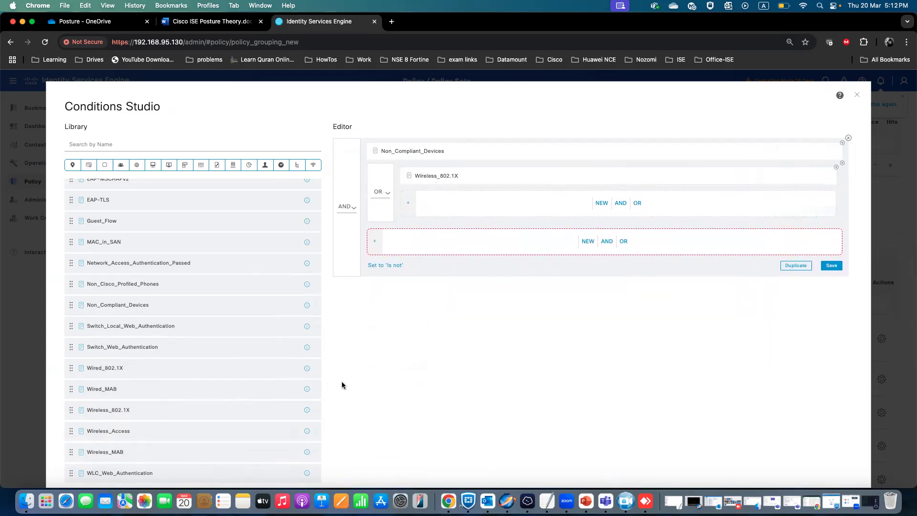
pyautogui.moveTo(93, 377); pyautogui.dragTo(545, 201)
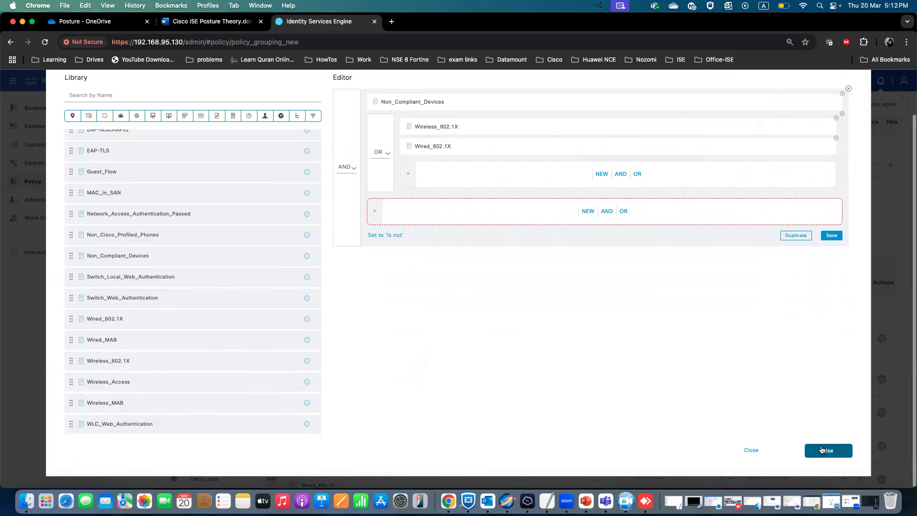
pyautogui.click(820, 449)
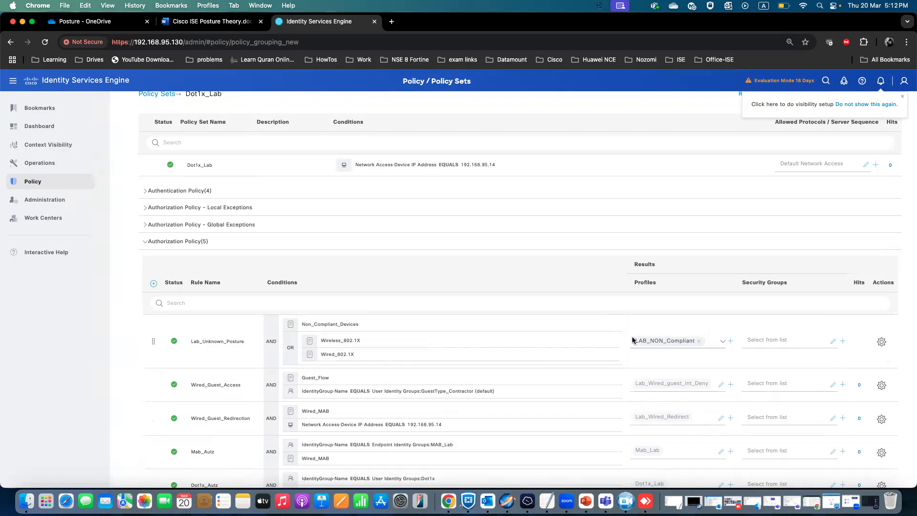
# Save the authorization policy.
pyautogui.scroll(1, 669, 399)
pyautogui.scroll(-3, 818, 413)
pyautogui.click(882, 473)
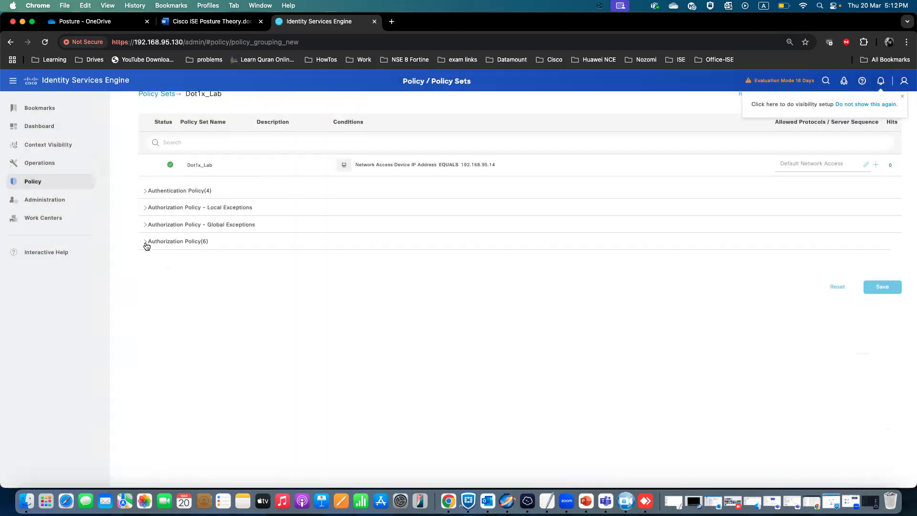
# Add a new authorization rule at the top of the policy and name it LAB_Non_Compliant.
pyautogui.click(146, 245)
pyautogui.click(153, 283)
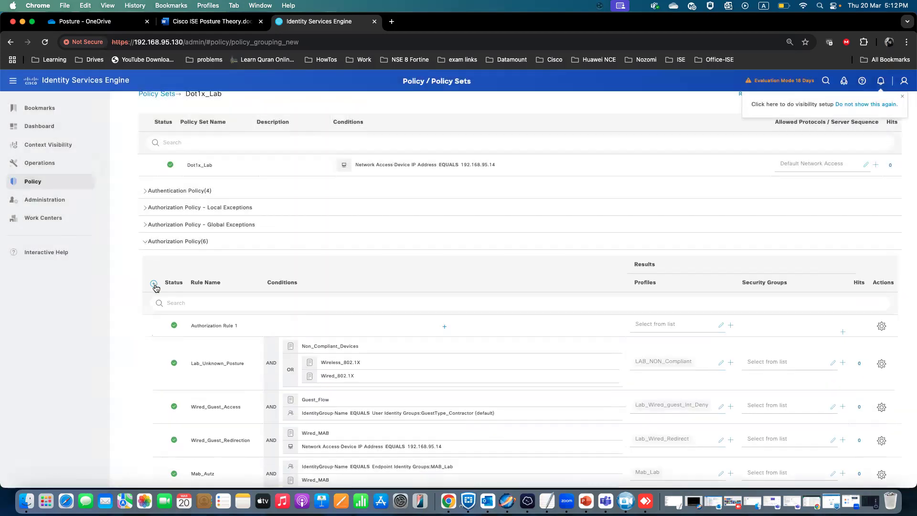
pyautogui.moveTo(238, 325); pyautogui.dragTo(189, 326)
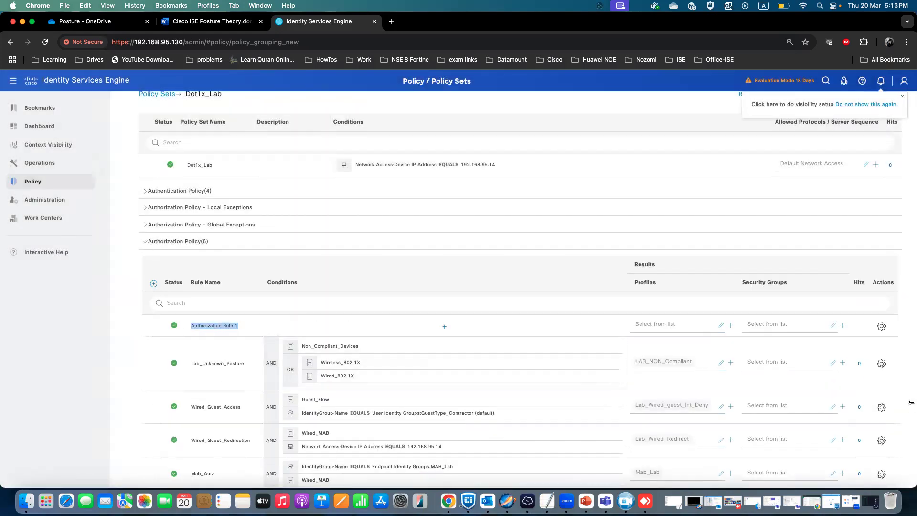
pyautogui.write('LAB_Non_Compliant')
# Open the new rule's condition editor and browse the library conditions.
pyautogui.click(445, 328)
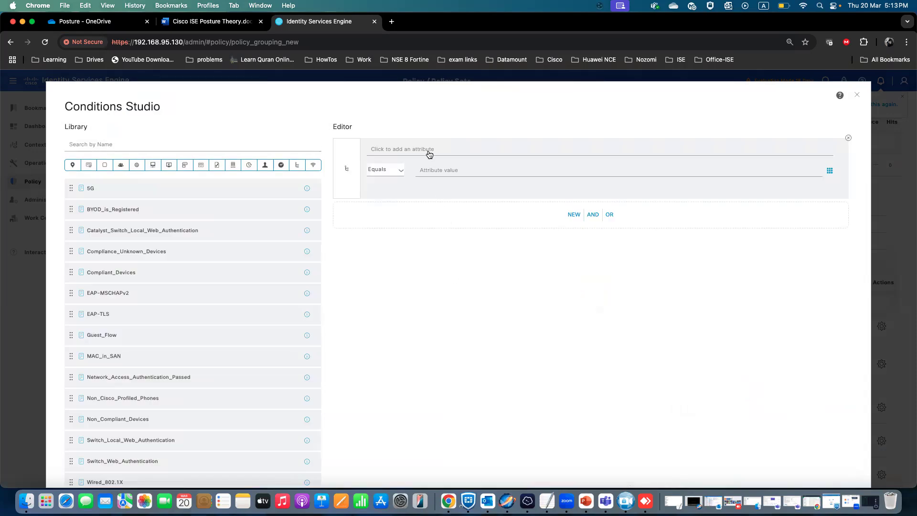
pyautogui.click(429, 151)
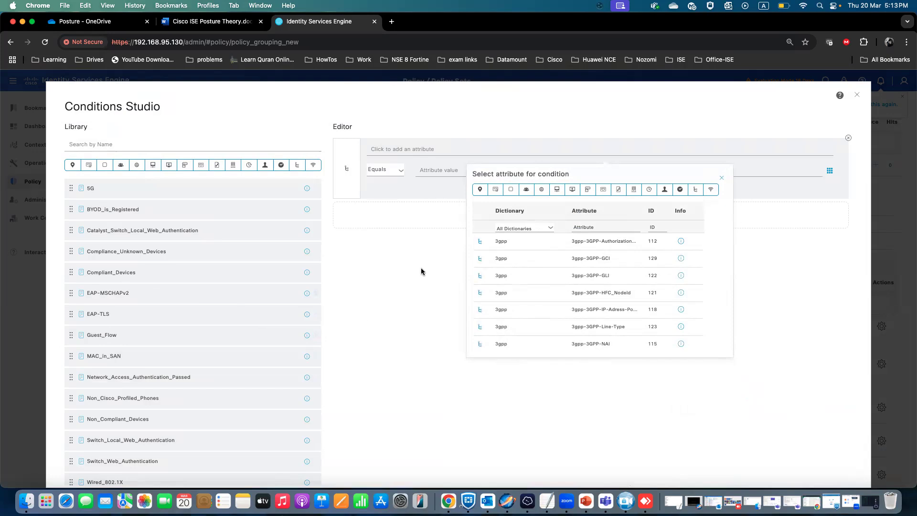
pyautogui.click(721, 178)
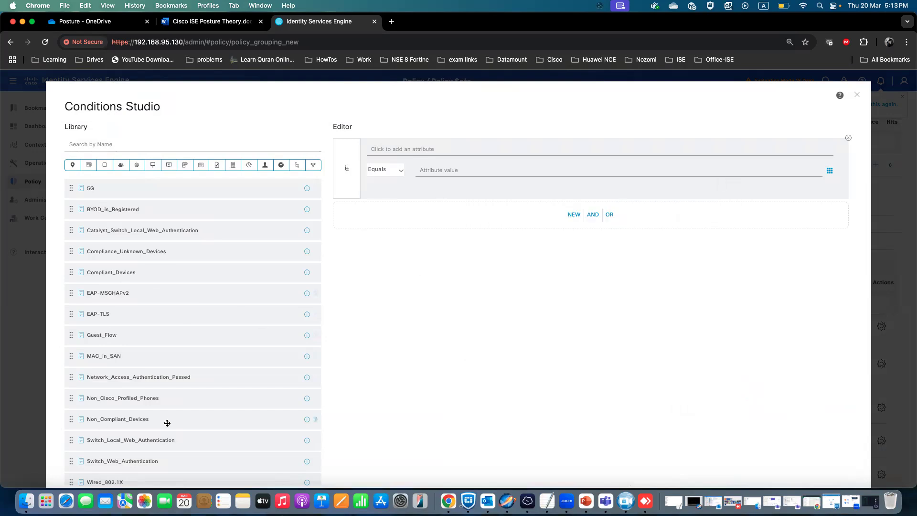
pyautogui.scroll(-5, 167, 424)
pyautogui.scroll(-1, 166, 421)
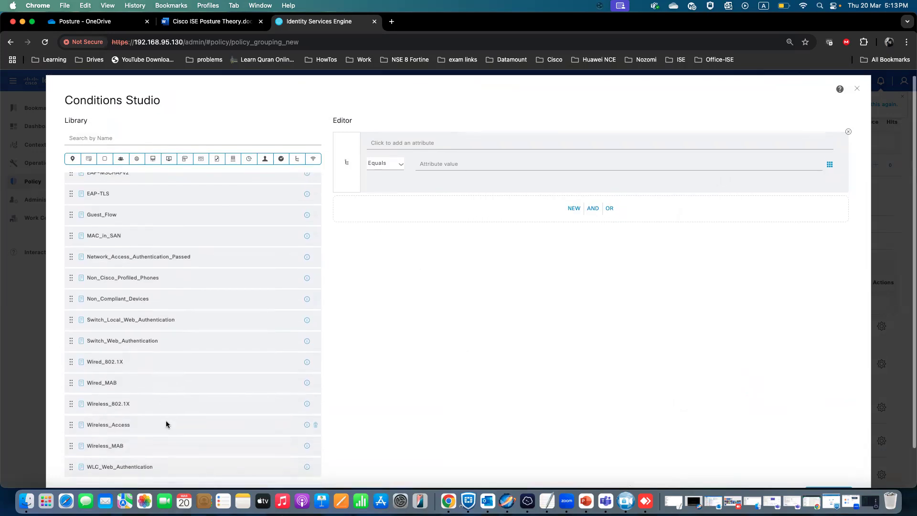
pyautogui.scroll(1, 159, 424)
pyautogui.scroll(2, 159, 424)
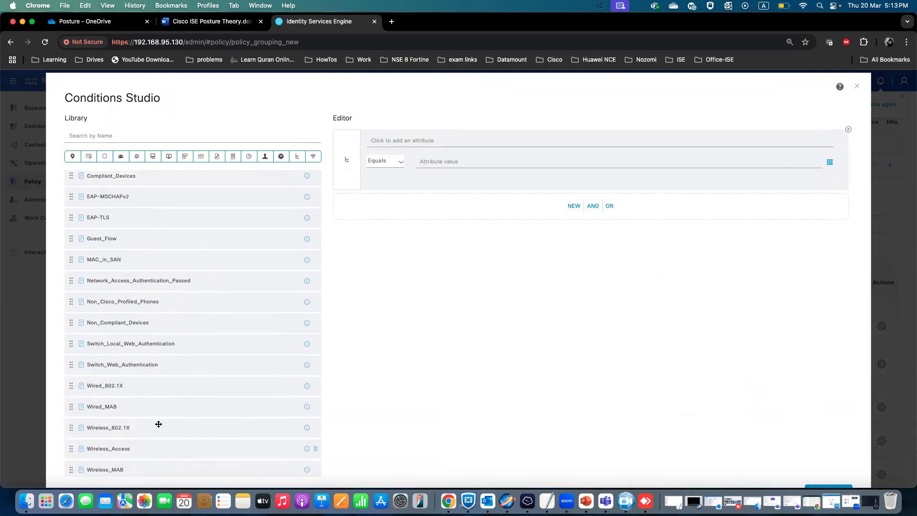
pyautogui.scroll(-2, 159, 424)
pyautogui.scroll(2, 159, 424)
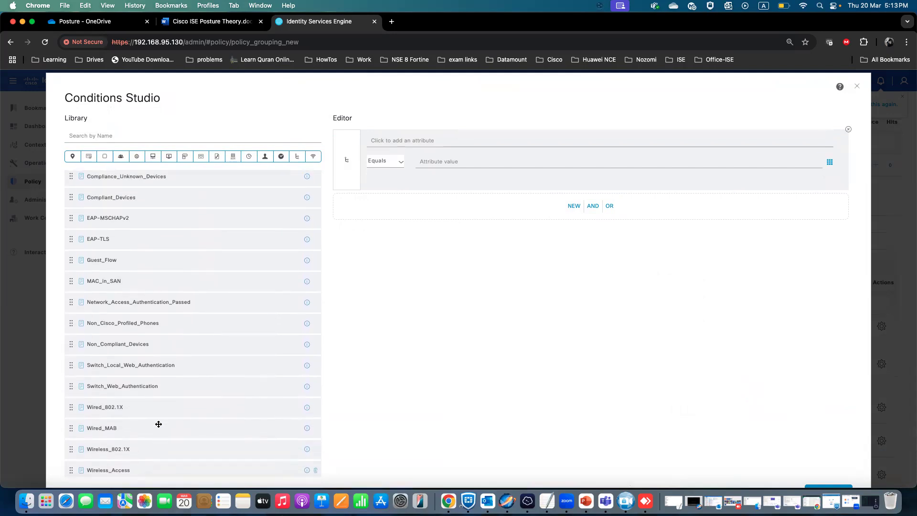
# Set LAB_Non_Compliant's condition to Non_Compliant_Devices AND (Wired_802.1X OR Wireless_802.1X) and apply it.
pyautogui.moveTo(122, 345); pyautogui.dragTo(498, 146)
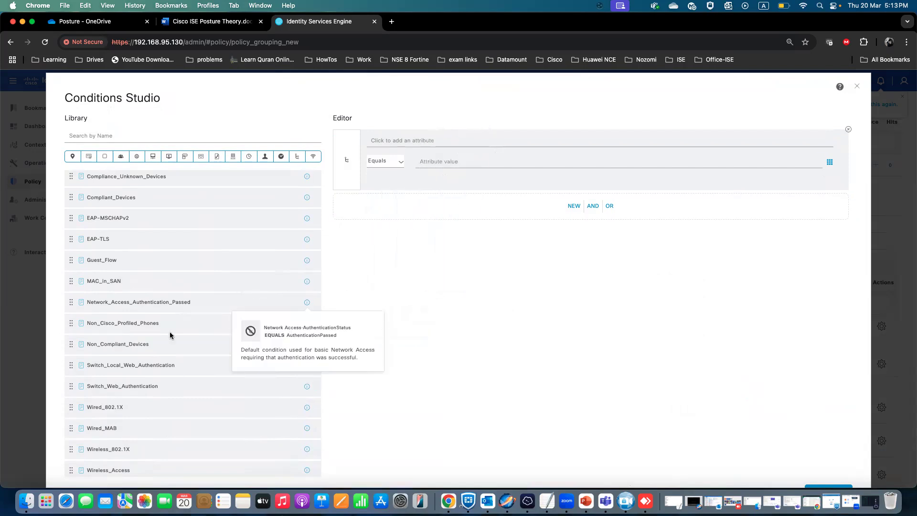
pyautogui.moveTo(117, 344); pyautogui.dragTo(554, 204)
pyautogui.click(593, 184)
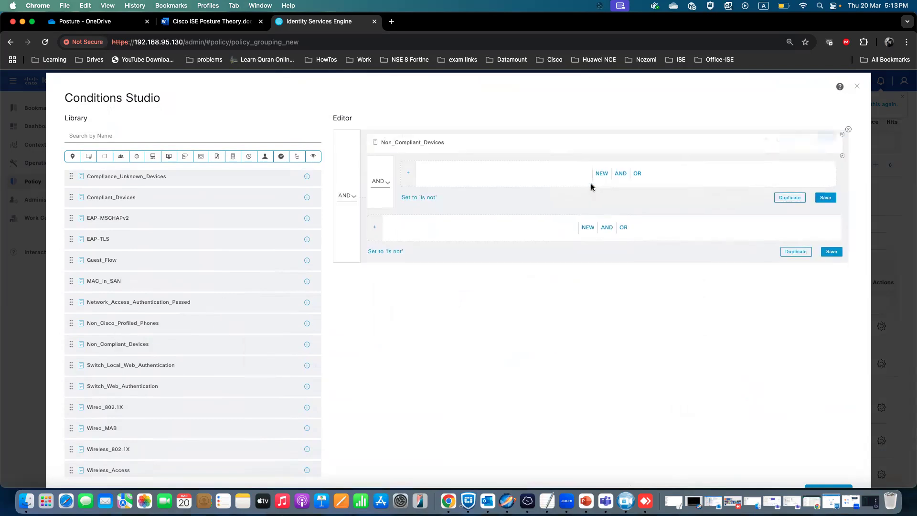
pyautogui.click(842, 154)
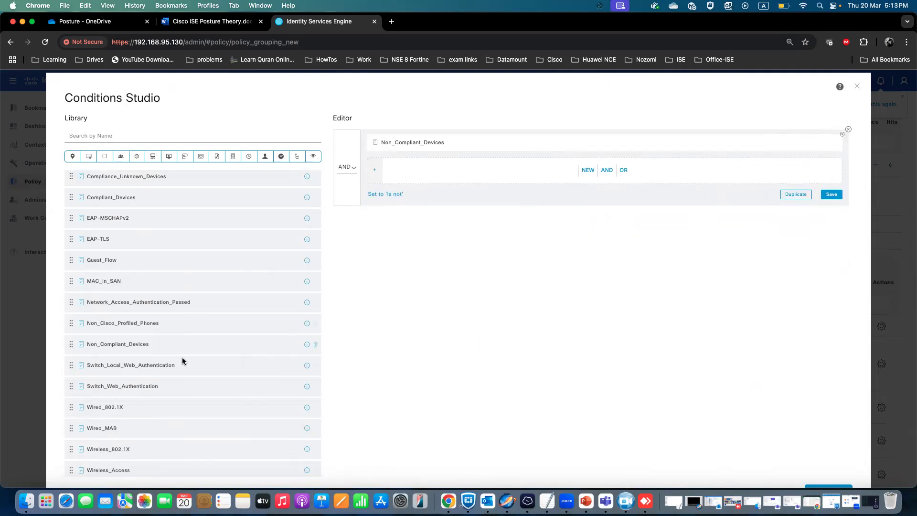
pyautogui.moveTo(94, 406); pyautogui.dragTo(469, 243)
pyautogui.click(624, 171)
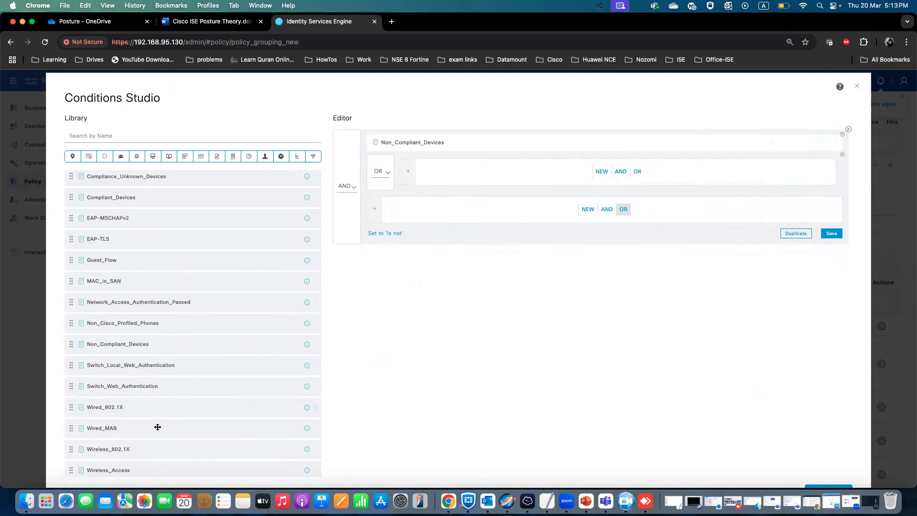
pyautogui.moveTo(99, 408); pyautogui.dragTo(501, 172)
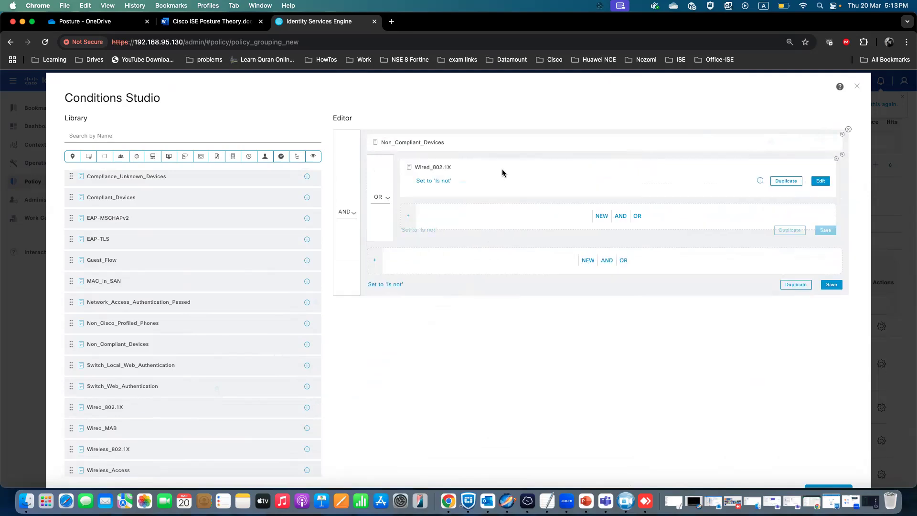
pyautogui.moveTo(106, 449); pyautogui.dragTo(496, 193)
pyautogui.scroll(-2, 804, 359)
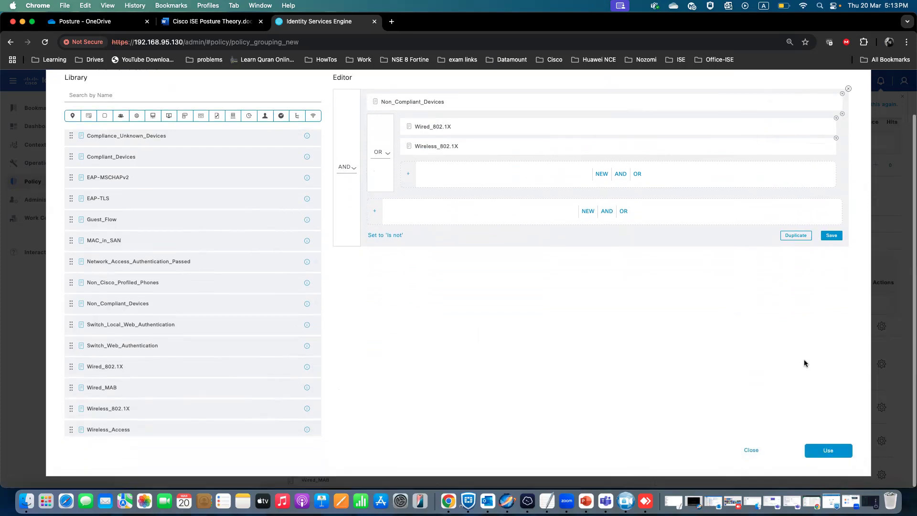
pyautogui.click(825, 455)
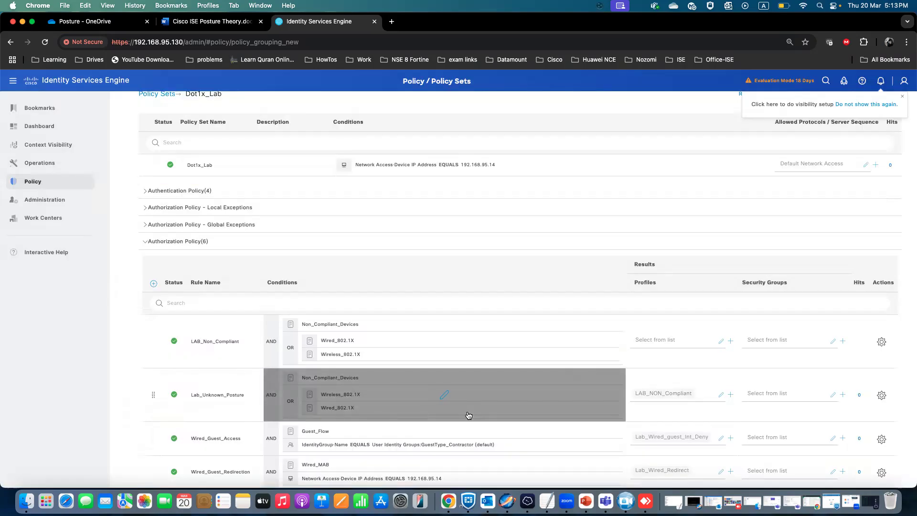
# Edit Lab_Unknown_Posture's condition, replacing Non_Compliant_Devices with Compliance_Unknown_Devices, and apply it.
pyautogui.click(403, 379)
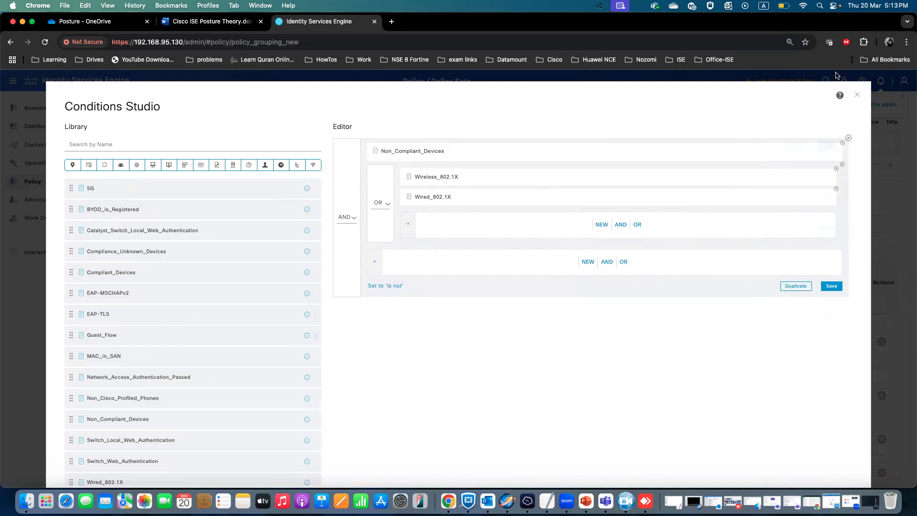
pyautogui.click(843, 142)
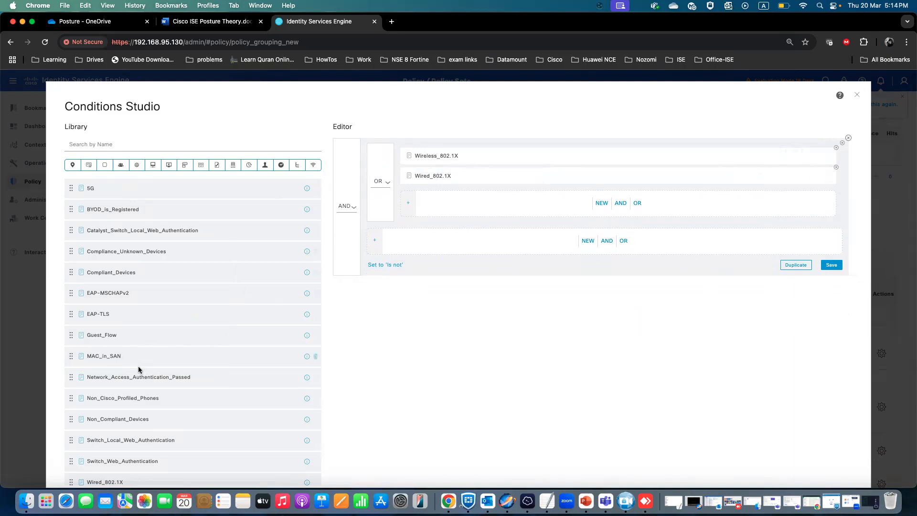
pyautogui.moveTo(128, 250); pyautogui.dragTo(495, 247)
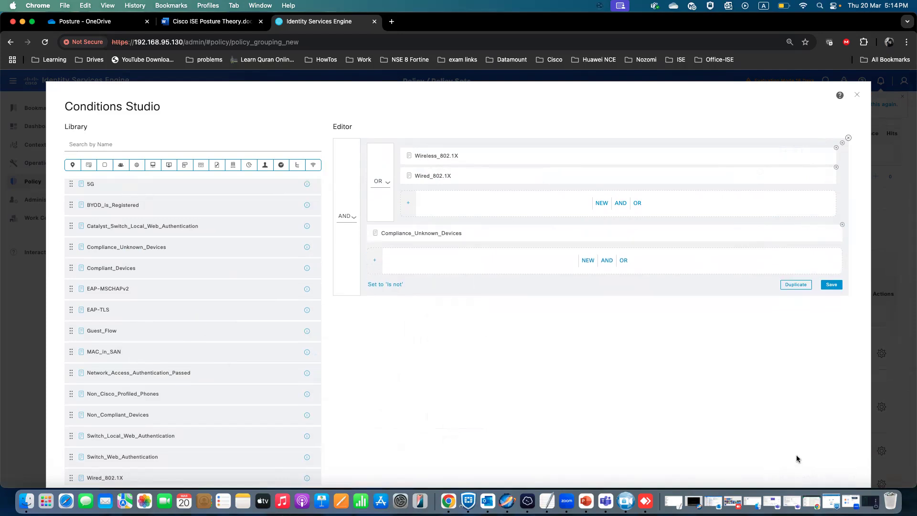
pyautogui.click(838, 448)
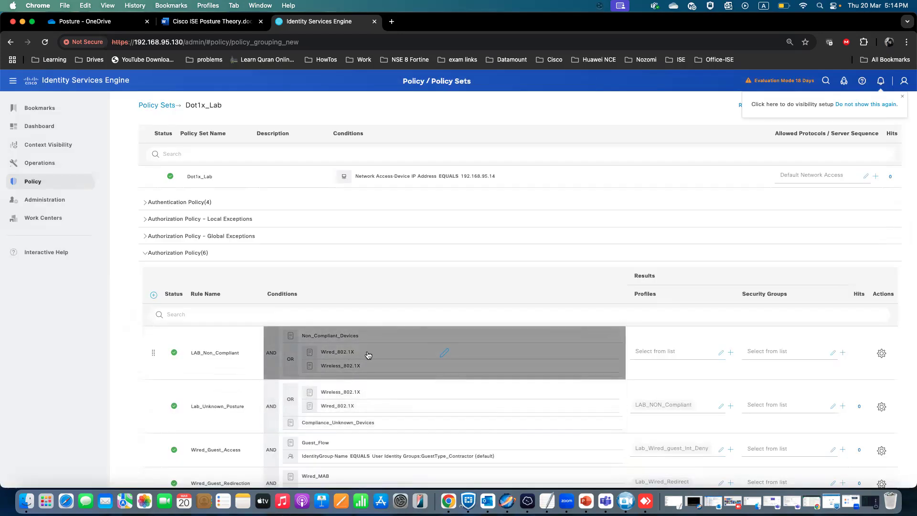
# Assign the LAB_NON_Compliant authorization profile to the LAB_Non_Compliant rule.
pyautogui.click(683, 352)
pyautogui.click(664, 351)
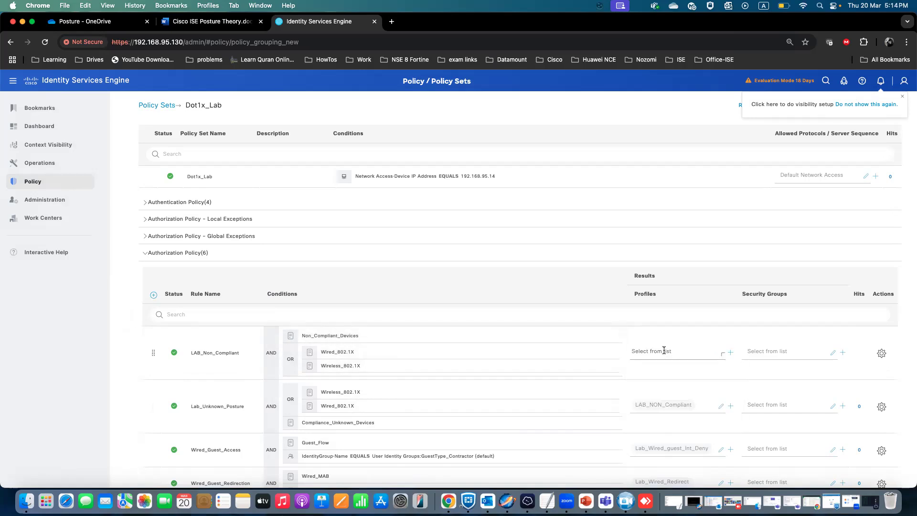
pyautogui.write('LAB')
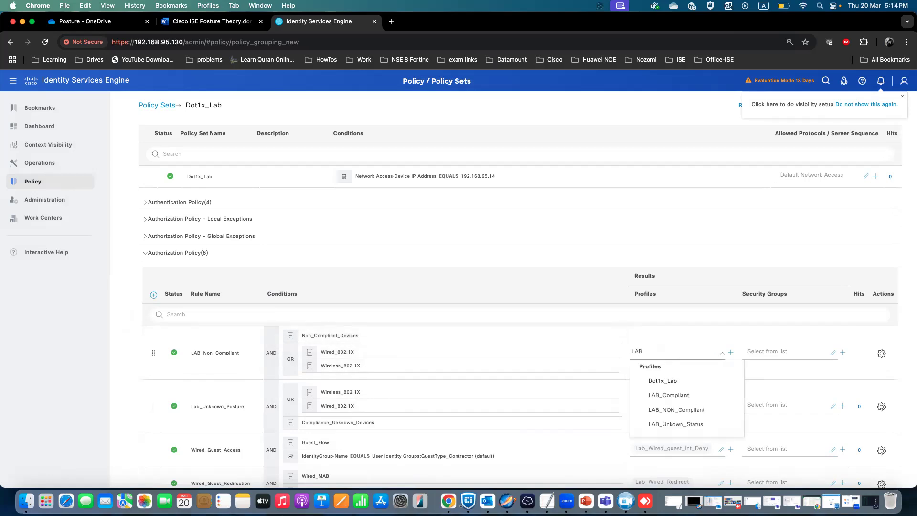
pyautogui.click(681, 412)
# Save the authorization policy and reopen the authorization rules list.
pyautogui.scroll(-5, 700, 340)
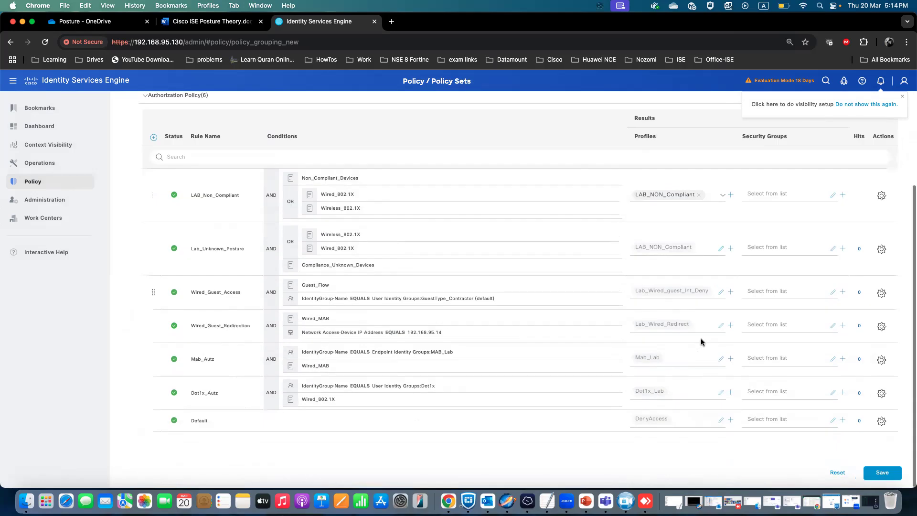
pyautogui.click(884, 473)
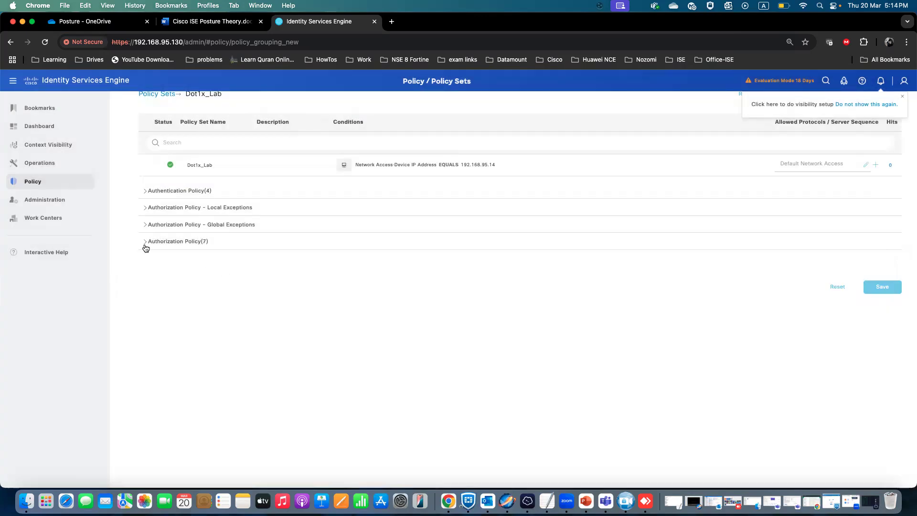
pyautogui.click(146, 247)
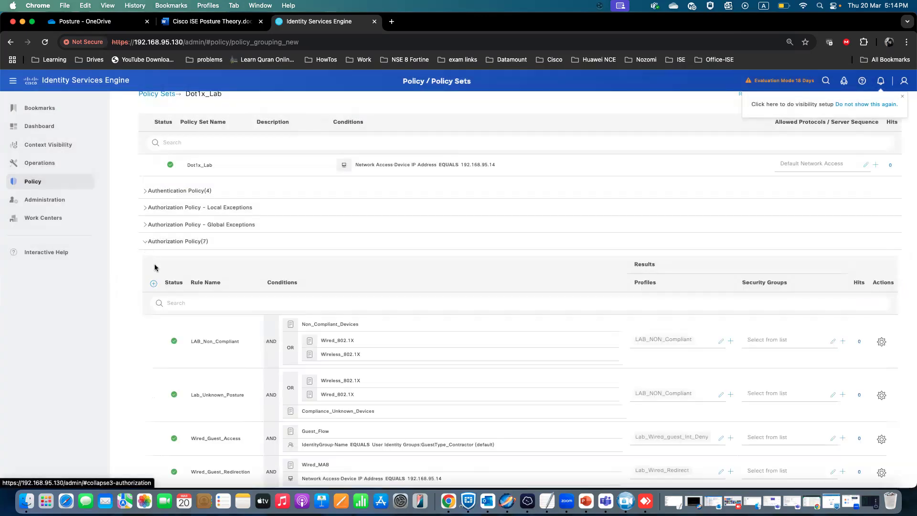
# Insert a new authorization rule at the top of the list and name it LAB_Compliant.
pyautogui.moveTo(239, 326); pyautogui.dragTo(181, 329)
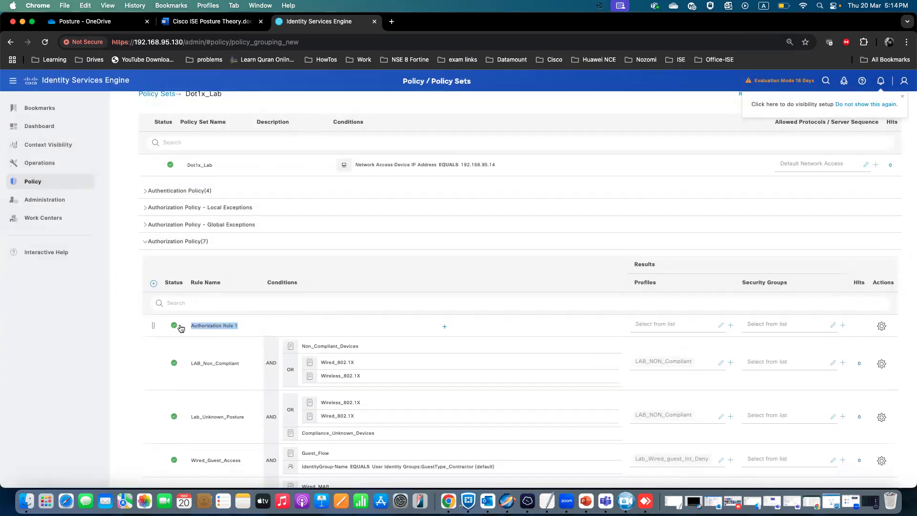
pyautogui.write('LAB_Compliant')
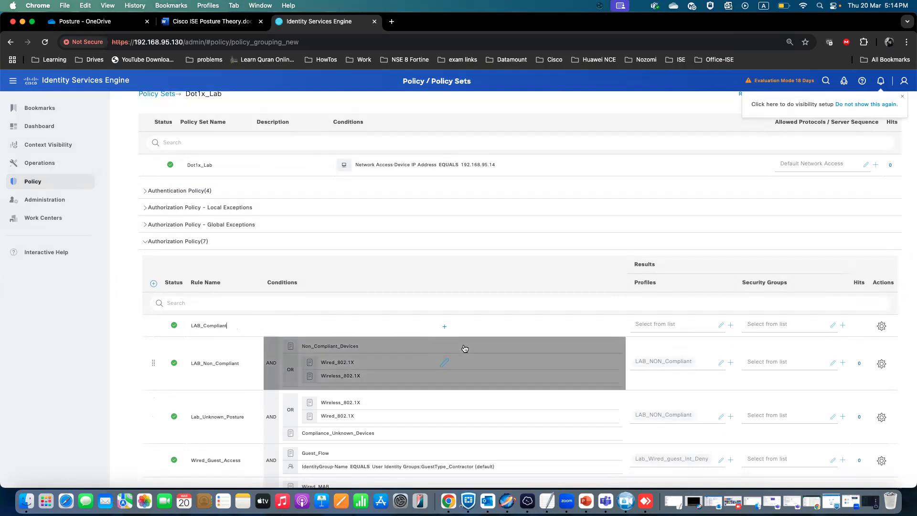
# Set LAB_Compliant's condition to Compliant_Devices AND (Wired_802.1X OR Wireless_802.1X) and apply it.
pyautogui.click(445, 328)
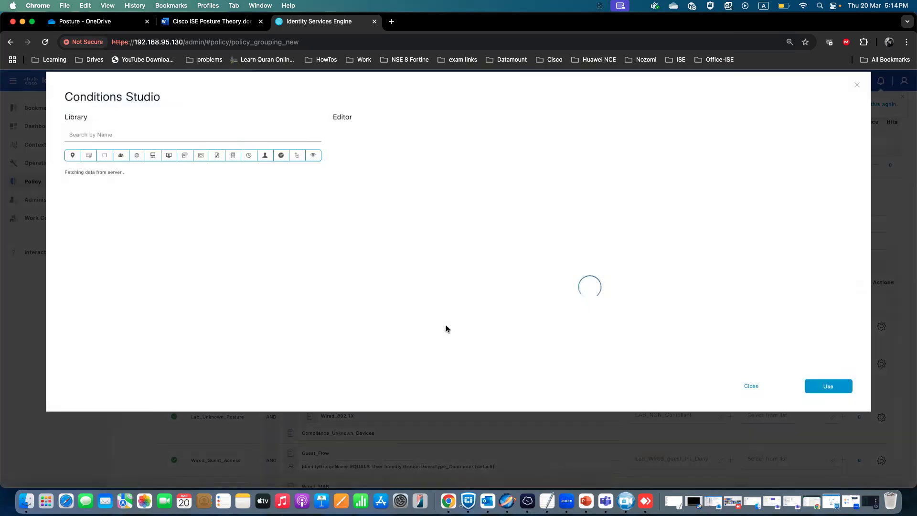
pyautogui.scroll(-4, 169, 331)
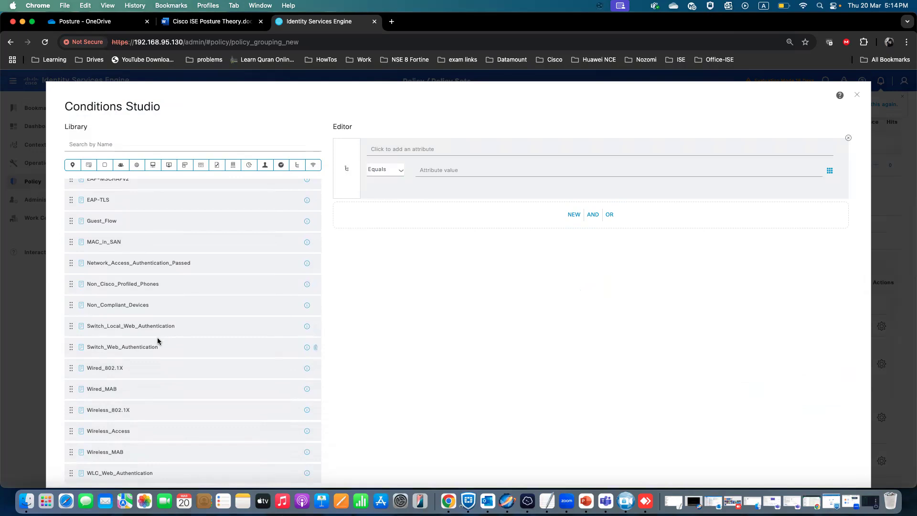
pyautogui.scroll(-3, 157, 341)
pyautogui.scroll(5, 160, 315)
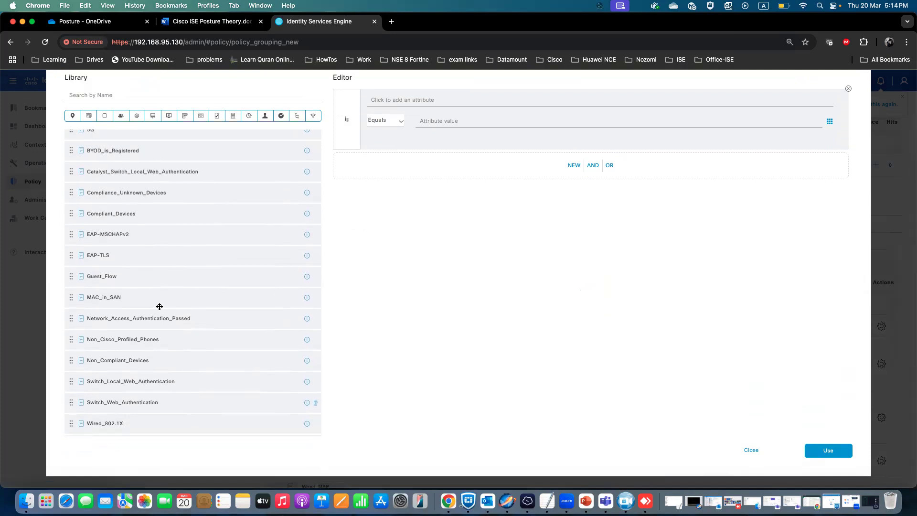
pyautogui.moveTo(118, 214); pyautogui.dragTo(482, 103)
pyautogui.moveTo(107, 215); pyautogui.dragTo(529, 165)
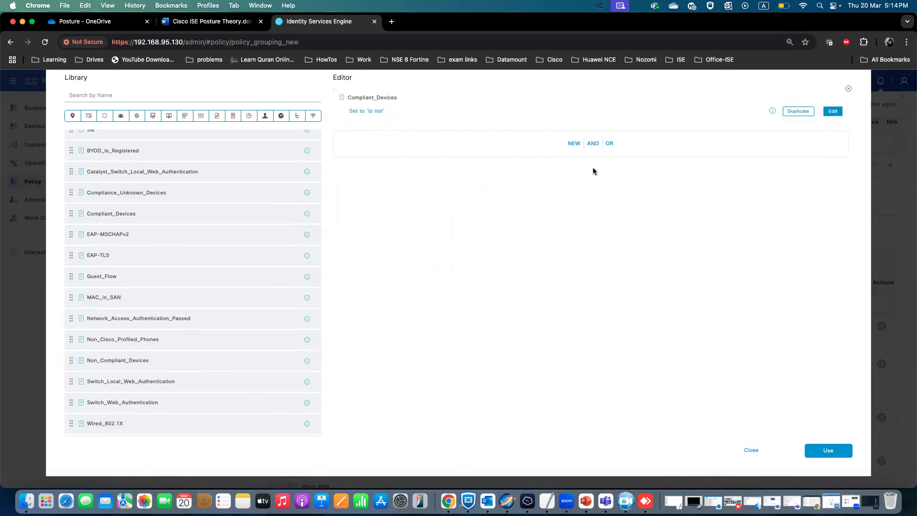
pyautogui.click(610, 147)
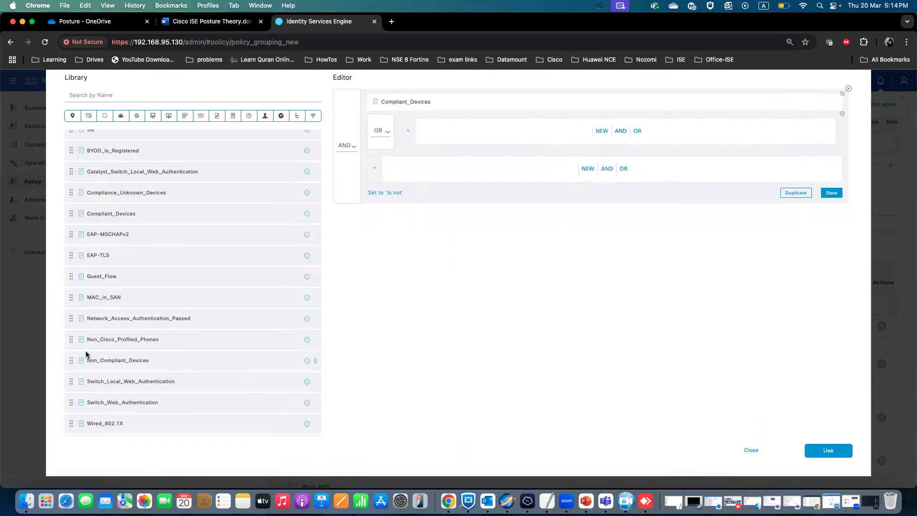
pyautogui.scroll(-5, 85, 354)
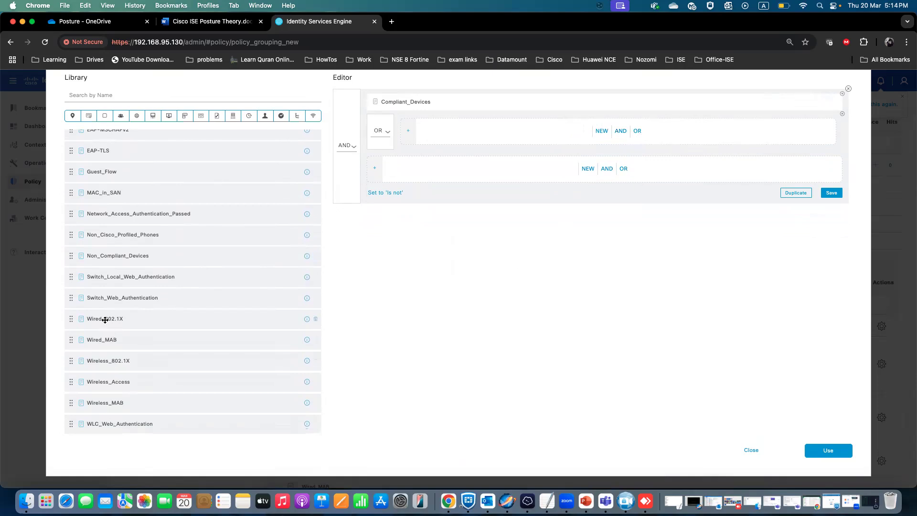
pyautogui.moveTo(112, 317); pyautogui.dragTo(538, 130)
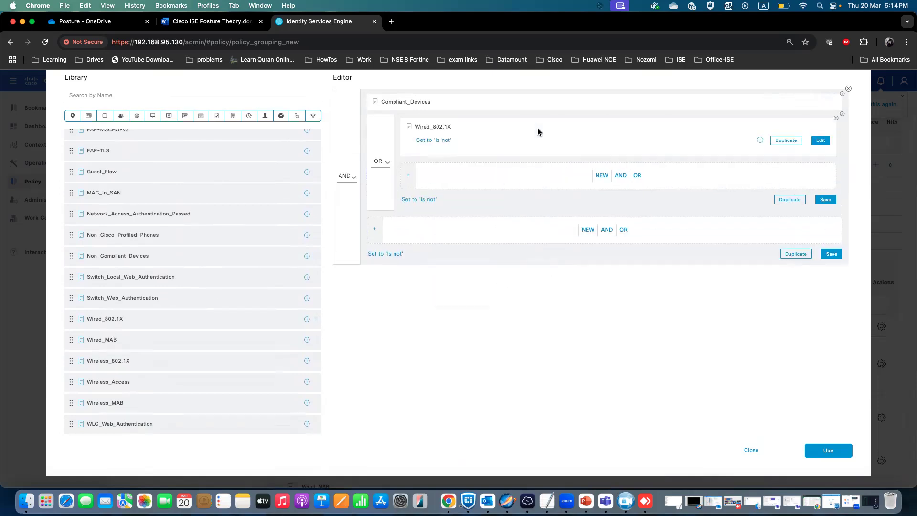
pyautogui.moveTo(110, 359); pyautogui.dragTo(507, 156)
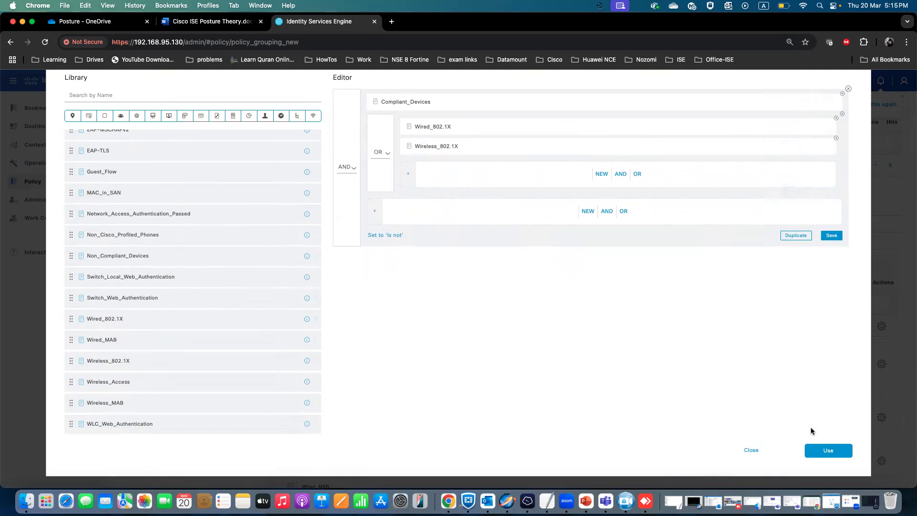
pyautogui.click(828, 451)
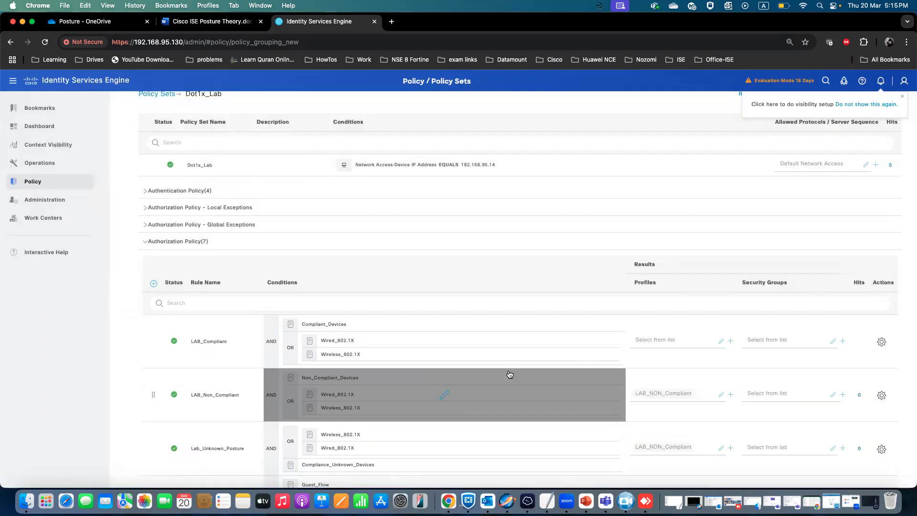
# Assign the LAB_Compliant authorization profile to the LAB_Compliant rule.
pyautogui.click(663, 340)
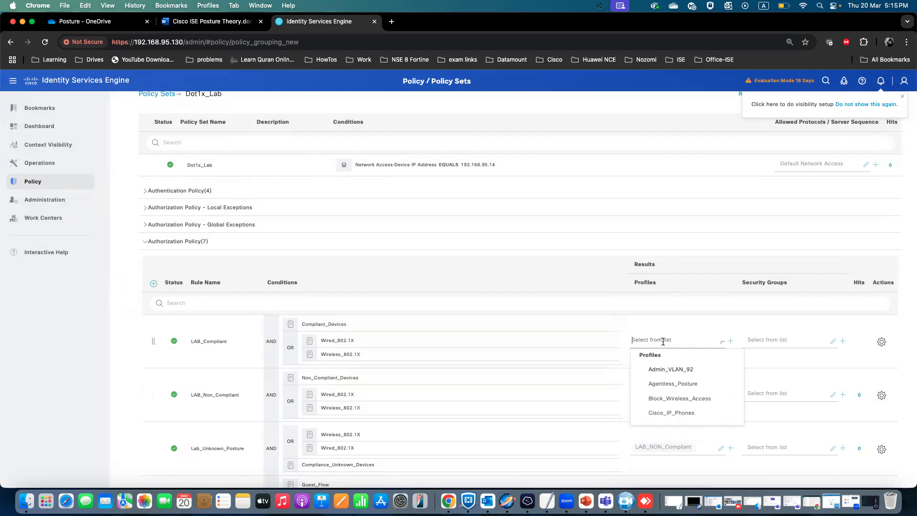
pyautogui.write('LAB')
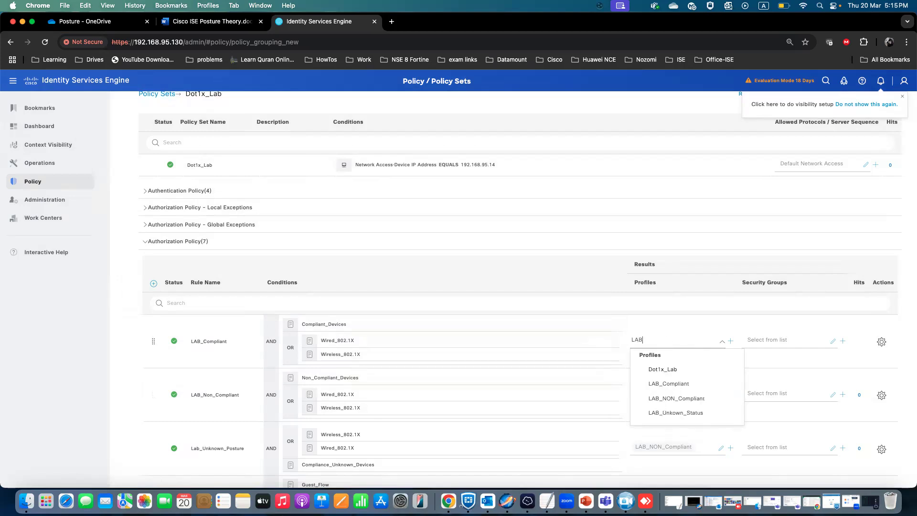
pyautogui.click(675, 391)
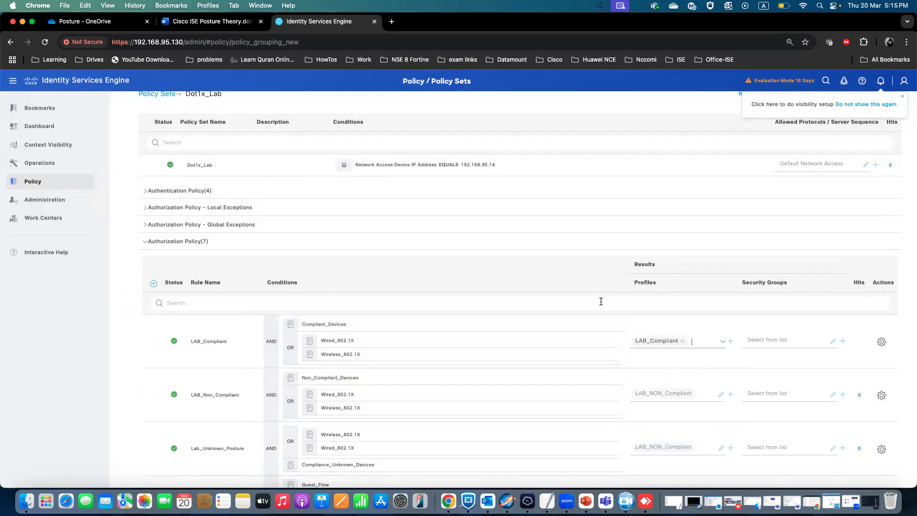
# Save the authorization policy with the new LAB_Compliant rule.
pyautogui.scroll(-5, 600, 302)
pyautogui.click(882, 476)
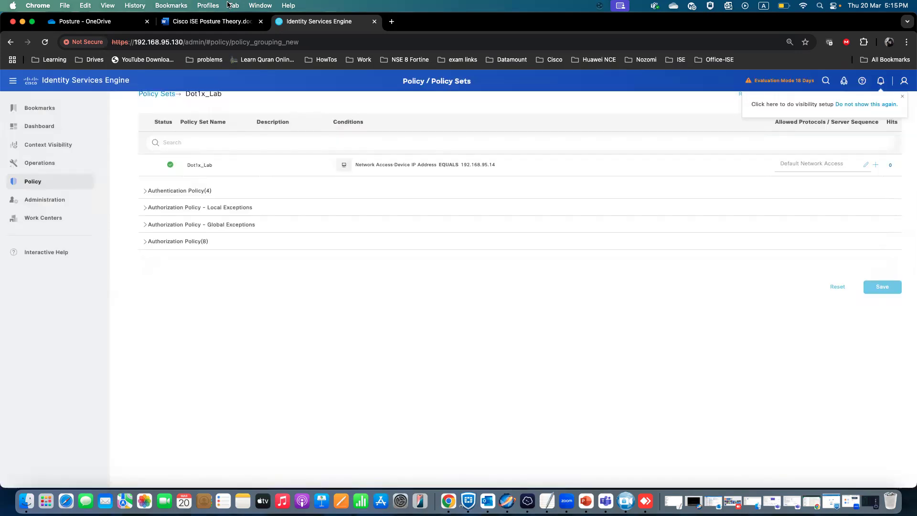
# Switch to the Cisco ISE Posture Theory notes document to check the next task, then return to ISE.
pyautogui.click(210, 22)
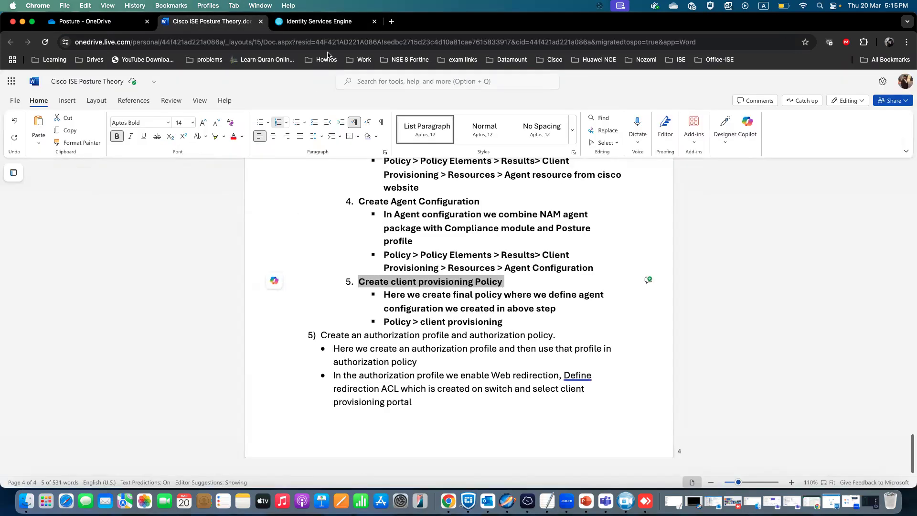
pyautogui.click(320, 28)
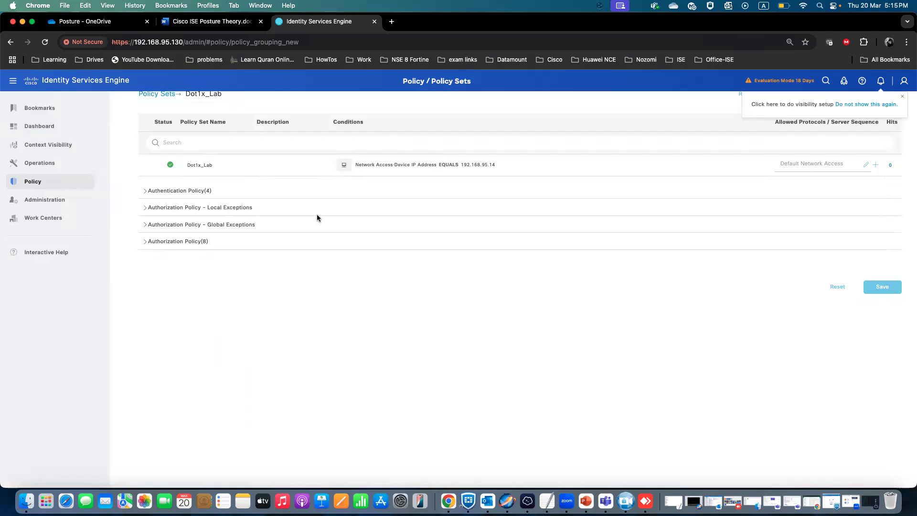